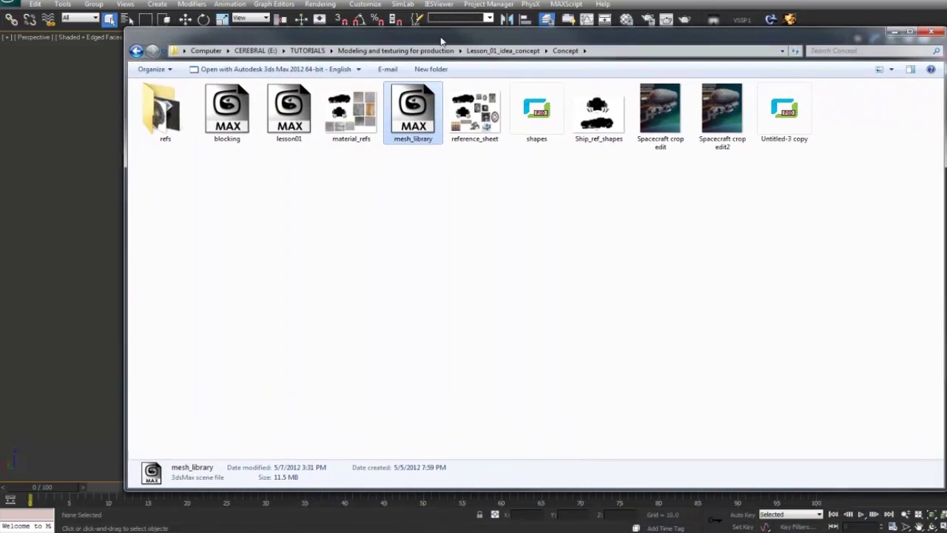
Merge the mesh_library scene file into the current scene and place its objects beside the airship
{"action": "left_click_drag", "start_coordinate": [450, 35], "coordinate": [727, 60]}
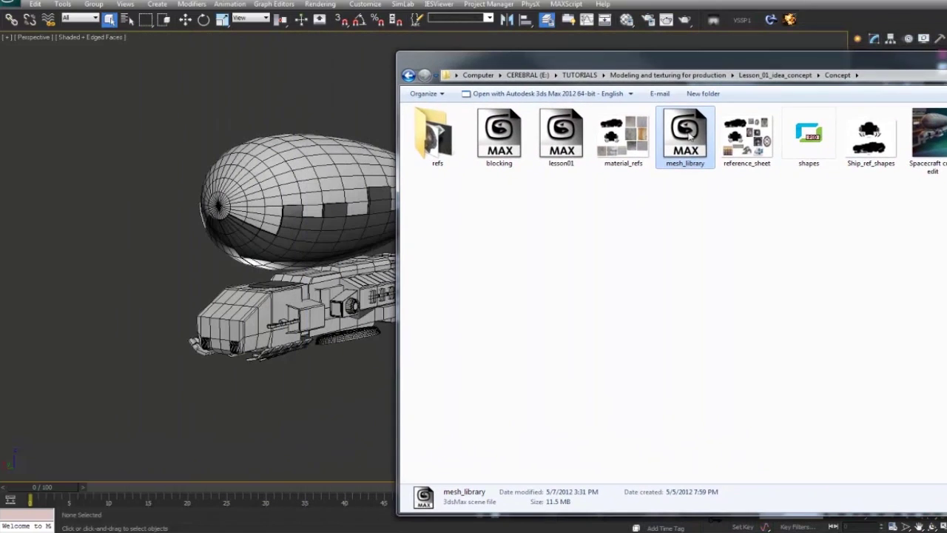
{"action": "left_click_drag", "start_coordinate": [161, 232], "coordinate": [163, 226]}
{"action": "left_click", "coordinate": [188, 245]}
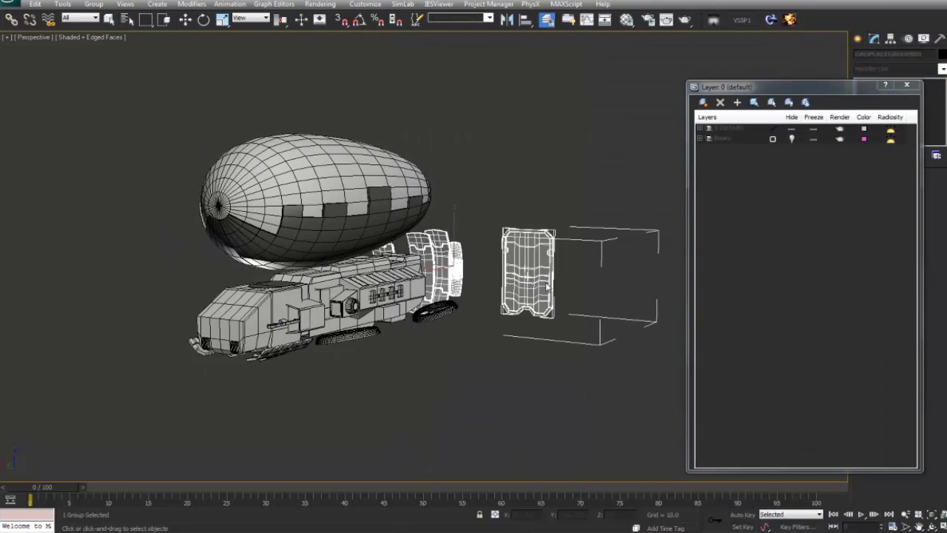
{"action": "scroll", "coordinate": [637, 367], "scroll_direction": "down", "scroll_amount": 6}
{"action": "left_click", "coordinate": [568, 311]}
Move the merged library parts farther away from the airship
{"action": "key", "text": "w"}
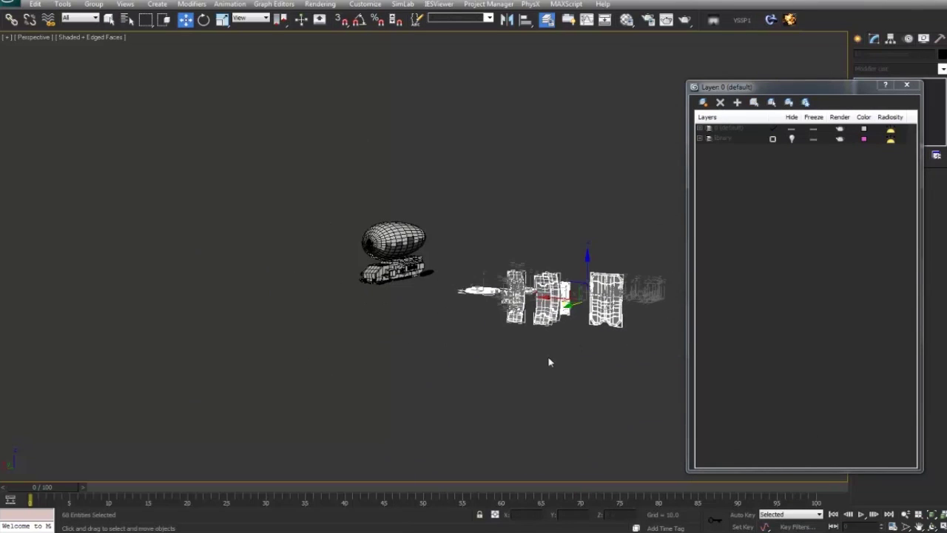
{"action": "middle_click_drag", "start_coordinate": [549, 362], "coordinate": [582, 330], "text": "alt"}
{"action": "left_click_drag", "start_coordinate": [587, 323], "coordinate": [641, 305]}
{"action": "middle_click_drag", "start_coordinate": [641, 306], "coordinate": [560, 291]}
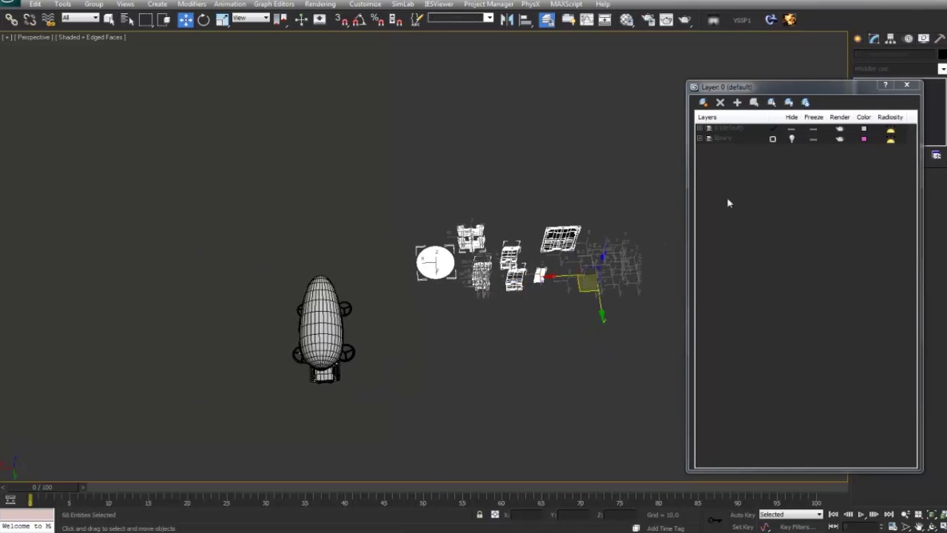
Unhide the library layer and close the layer manager
{"action": "left_click", "coordinate": [790, 139]}
{"action": "left_click", "coordinate": [595, 197]}
{"action": "left_click", "coordinate": [907, 85]}
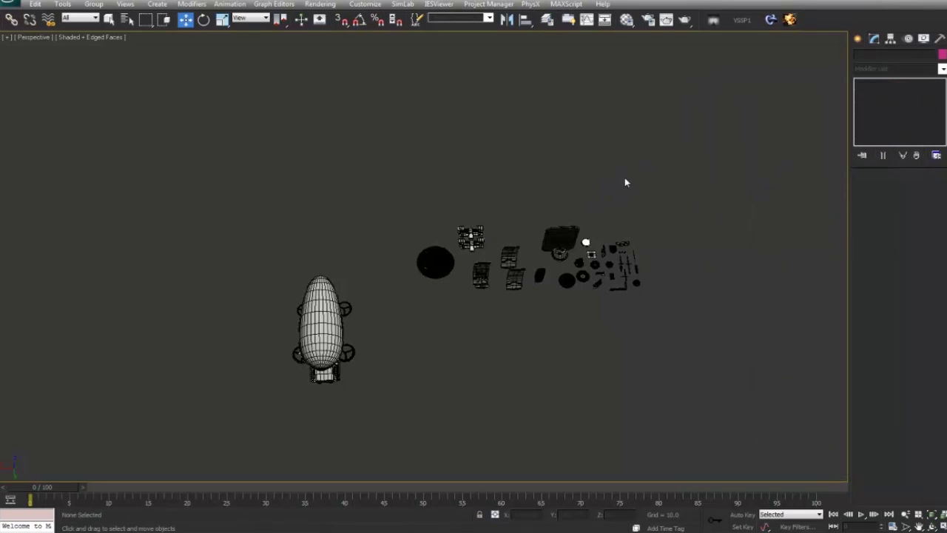
Examine the imported library parts and the airship's hull in plain shading from several angles
{"action": "scroll", "coordinate": [590, 288], "scroll_direction": "up", "scroll_amount": 5}
{"action": "key", "text": "F4"}
{"action": "middle_click_drag", "start_coordinate": [590, 288], "coordinate": [500, 305], "text": "alt"}
{"action": "scroll", "coordinate": [574, 252], "scroll_direction": "up", "scroll_amount": 3}
{"action": "scroll", "coordinate": [500, 306], "scroll_direction": "down", "scroll_amount": 3}
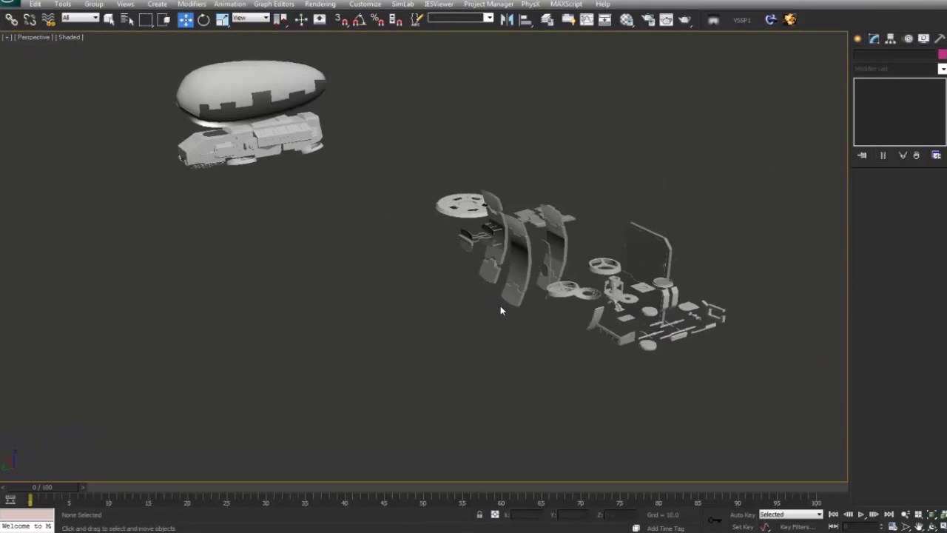
{"action": "left_click", "coordinate": [299, 154]}
{"action": "key", "text": "z"}
{"action": "middle_click_drag", "start_coordinate": [333, 212], "coordinate": [419, 264], "text": "alt"}
{"action": "scroll", "coordinate": [419, 264], "scroll_direction": "down", "scroll_amount": 3}
{"action": "left_click", "coordinate": [633, 211]}
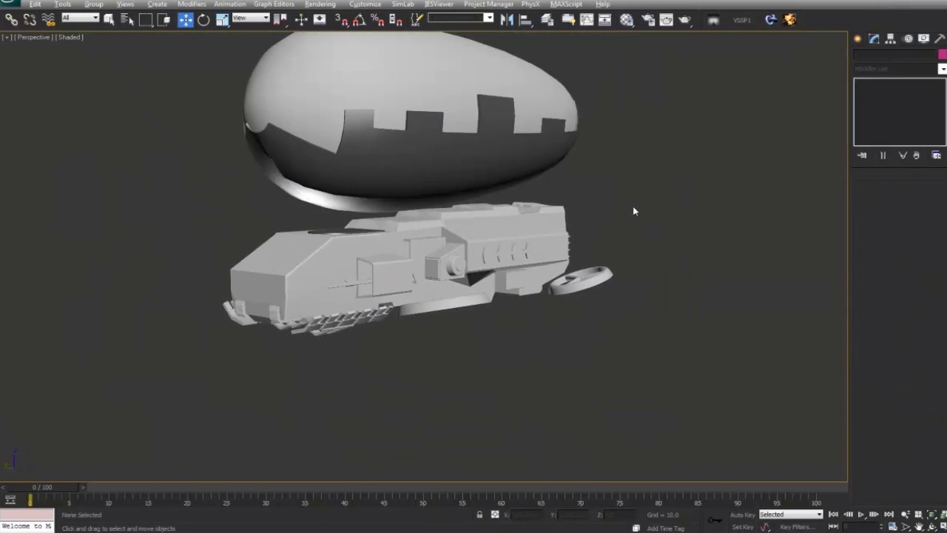
Put the balloon objects above the hull on a new layer named zeppelin and hide that layer
{"action": "left_click", "coordinate": [551, 24]}
{"action": "middle_click_drag", "start_coordinate": [586, 175], "coordinate": [474, 222]}
{"action": "left_click_drag", "start_coordinate": [622, 106], "coordinate": [156, 224]}
{"action": "middle_click_drag", "start_coordinate": [260, 239], "coordinate": [370, 265], "text": "alt"}
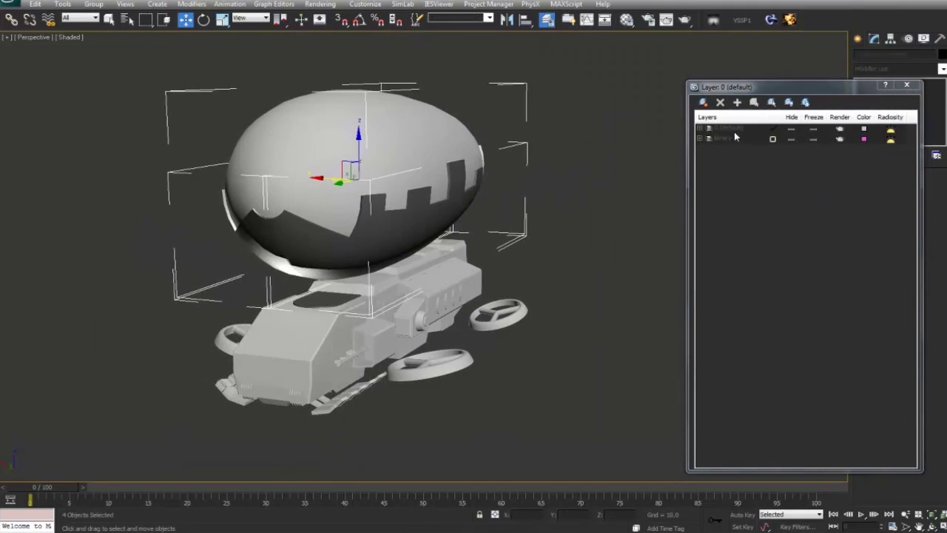
{"action": "left_click", "coordinate": [703, 103]}
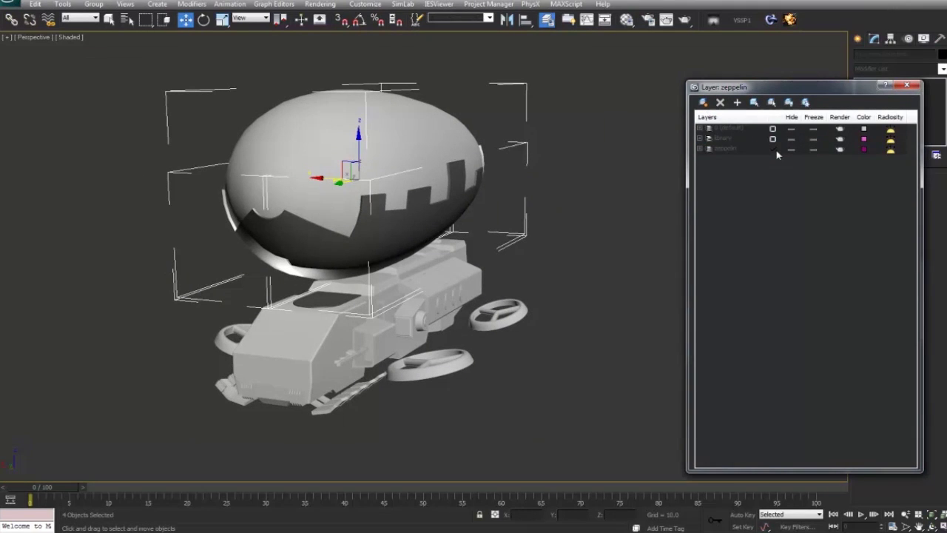
{"action": "left_click", "coordinate": [792, 150]}
{"action": "middle_click_drag", "start_coordinate": [485, 203], "coordinate": [476, 179], "text": "alt"}
{"action": "scroll", "coordinate": [476, 178], "scroll_direction": "down", "scroll_amount": 3}
{"action": "left_click", "coordinate": [403, 267]}
{"action": "key", "text": "z"}
{"action": "middle_click_drag", "start_coordinate": [404, 266], "coordinate": [362, 285], "text": "alt"}
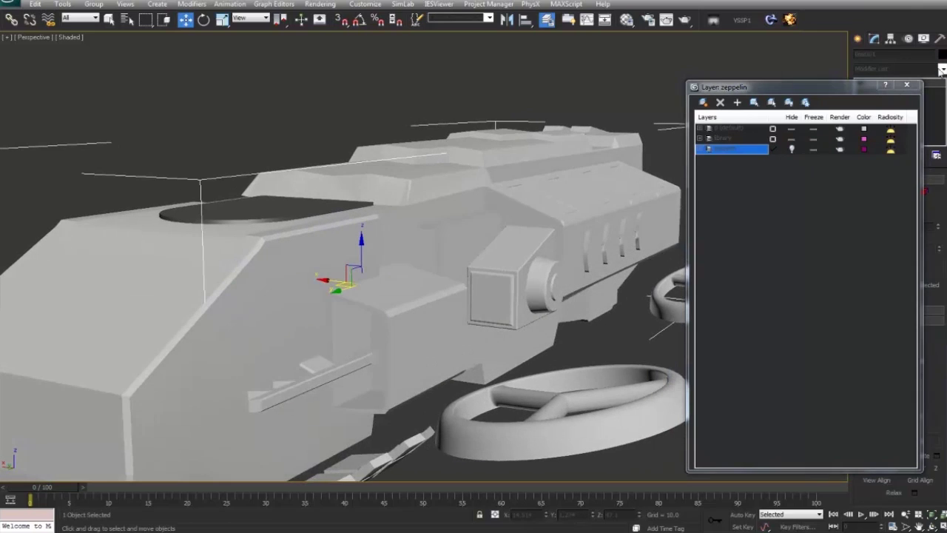
{"action": "left_click", "coordinate": [906, 85]}
Select the ship's main hull and frame it in the Back view with edged faces
{"action": "scroll", "coordinate": [594, 152], "scroll_direction": "down", "scroll_amount": 4}
{"action": "left_click", "coordinate": [595, 154]}
{"action": "mouse_move", "coordinate": [446, 248]}
{"action": "middle_mouse_down", "text": "alt"}
{"action": "mouse_move", "coordinate": [448, 214]}
{"action": "mouse_move", "coordinate": [418, 242]}
{"action": "mouse_move", "coordinate": [445, 255]}
{"action": "middle_mouse_up", "text": "alt"}
{"action": "key", "text": "F4"}
{"action": "left_click", "coordinate": [460, 262]}
{"action": "key", "text": "k"}
{"action": "key", "text": "z"}
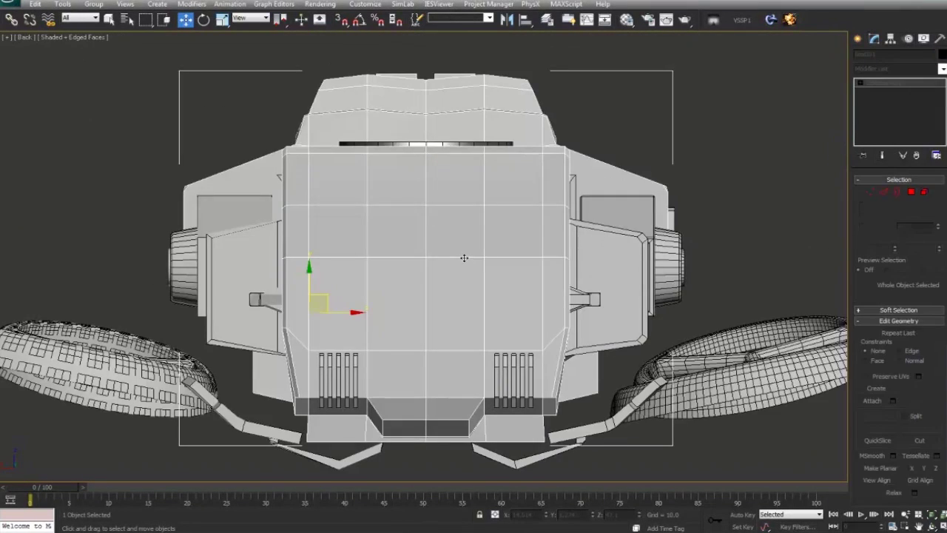
Delete all hull polygons on one side of the centre line, left of it in the Back view
{"action": "key", "text": "F3"}
{"action": "scroll", "coordinate": [518, 266], "scroll_direction": "down", "scroll_amount": 3}
{"action": "left_click", "coordinate": [870, 192]}
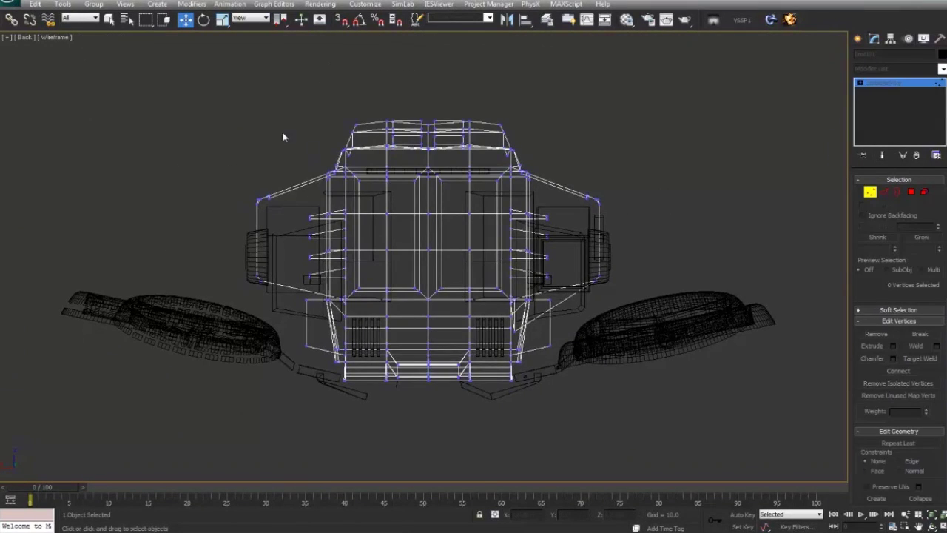
{"action": "left_click", "coordinate": [911, 192]}
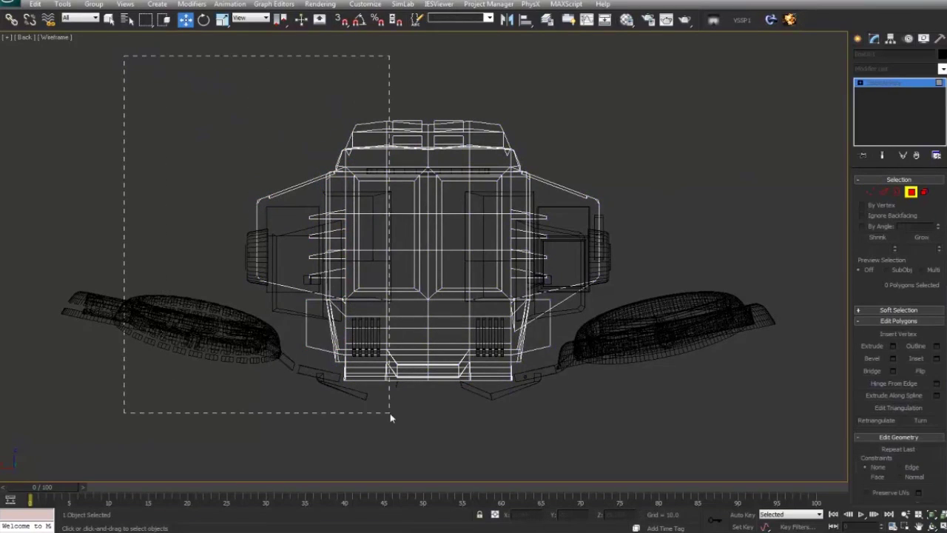
{"action": "left_click_drag", "start_coordinate": [424, 429], "coordinate": [424, 429]}
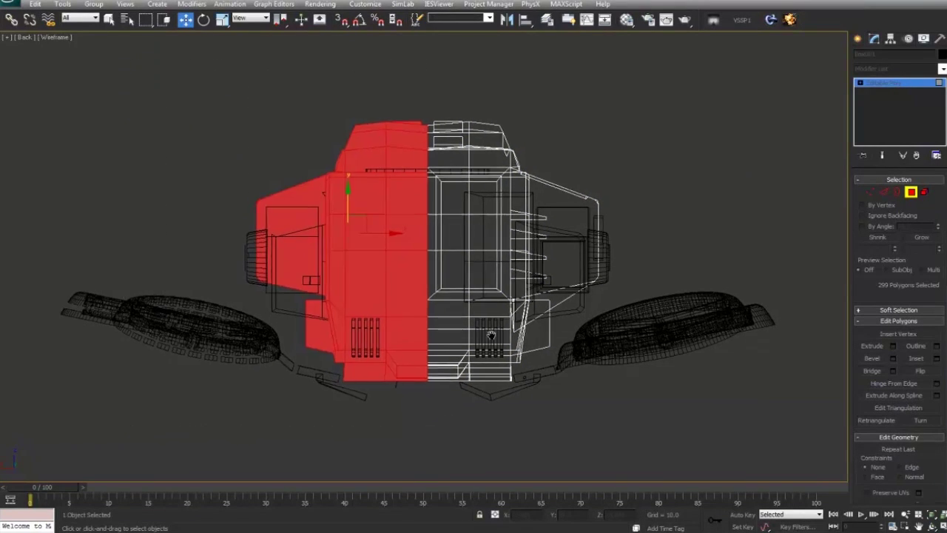
{"action": "key", "text": "p"}
{"action": "key", "text": "z"}
{"action": "mouse_move", "coordinate": [488, 335]}
{"action": "middle_mouse_down", "text": "alt"}
{"action": "mouse_move", "coordinate": [440, 358]}
{"action": "mouse_move", "coordinate": [469, 370]}
{"action": "mouse_move", "coordinate": [414, 333]}
{"action": "mouse_move", "coordinate": [380, 376]}
{"action": "mouse_move", "coordinate": [540, 271]}
{"action": "middle_mouse_up", "text": "alt"}
{"action": "key", "text": "F3"}
{"action": "key", "text": "Delete"}
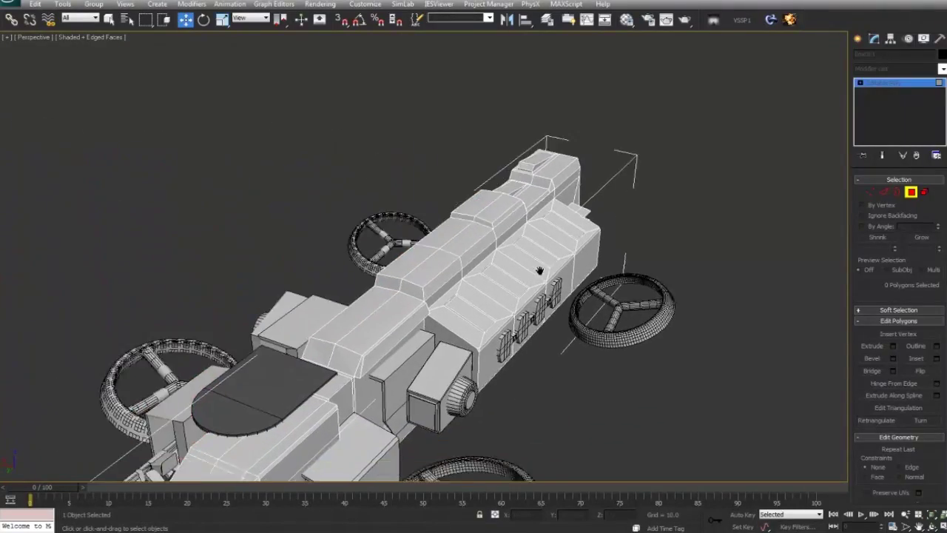
{"action": "scroll", "coordinate": [540, 271], "scroll_direction": "down", "scroll_amount": 2}
{"action": "middle_click_drag", "start_coordinate": [429, 303], "coordinate": [496, 288], "text": "alt"}
{"action": "left_click", "coordinate": [915, 193]}
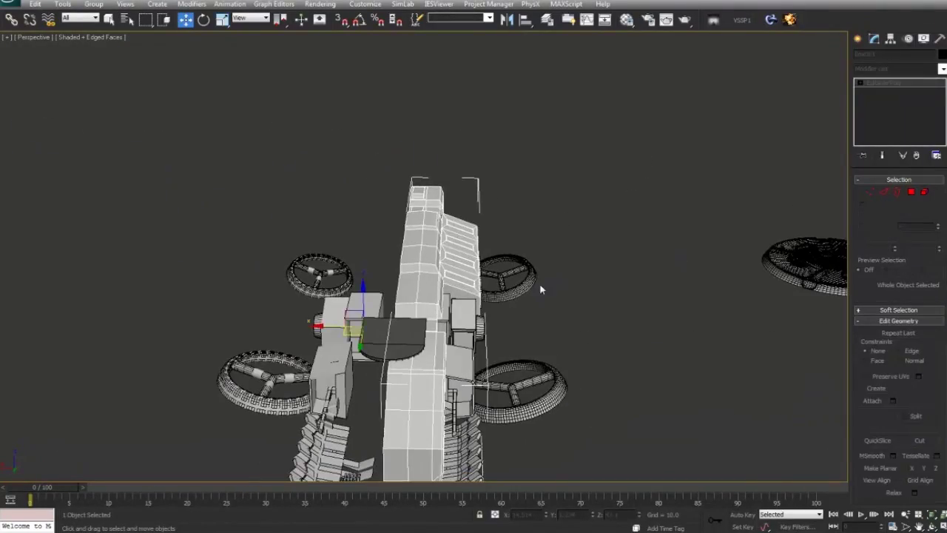
Add a Symmetry modifier to the remaining hull half and set its mirror axis to Z
{"action": "scroll", "coordinate": [541, 288], "scroll_direction": "down", "scroll_amount": 2}
{"action": "left_click", "coordinate": [942, 70]}
{"action": "key", "text": "s"}
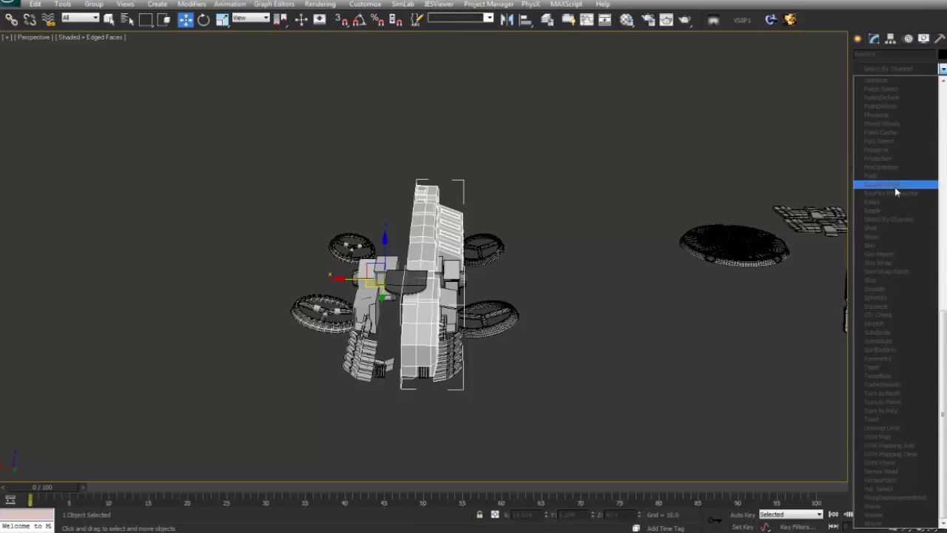
{"action": "left_click", "coordinate": [889, 358]}
{"action": "middle_click_drag", "start_coordinate": [508, 276], "coordinate": [425, 297], "text": "alt"}
{"action": "left_click", "coordinate": [893, 201]}
{"action": "key", "text": "F4"}
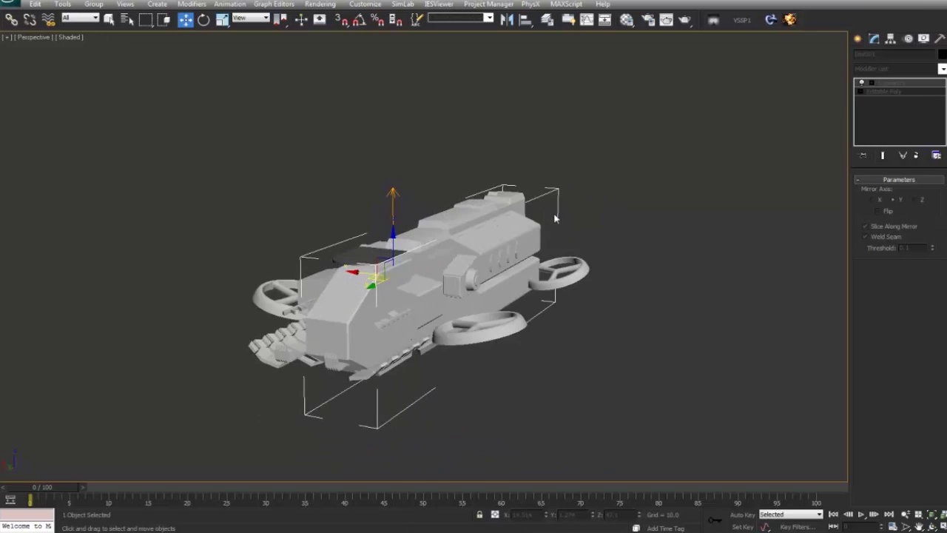
{"action": "key", "text": "F4"}
{"action": "left_click", "coordinate": [920, 200]}
Move the Symmetry mirror plane sideways in the Top view until the two hull halves meet at the centre line
{"action": "key", "text": "t"}
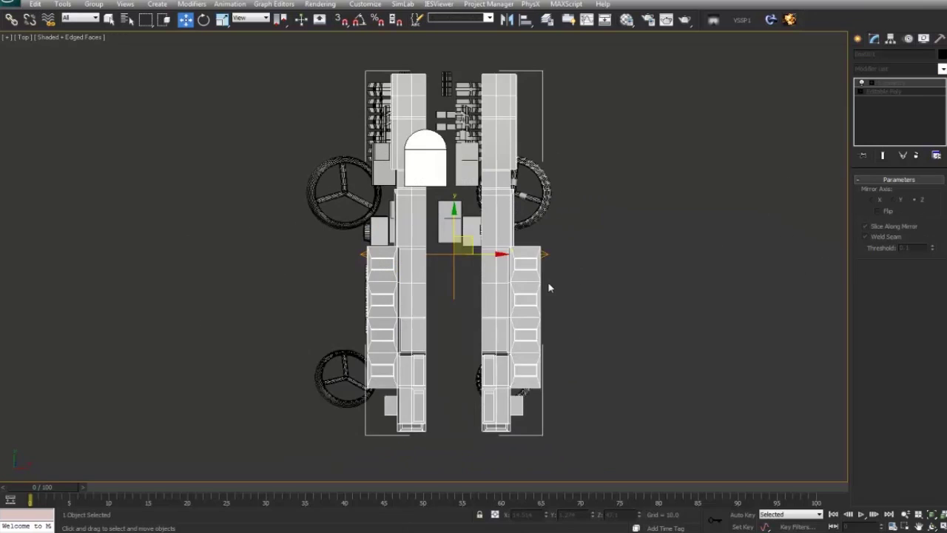
{"action": "scroll", "coordinate": [526, 269], "scroll_direction": "up", "scroll_amount": 3}
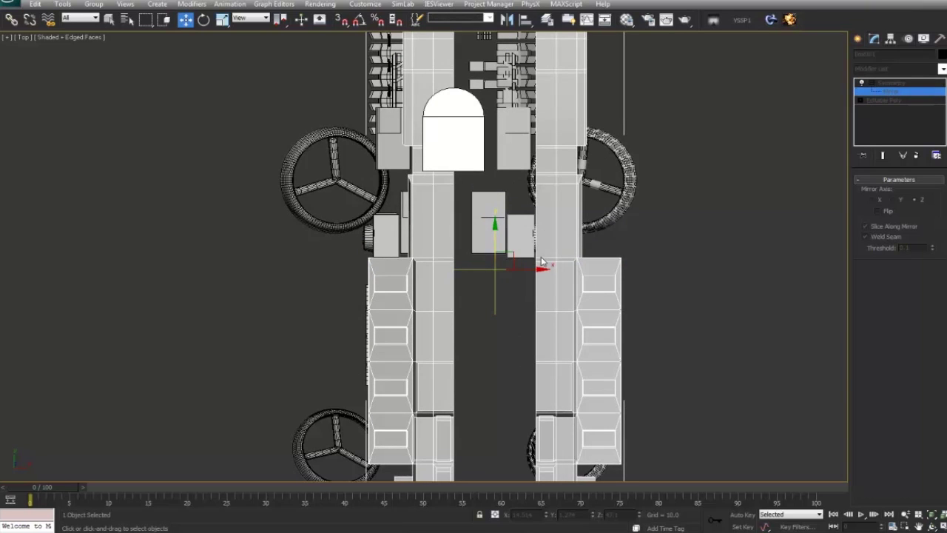
{"action": "left_click_drag", "start_coordinate": [541, 262], "coordinate": [491, 277]}
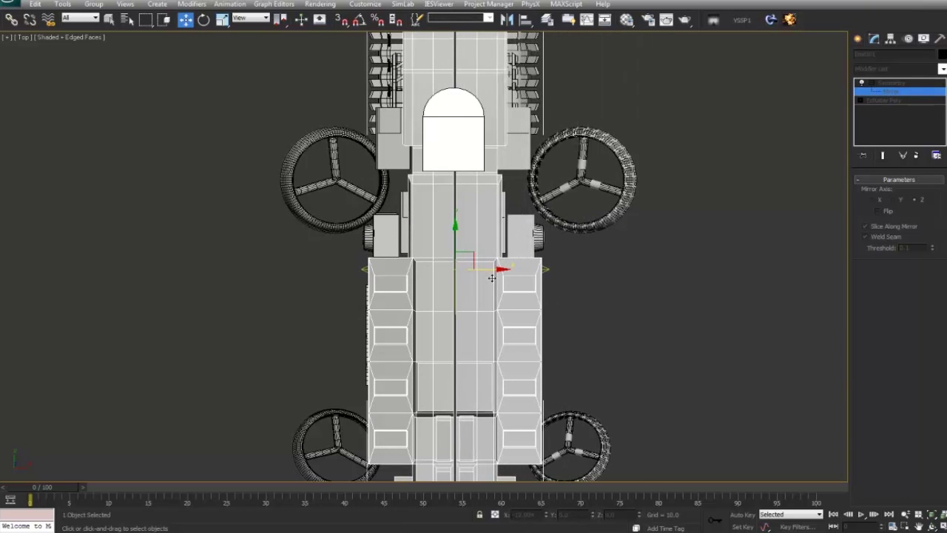
{"action": "scroll", "coordinate": [495, 273], "scroll_direction": "up", "scroll_amount": 6}
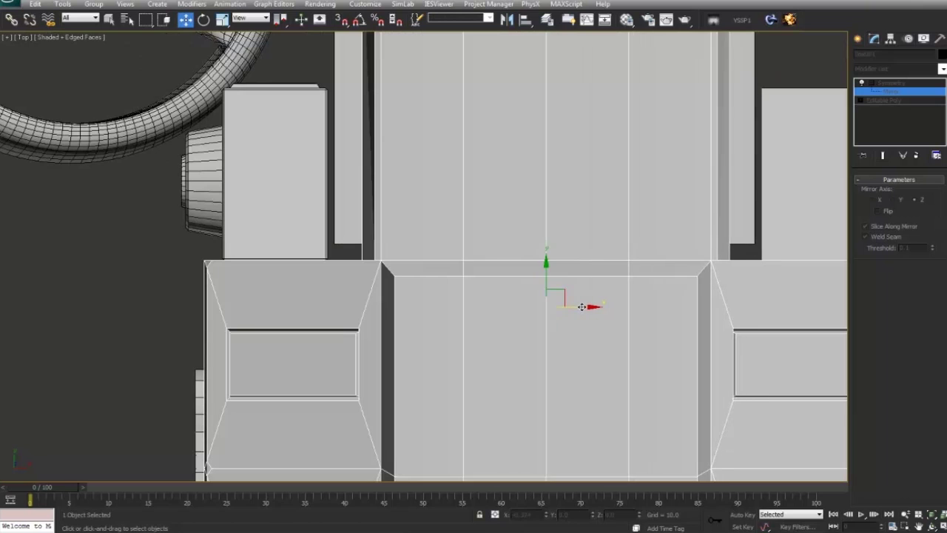
{"action": "left_click_drag", "start_coordinate": [581, 307], "coordinate": [581, 307]}
{"action": "middle_click_drag", "start_coordinate": [594, 327], "coordinate": [488, 219]}
{"action": "key", "text": "p"}
{"action": "key", "text": "z"}
{"action": "key", "text": "F4"}
{"action": "key", "text": "z"}
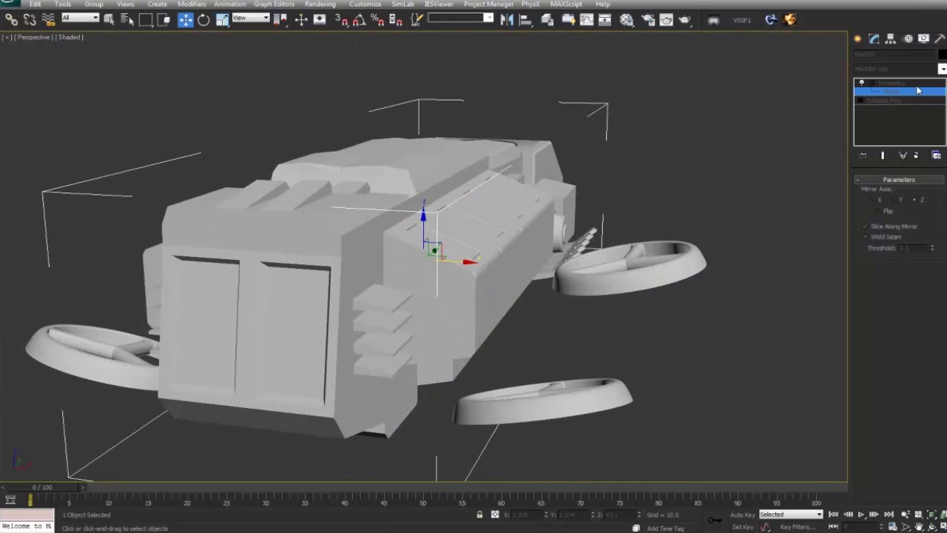
Return to the hull's Editable Poly level with the mirrored end result kept on display
{"action": "key", "text": "F4"}
{"action": "left_click", "coordinate": [740, 184]}
{"action": "left_click", "coordinate": [458, 246]}
{"action": "middle_click_drag", "start_coordinate": [459, 247], "coordinate": [503, 241]}
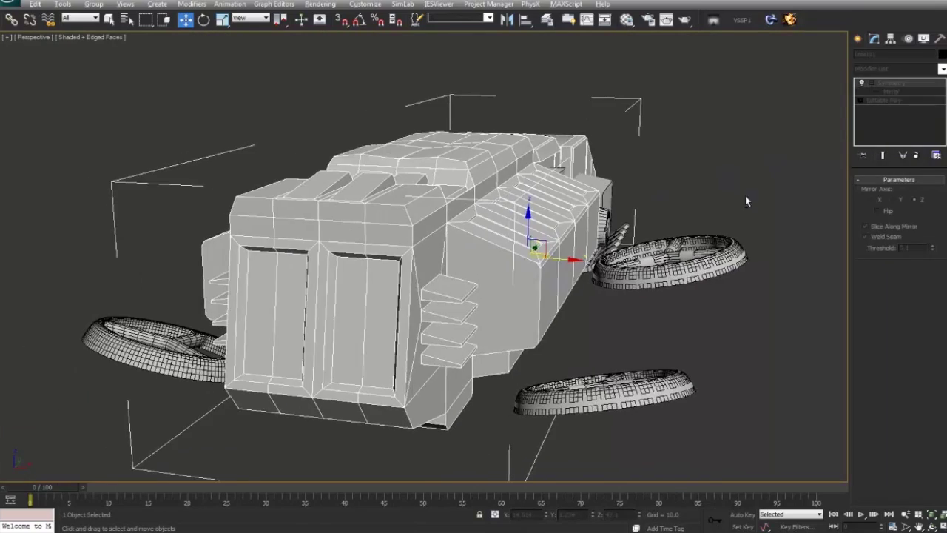
{"action": "middle_click_drag", "start_coordinate": [745, 196], "coordinate": [766, 256], "text": "alt"}
{"action": "left_click", "coordinate": [897, 101]}
{"action": "left_click", "coordinate": [882, 156]}
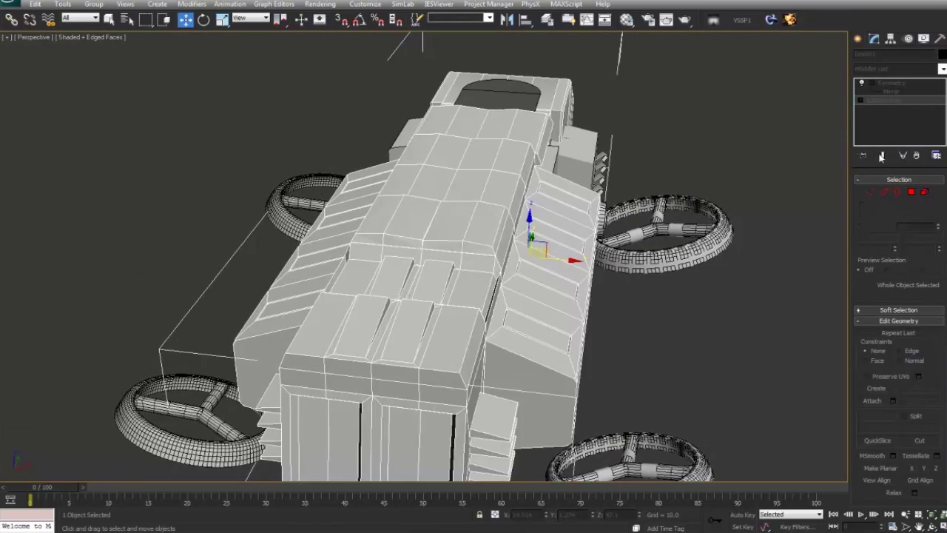
{"action": "middle_click_drag", "start_coordinate": [533, 237], "coordinate": [363, 241], "text": "alt"}
{"action": "key", "text": "F4"}
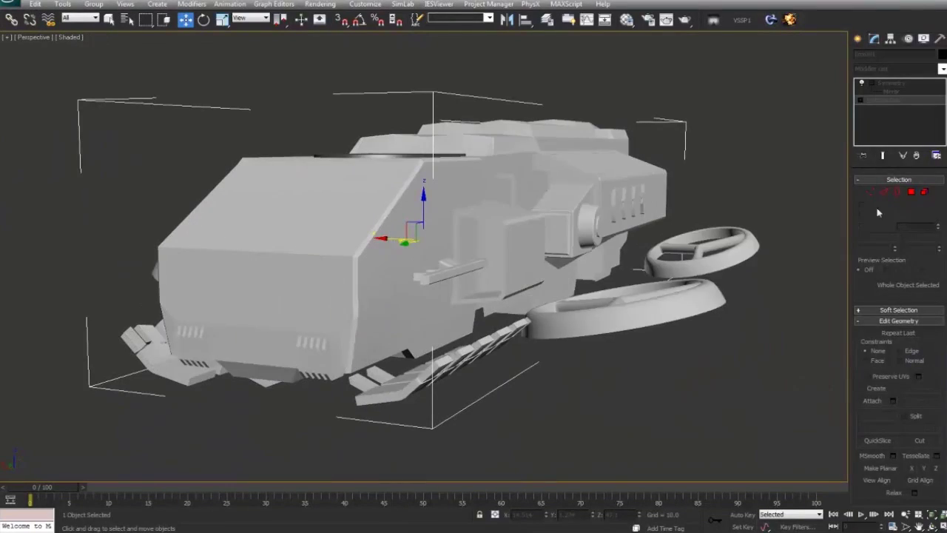
Try pulling a front corner vertex of the nose outward to test the live mirroring
{"action": "key", "text": "F4"}
{"action": "key", "text": "1"}
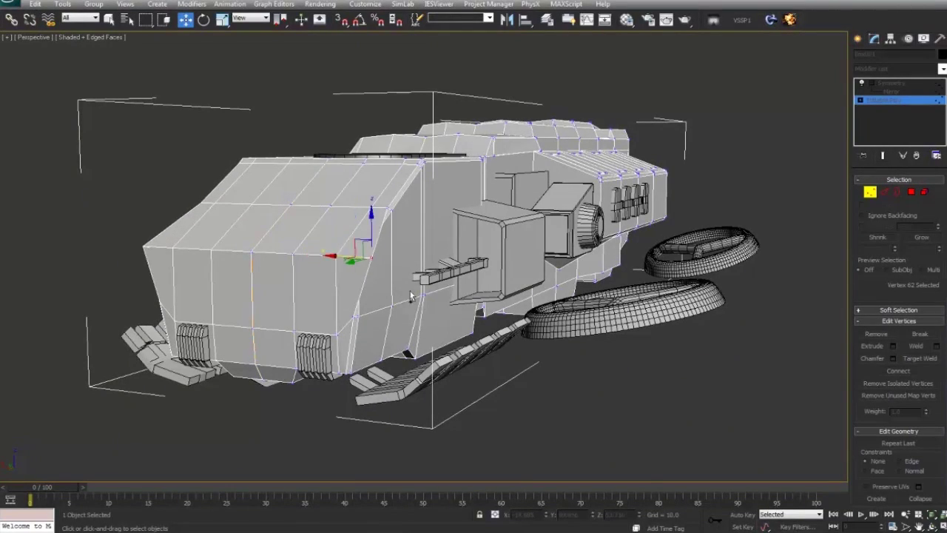
{"action": "middle_click_drag", "start_coordinate": [411, 296], "coordinate": [452, 311], "text": "alt"}
{"action": "scroll", "coordinate": [334, 259], "scroll_direction": "up", "scroll_amount": 6}
{"action": "middle_click_drag", "start_coordinate": [335, 258], "coordinate": [522, 313]}
{"action": "left_click", "coordinate": [872, 194]}
Adjust the X position of the Symmetry mirror plane while checking the nose's centre seam up close
{"action": "left_click", "coordinate": [902, 93]}
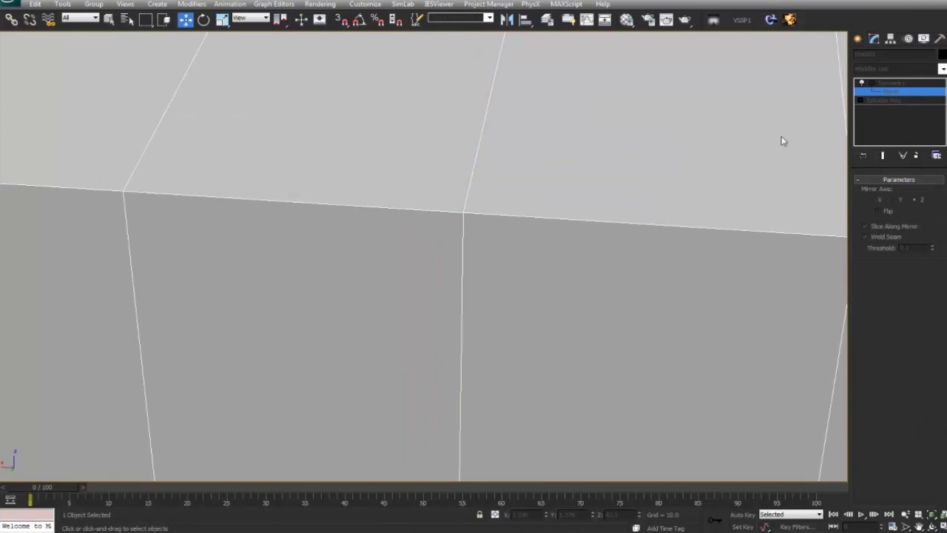
{"action": "key", "text": "F3"}
{"action": "key", "text": "F3"}
{"action": "middle_click_drag", "start_coordinate": [552, 225], "coordinate": [551, 239]}
{"action": "key", "text": "z"}
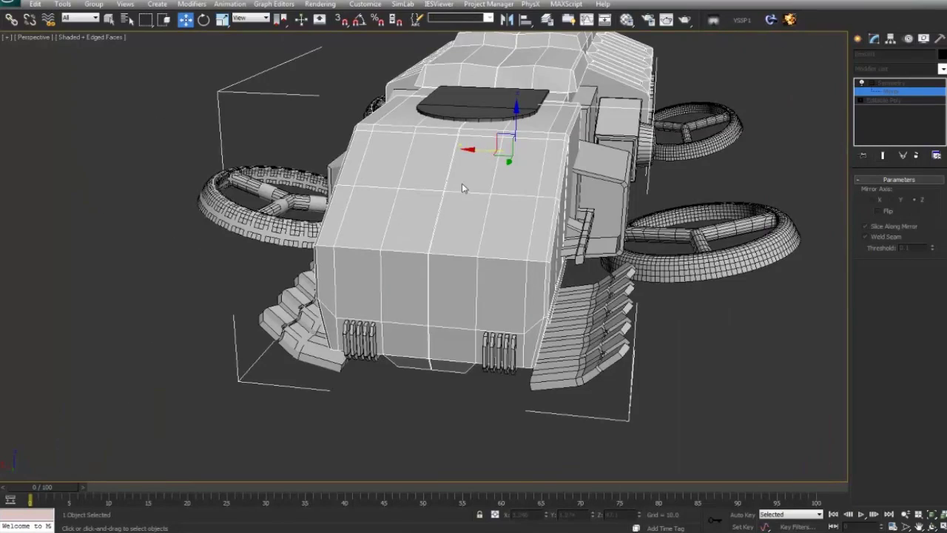
{"action": "scroll", "coordinate": [462, 185], "scroll_direction": "up", "scroll_amount": 5}
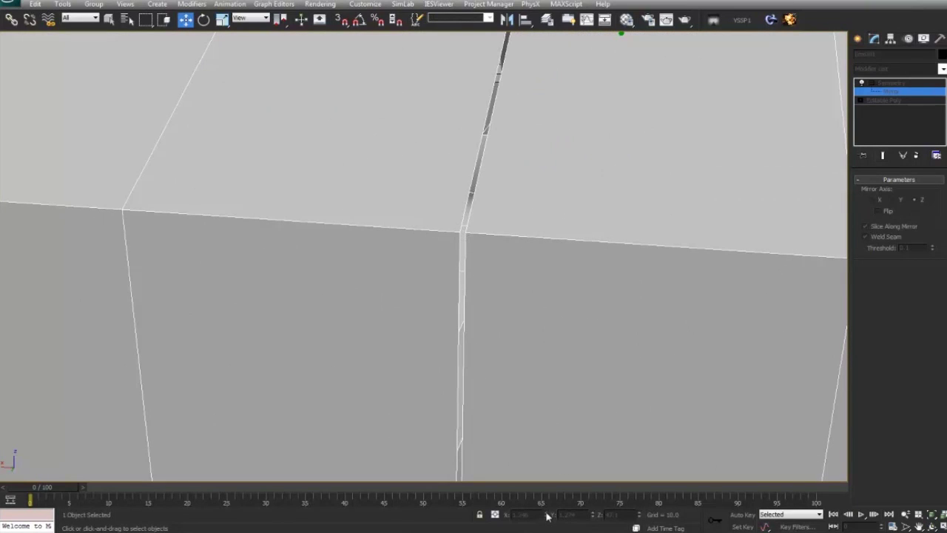
{"action": "key", "text": "F3"}
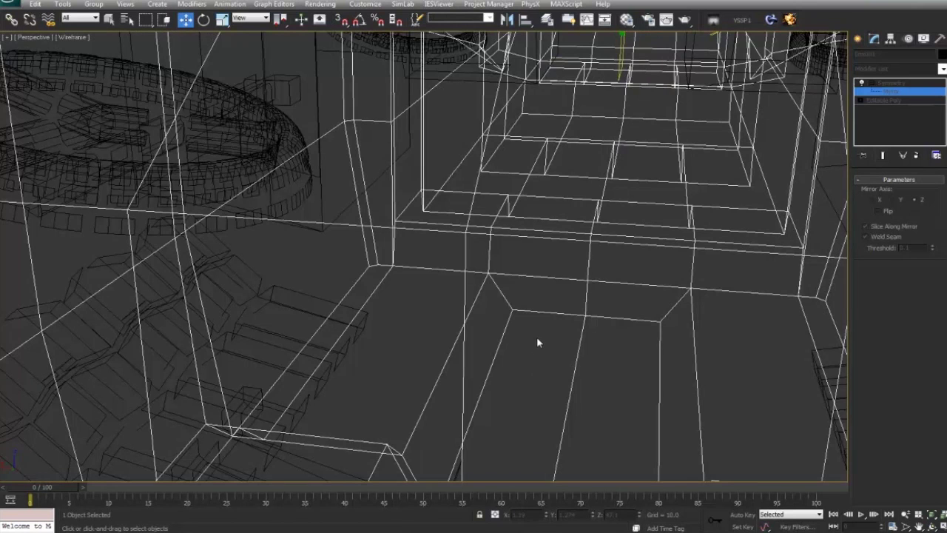
{"action": "key", "text": "z"}
{"action": "key", "text": "F3"}
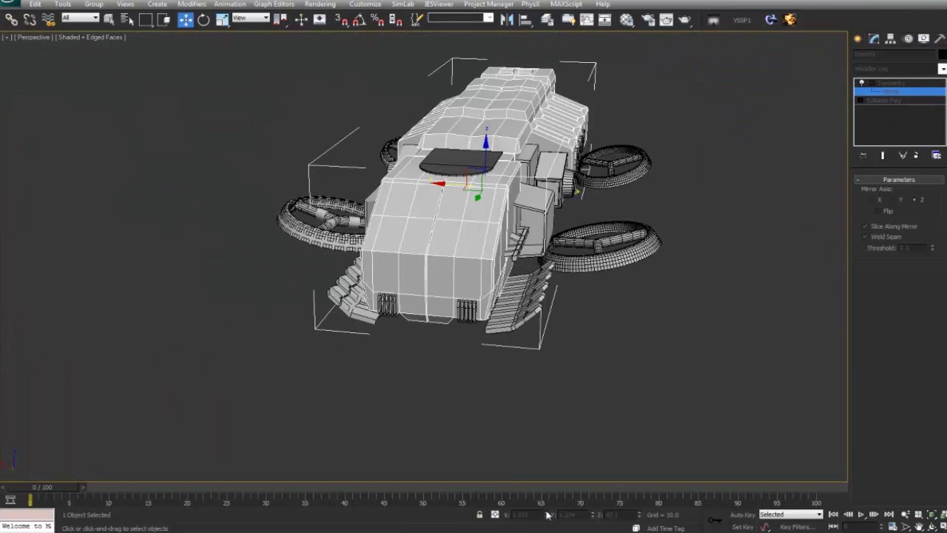
Select the nose's centre vertex at the Editable Poly level and examine the welded seam along the hull
{"action": "left_click", "coordinate": [891, 99]}
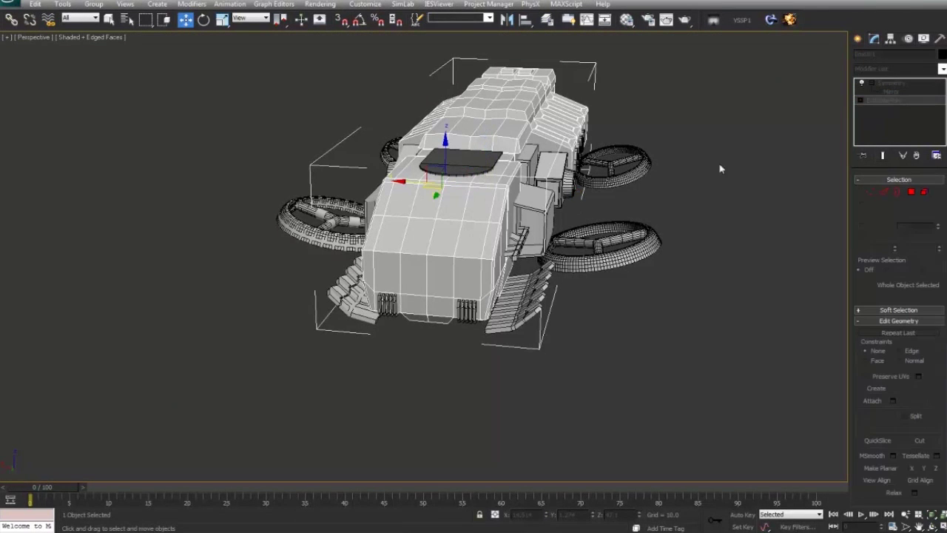
{"action": "key", "text": "1"}
{"action": "left_click", "coordinate": [428, 255]}
{"action": "key", "text": "z"}
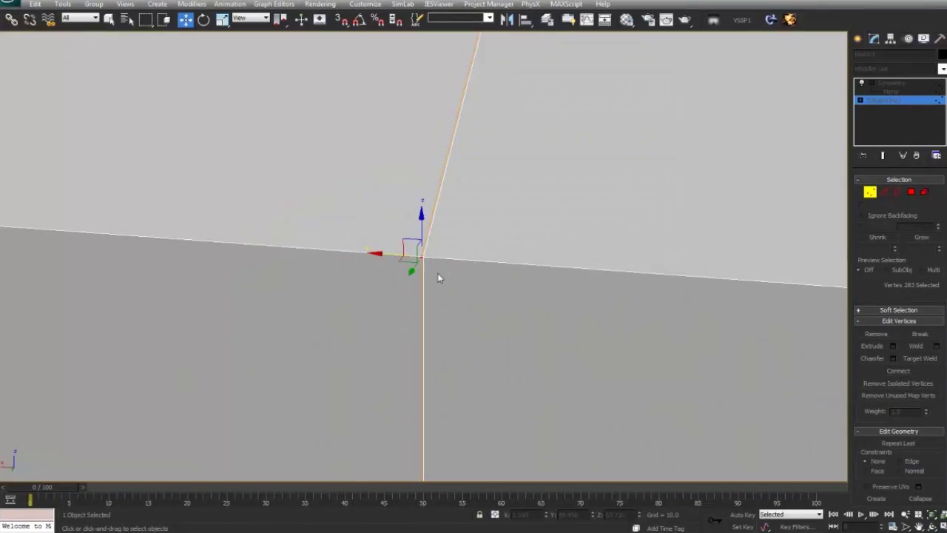
{"action": "scroll", "coordinate": [439, 275], "scroll_direction": "down", "scroll_amount": 5}
{"action": "left_click_drag", "start_coordinate": [438, 275], "coordinate": [467, 230], "text": "alt"}
{"action": "middle_click_drag", "start_coordinate": [438, 275], "coordinate": [470, 220], "text": "alt"}
{"action": "left_click", "coordinate": [469, 238]}
{"action": "scroll", "coordinate": [470, 242], "scroll_direction": "down", "scroll_amount": 8}
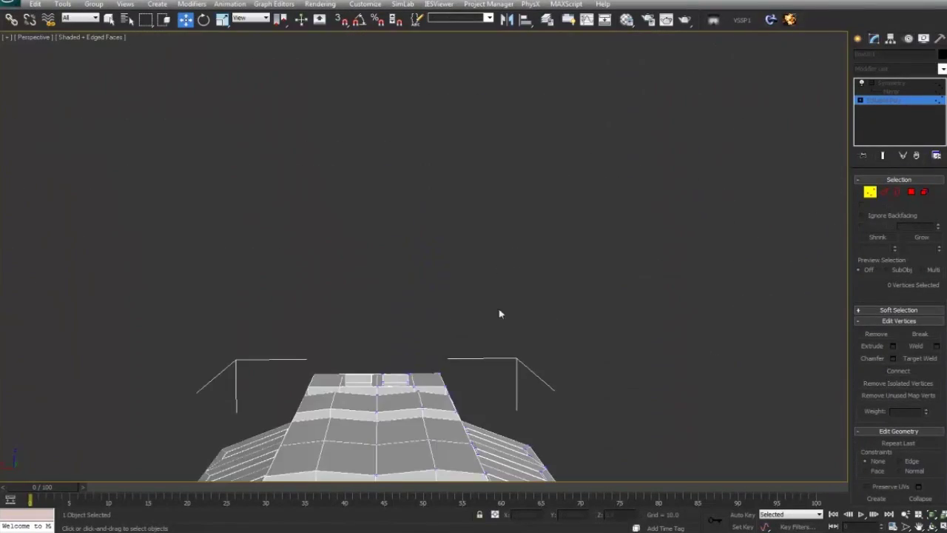
Try raising an edge beside the nose's centre seam at edge level to test the live mirroring
{"action": "left_click_drag", "start_coordinate": [507, 272], "coordinate": [474, 284], "text": "alt"}
{"action": "scroll", "coordinate": [474, 283], "scroll_direction": "up", "scroll_amount": 2}
{"action": "middle_click_drag", "start_coordinate": [476, 311], "coordinate": [614, 245]}
{"action": "left_click", "coordinate": [886, 193]}
{"action": "left_click", "coordinate": [347, 222]}
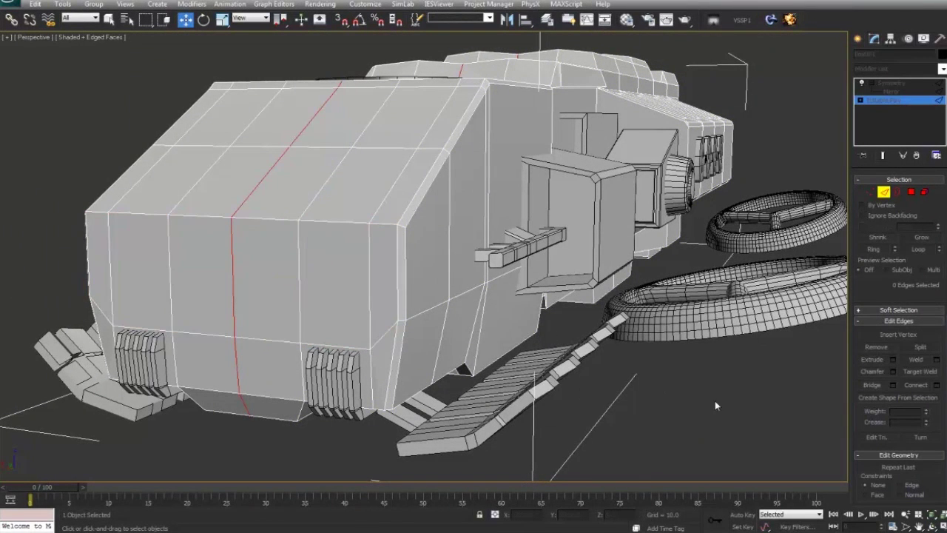
{"action": "middle_click_drag", "start_coordinate": [383, 285], "coordinate": [444, 307], "text": "alt"}
{"action": "left_click", "coordinate": [485, 312]}
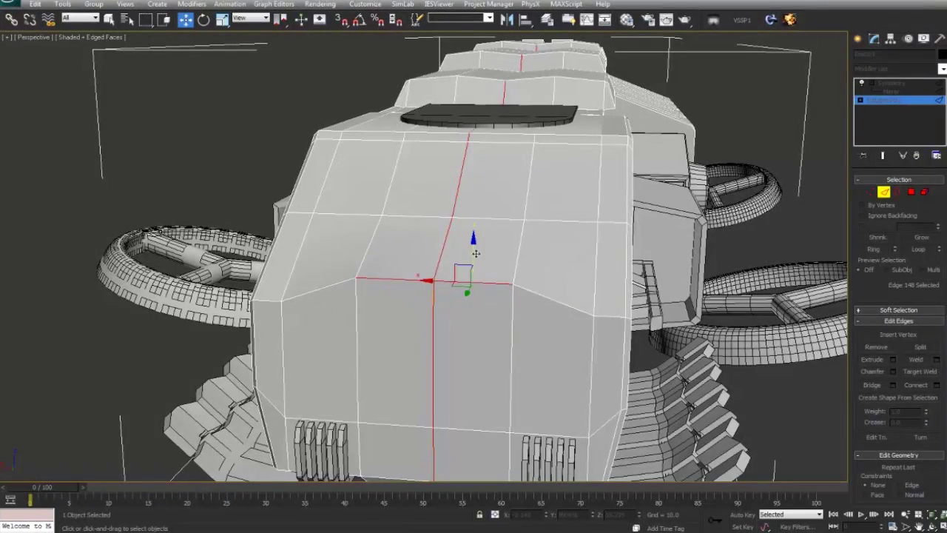
Try raising the vertex beside the nose's centre seam at vertex level and undo the move
{"action": "left_click", "coordinate": [869, 192]}
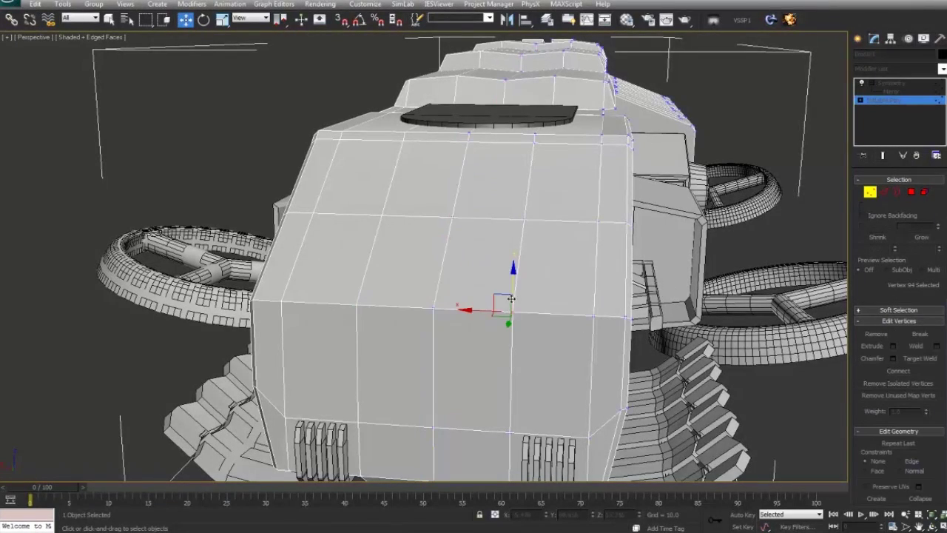
{"action": "left_click_drag", "start_coordinate": [513, 268], "coordinate": [513, 239]}
{"action": "key", "text": "ctrl+z"}
Nudge the hull vertex under the side bay's lower edge slightly upward in the Left view and clear the selection
{"action": "middle_click_drag", "start_coordinate": [552, 279], "coordinate": [524, 216], "text": "alt"}
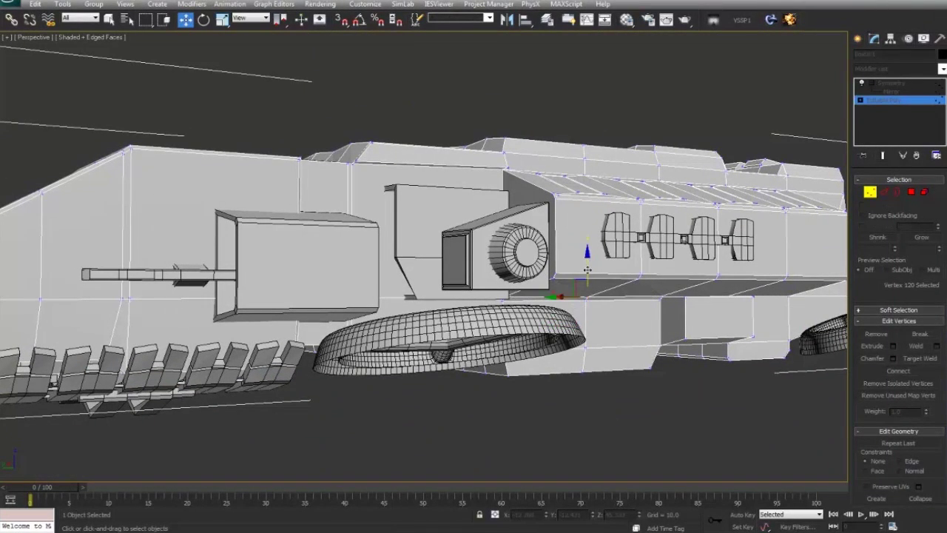
{"action": "key", "text": "l"}
{"action": "scroll", "coordinate": [478, 311], "scroll_direction": "up", "scroll_amount": 5}
{"action": "middle_click_drag", "start_coordinate": [478, 311], "coordinate": [257, 210]}
{"action": "left_click_drag", "start_coordinate": [444, 263], "coordinate": [443, 256]}
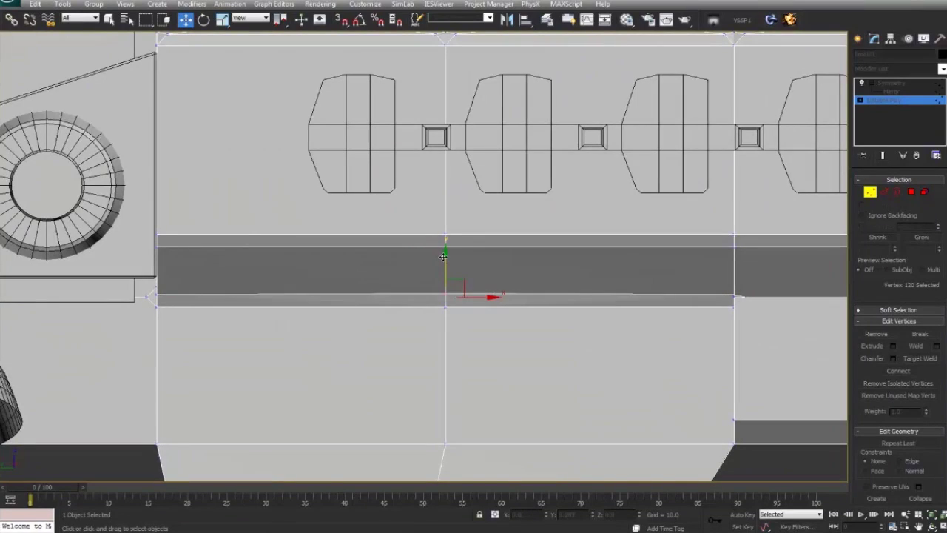
{"action": "mouse_move", "coordinate": [531, 324]}
{"action": "middle_mouse_down"}
{"action": "mouse_move", "coordinate": [499, 327]}
{"action": "mouse_move", "coordinate": [532, 345]}
{"action": "mouse_move", "coordinate": [630, 294]}
{"action": "mouse_move", "coordinate": [564, 334]}
{"action": "mouse_move", "coordinate": [523, 330]}
{"action": "middle_mouse_up"}
{"action": "key", "text": "p"}
{"action": "scroll", "coordinate": [501, 333], "scroll_direction": "down", "scroll_amount": 5}
{"action": "left_click", "coordinate": [630, 294]}
{"action": "scroll", "coordinate": [414, 292], "scroll_direction": "up", "scroll_amount": 5}
{"action": "middle_click_drag", "start_coordinate": [402, 289], "coordinate": [527, 323]}
{"action": "middle_click_drag", "start_coordinate": [526, 322], "coordinate": [458, 318], "text": "alt"}
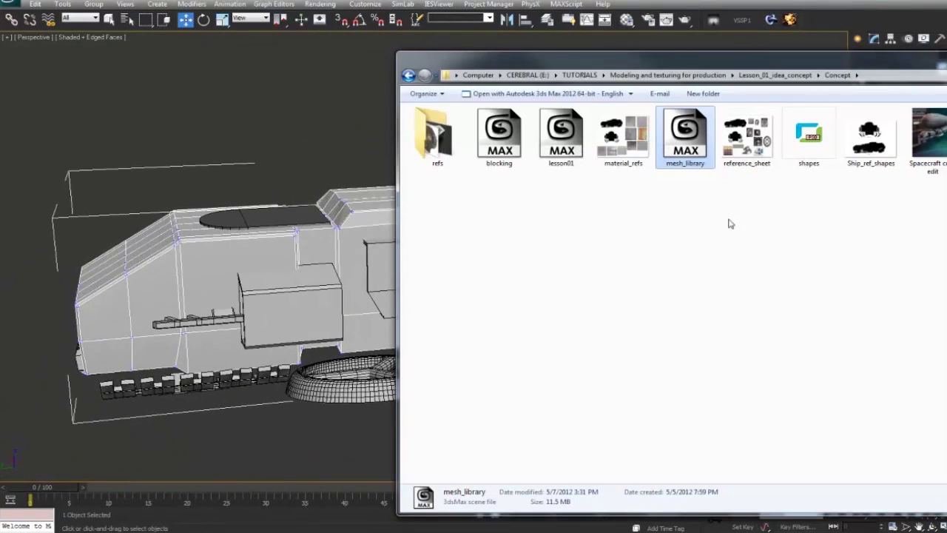
Look through the Lesson_01_idea_concept folder and its Concept subfolder for the airship's reference artwork
{"action": "left_click", "coordinate": [729, 223]}
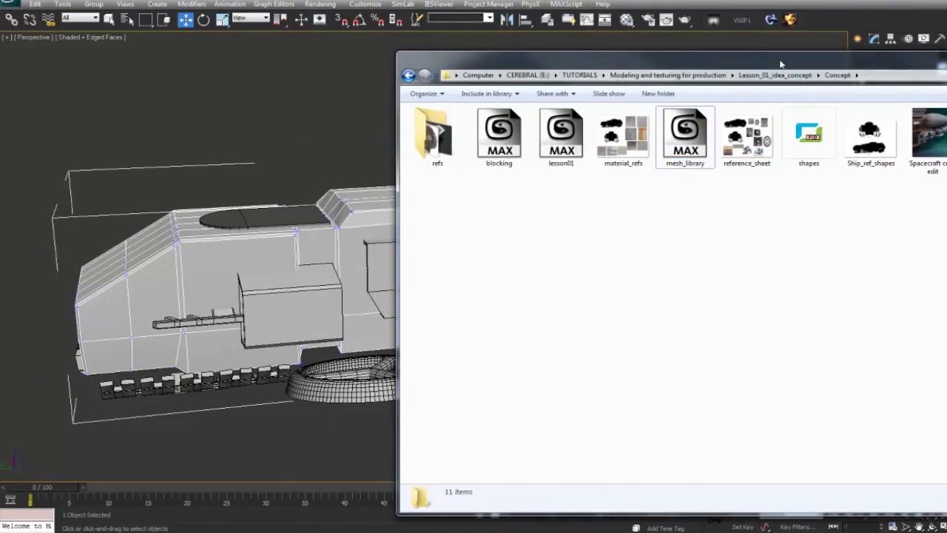
{"action": "left_click_drag", "start_coordinate": [780, 64], "coordinate": [595, 65]}
{"action": "left_click", "coordinate": [263, 150]}
{"action": "left_click", "coordinate": [224, 77]}
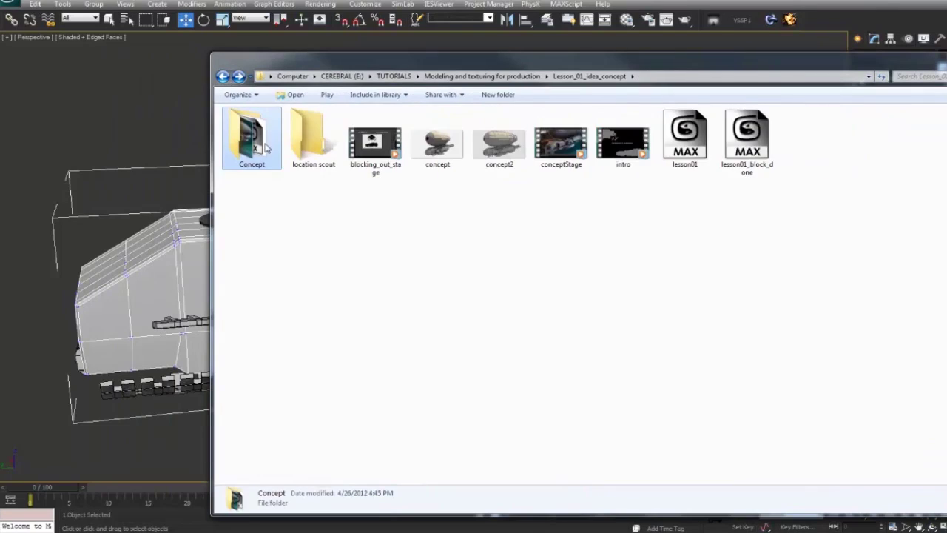
{"action": "double_click", "coordinate": [262, 150]}
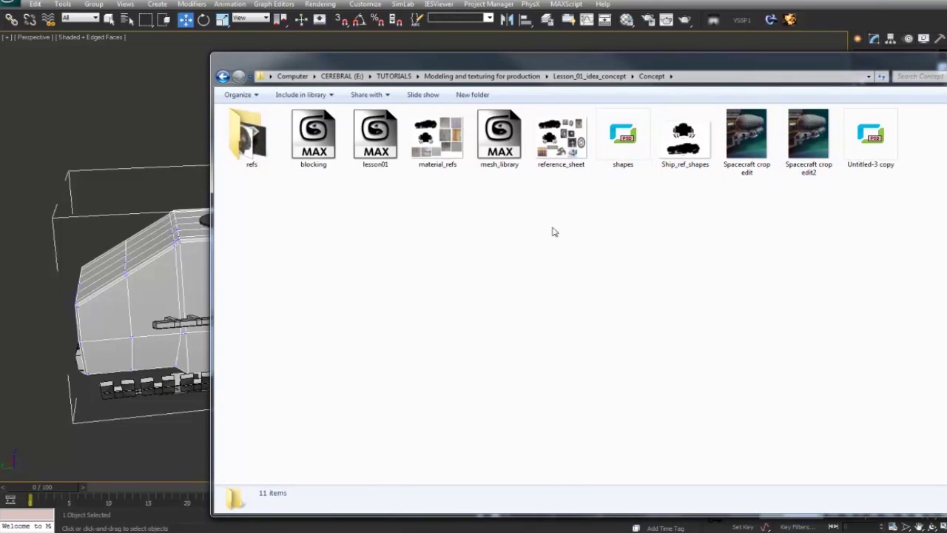
{"action": "left_click", "coordinate": [222, 77]}
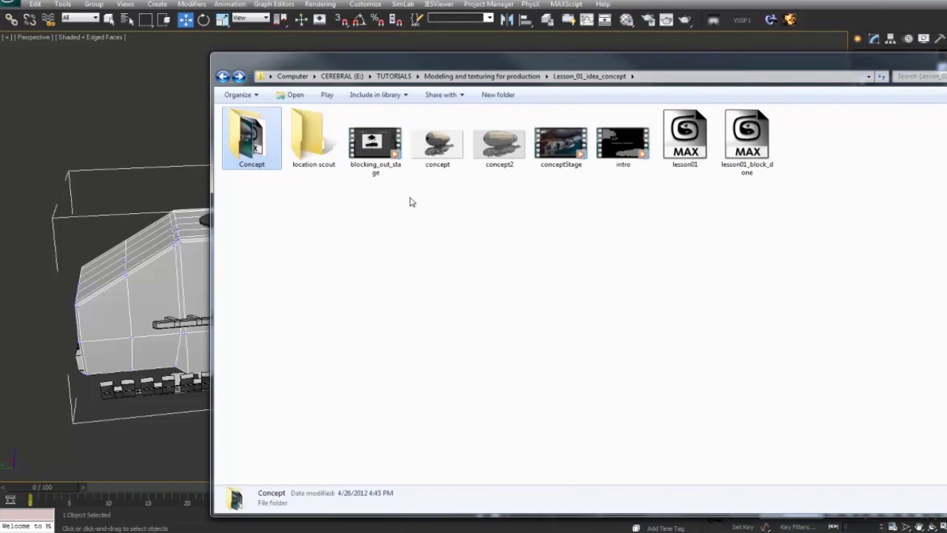
Open the airship concept artwork in the image viewer and study the concept2 image
{"action": "left_click", "coordinate": [448, 164]}
{"action": "left_click", "coordinate": [475, 158]}
{"action": "left_click", "coordinate": [455, 157]}
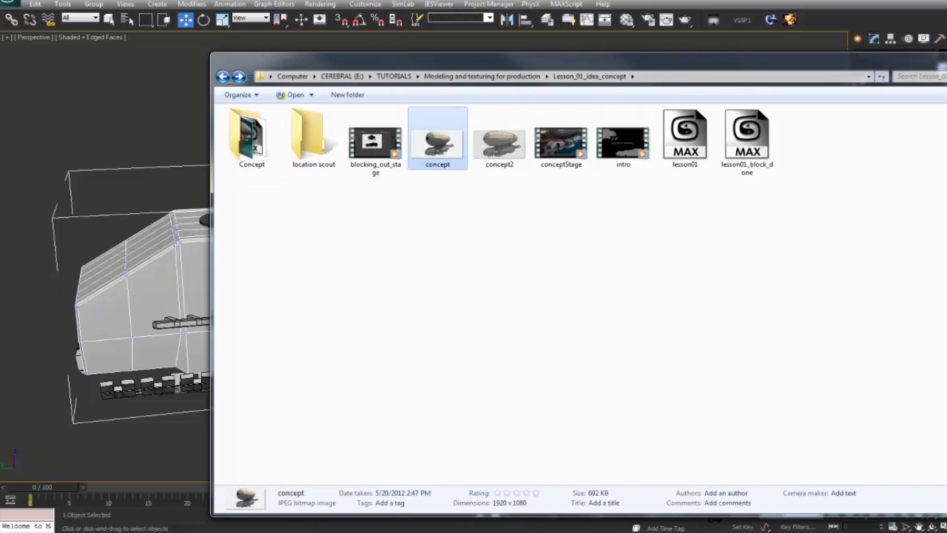
{"action": "left_click", "coordinate": [942, 59]}
{"action": "left_click_drag", "start_coordinate": [946, 176], "coordinate": [473, 0]}
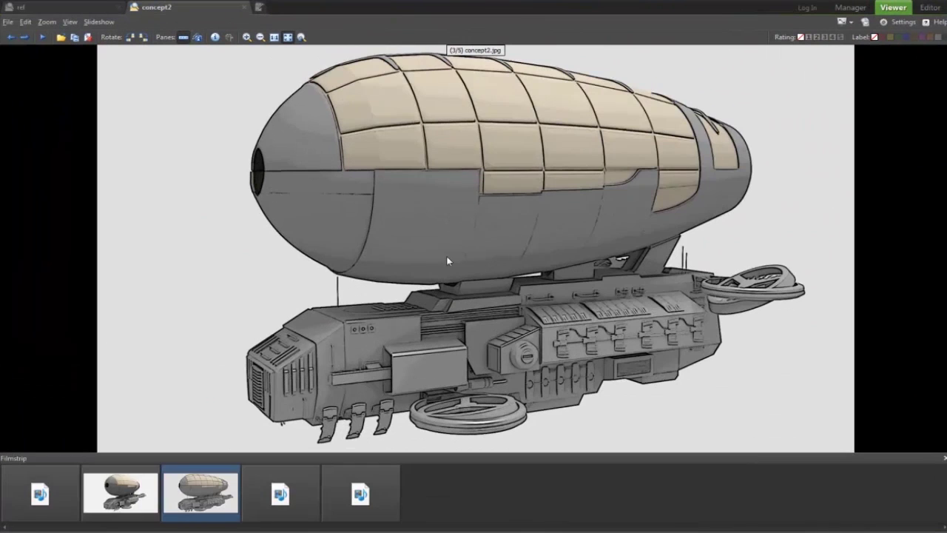
{"action": "scroll", "coordinate": [446, 262], "scroll_direction": "up", "scroll_amount": 1}
{"action": "key", "text": "Right"}
{"action": "key", "text": "Left"}
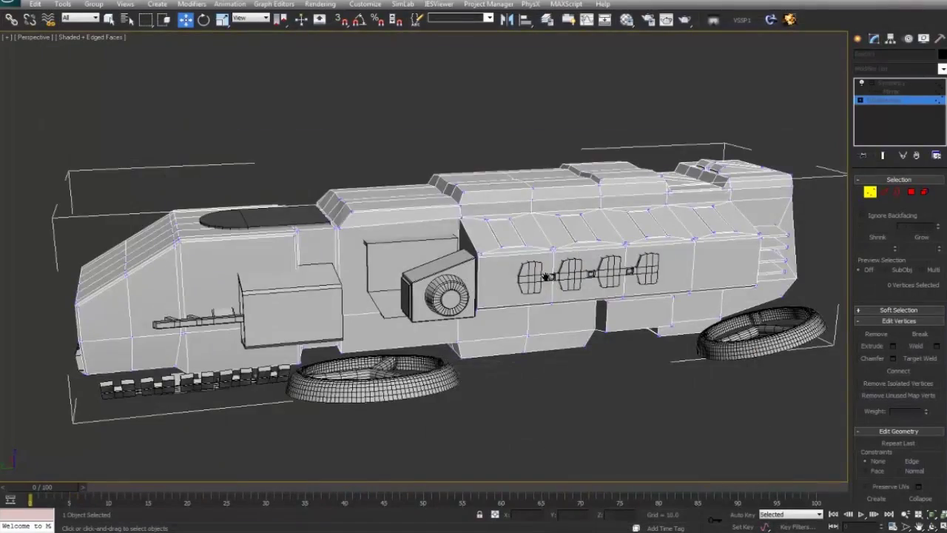
Select all parts of the curved panel assembly with its mounting arms in the mesh library beside the airship
{"action": "middle_click_drag", "start_coordinate": [666, 259], "coordinate": [728, 260], "text": "alt"}
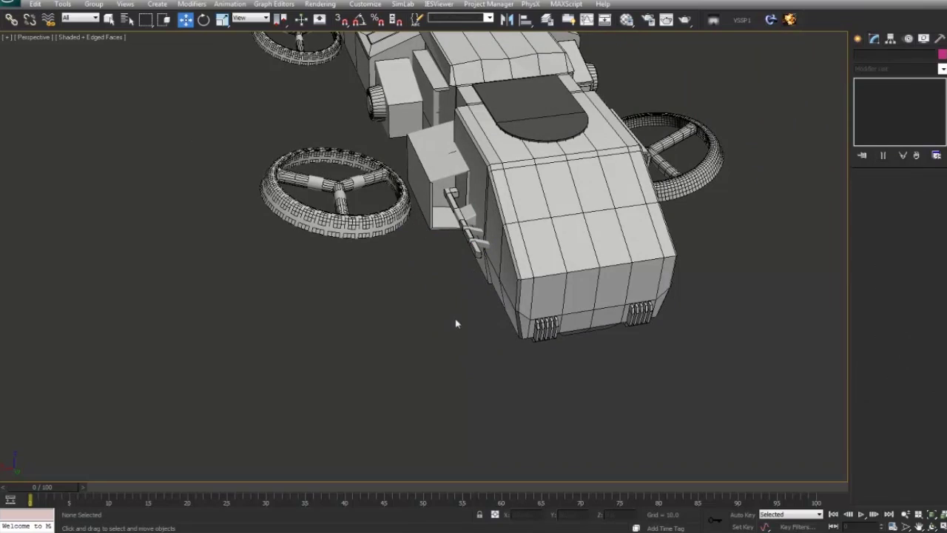
{"action": "middle_click_drag", "start_coordinate": [456, 324], "coordinate": [415, 330], "text": "alt"}
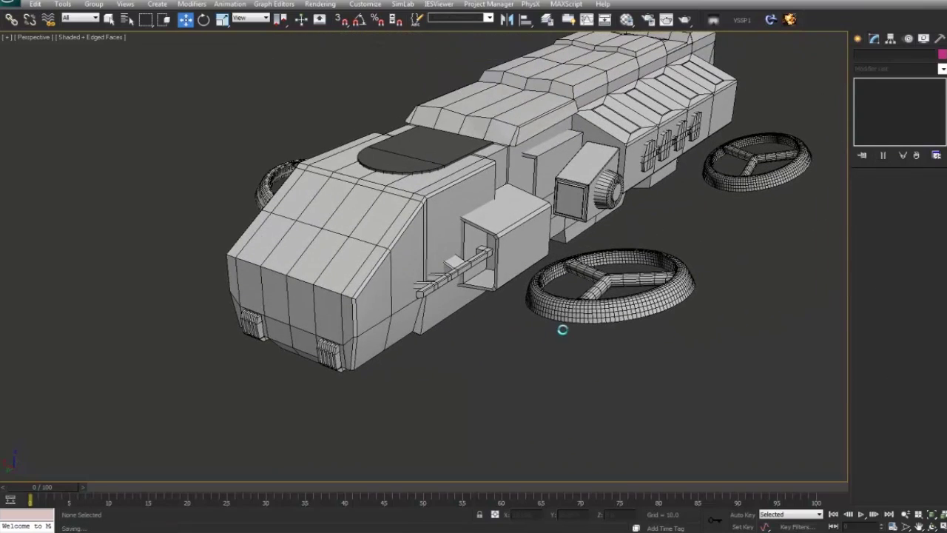
{"action": "middle_click_drag", "start_coordinate": [562, 330], "coordinate": [392, 329]}
{"action": "scroll", "coordinate": [510, 332], "scroll_direction": "down", "scroll_amount": 3}
{"action": "scroll", "coordinate": [621, 338], "scroll_direction": "down", "scroll_amount": 3}
{"action": "middle_click_drag", "start_coordinate": [754, 359], "coordinate": [466, 311]}
{"action": "left_click", "coordinate": [462, 307]}
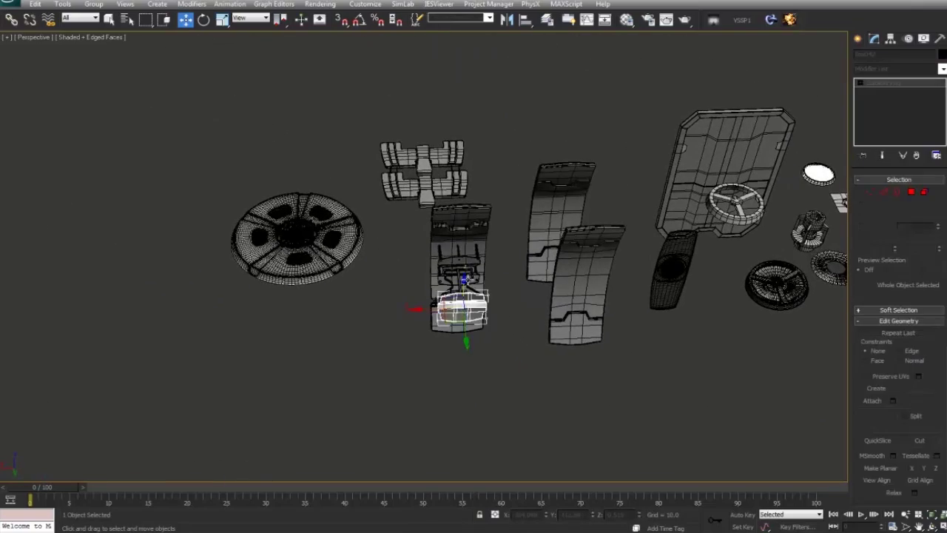
{"action": "left_click", "coordinate": [474, 235], "text": "ctrl"}
{"action": "middle_click_drag", "start_coordinate": [475, 234], "coordinate": [518, 278], "text": "alt"}
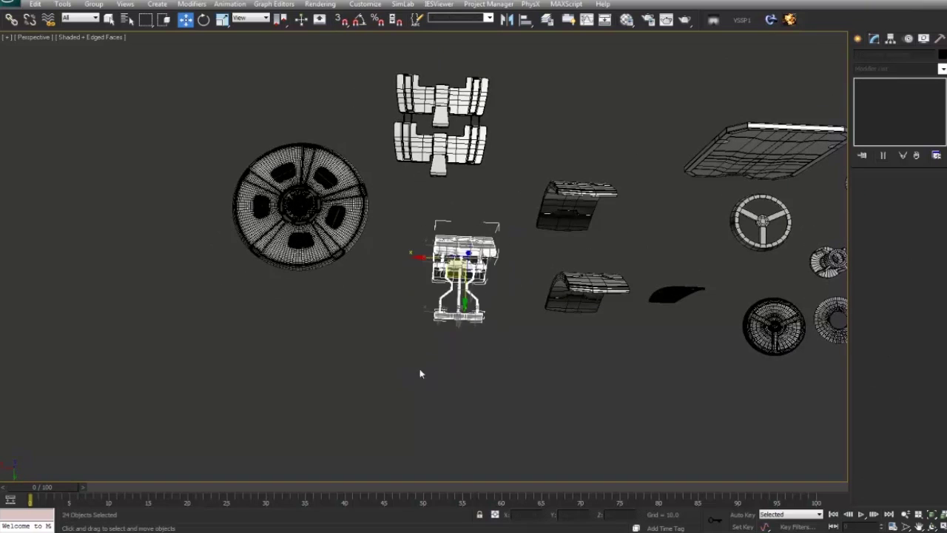
Clone the selected panel assembly as a copy and place it beside the airship's nose
{"action": "scroll", "coordinate": [420, 369], "scroll_direction": "down", "scroll_amount": 6}
{"action": "middle_click_drag", "start_coordinate": [469, 327], "coordinate": [559, 309]}
{"action": "left_click_drag", "start_coordinate": [387, 366], "coordinate": [370, 354], "text": "shift"}
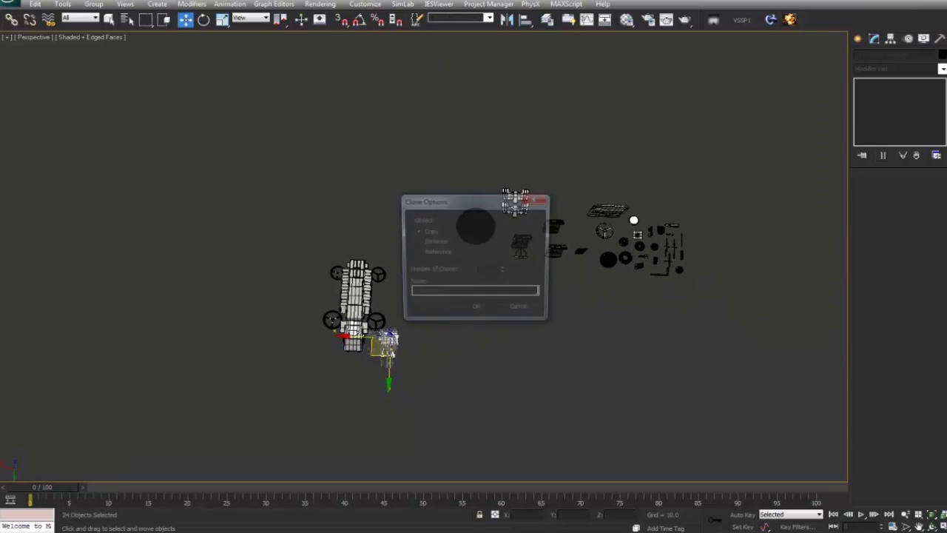
{"action": "left_click", "coordinate": [485, 309]}
{"action": "key", "text": "k"}
{"action": "left_click", "coordinate": [551, 201]}
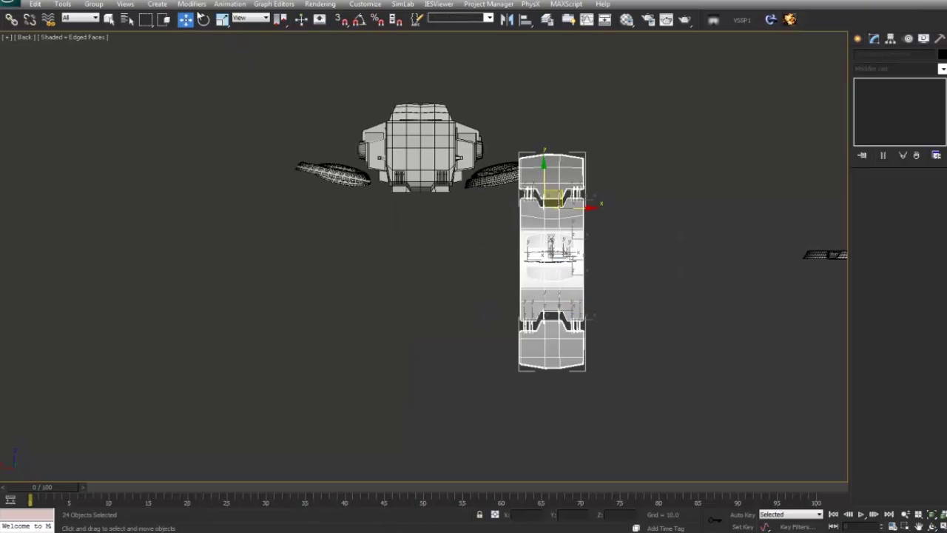
Scale the copied panel assembly down uniformly and position it beside the lower hull in the Back view
{"action": "left_click_drag", "start_coordinate": [538, 180], "coordinate": [568, 326]}
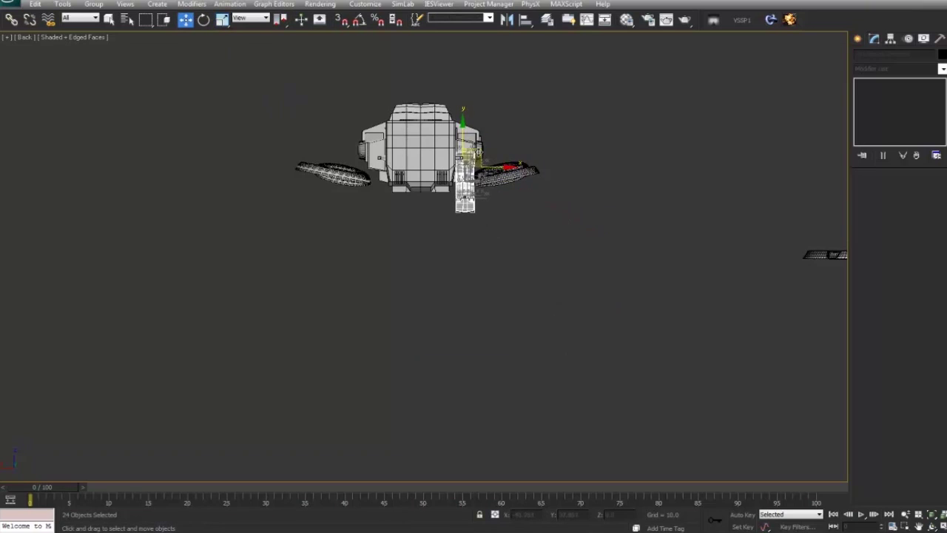
{"action": "key", "text": "z"}
{"action": "scroll", "coordinate": [453, 194], "scroll_direction": "down", "scroll_amount": 3}
{"action": "mouse_move", "coordinate": [450, 205]}
{"action": "left_mouse_down"}
{"action": "mouse_move", "coordinate": [484, 205]}
{"action": "mouse_move", "coordinate": [468, 205]}
{"action": "left_mouse_up"}
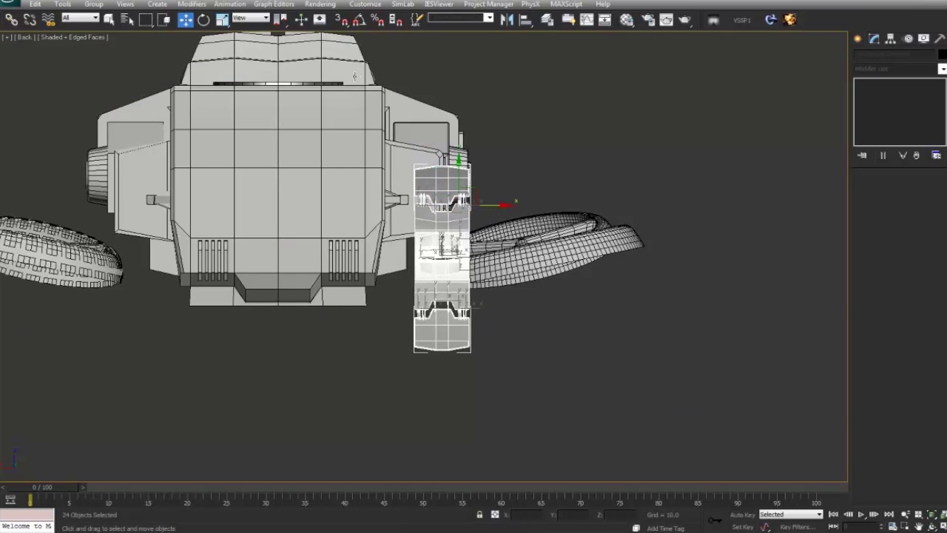
{"action": "left_click_drag", "start_coordinate": [451, 245], "coordinate": [458, 297]}
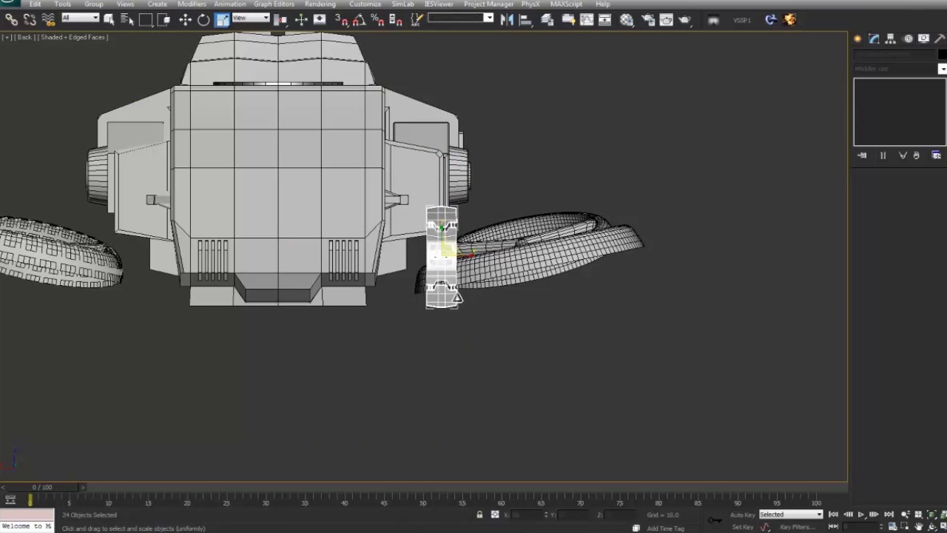
Rotate the copied panel assembly 90 degrees in the Left view so the panel faces outward from the hull's side
{"action": "key", "text": "l"}
{"action": "key", "text": "z"}
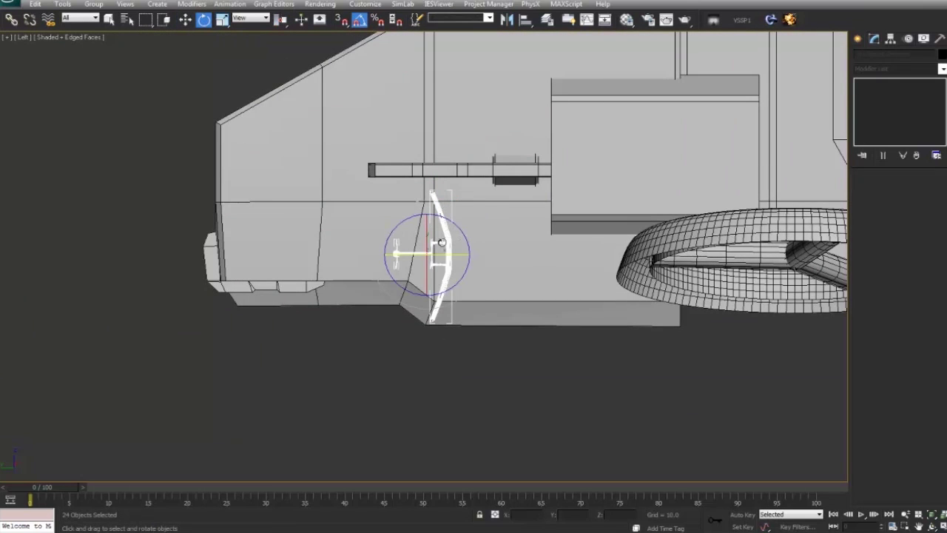
{"action": "left_click_drag", "start_coordinate": [436, 256], "coordinate": [394, 248]}
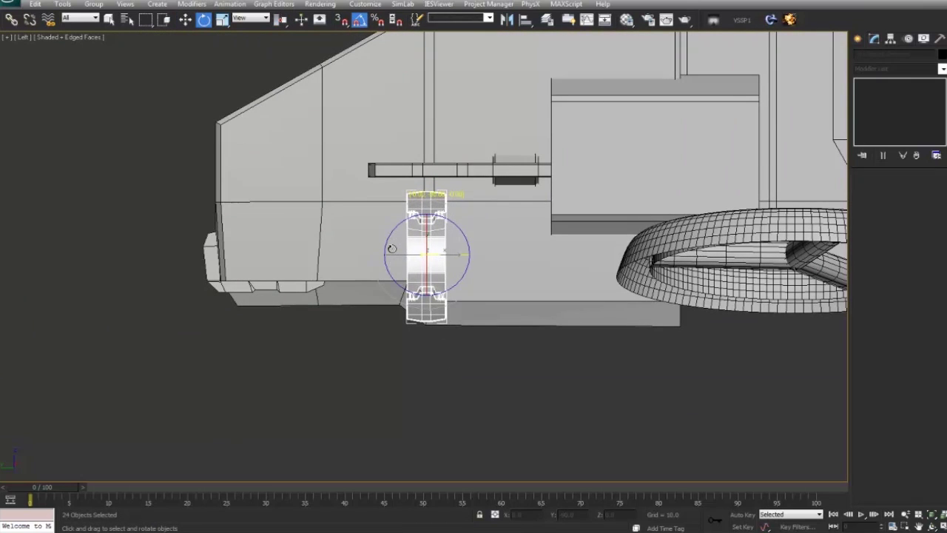
Move the panel assembly forward and lower along the nose, and shift it sideways so its mount nears the hull
{"action": "middle_click_drag", "start_coordinate": [394, 215], "coordinate": [393, 231]}
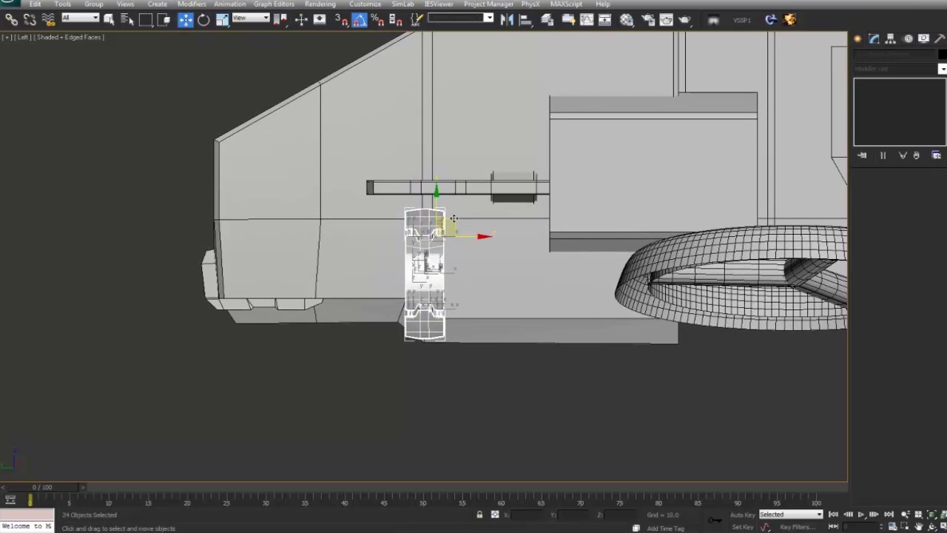
{"action": "left_click_drag", "start_coordinate": [454, 219], "coordinate": [404, 242]}
{"action": "key", "text": "p"}
{"action": "key", "text": "z"}
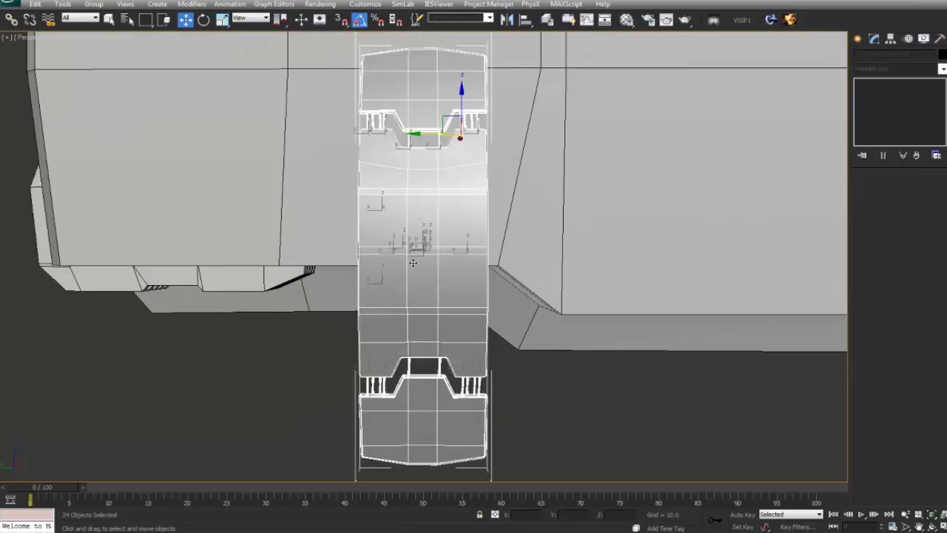
{"action": "scroll", "coordinate": [413, 263], "scroll_direction": "down", "scroll_amount": 5}
{"action": "middle_click_drag", "start_coordinate": [413, 263], "coordinate": [523, 280], "text": "alt"}
{"action": "left_click_drag", "start_coordinate": [408, 203], "coordinate": [311, 184]}
{"action": "middle_click_drag", "start_coordinate": [382, 282], "coordinate": [426, 258], "text": "alt"}
Tilt the panel assembly about 10 degrees in the Back view to follow the hull's slanted lower side
{"action": "key", "text": "l"}
{"action": "key", "text": "z"}
{"action": "key", "text": "k"}
{"action": "key", "text": "z"}
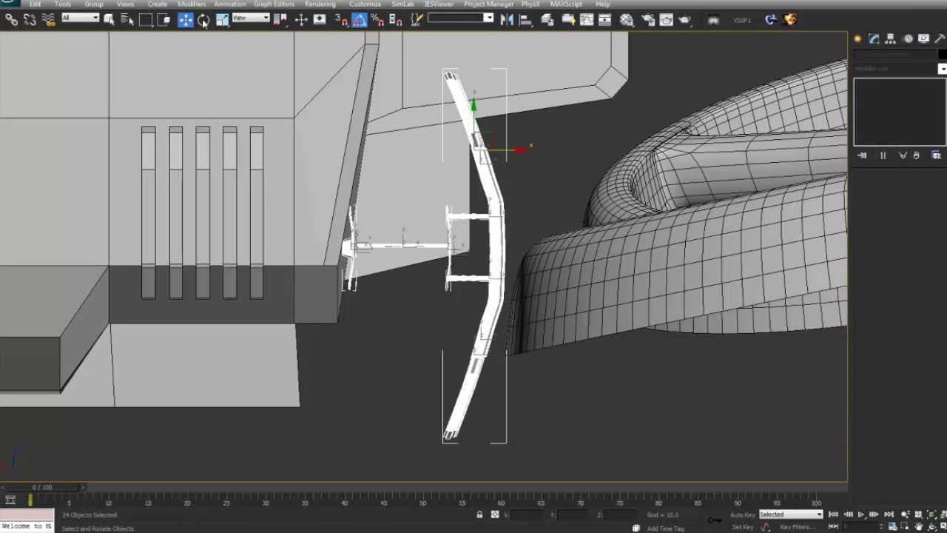
{"action": "left_click_drag", "start_coordinate": [469, 219], "coordinate": [486, 230]}
{"action": "key", "text": "ctrl+z"}
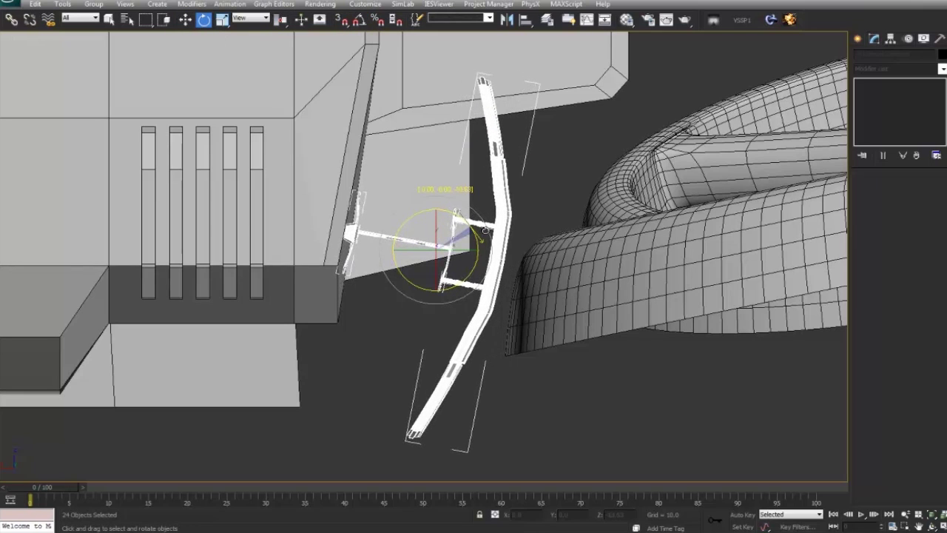
Move the tilted assembly up and inward until its mounting plate meets the slanted hull surface
{"action": "left_click", "coordinate": [185, 20]}
{"action": "scroll", "coordinate": [468, 253], "scroll_direction": "up", "scroll_amount": 8}
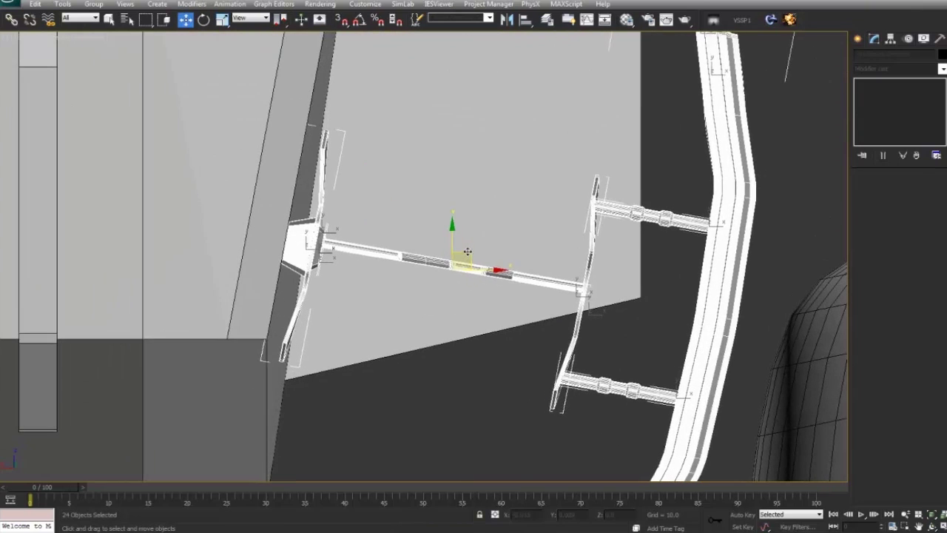
{"action": "left_click_drag", "start_coordinate": [468, 253], "coordinate": [458, 231]}
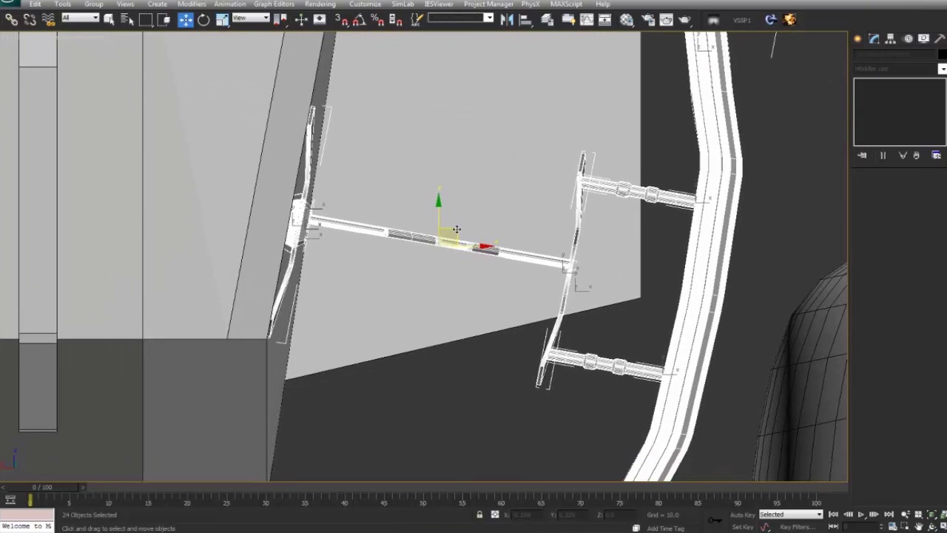
Examine from several angles how the assembly's mounting plate and arms meet the hull, and clear the selection
{"action": "key", "text": "p"}
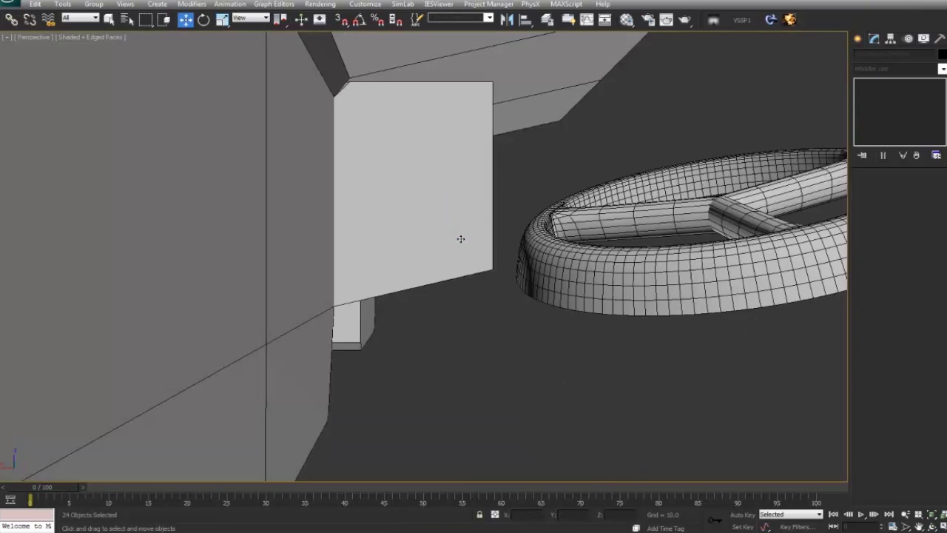
{"action": "scroll", "coordinate": [460, 237], "scroll_direction": "down", "scroll_amount": 5}
{"action": "middle_click_drag", "start_coordinate": [460, 238], "coordinate": [485, 318], "text": "alt"}
{"action": "scroll", "coordinate": [429, 256], "scroll_direction": "up", "scroll_amount": 4}
{"action": "scroll", "coordinate": [484, 319], "scroll_direction": "up", "scroll_amount": 3}
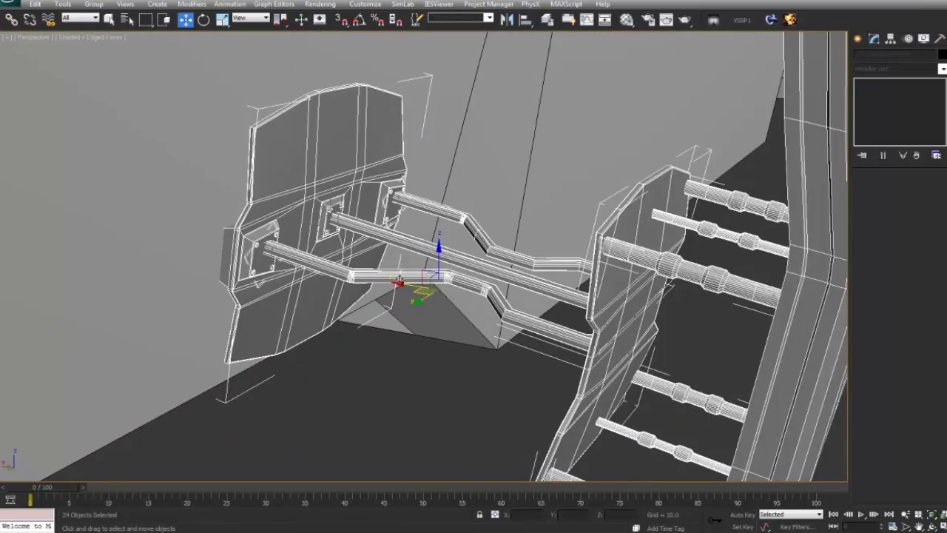
{"action": "middle_click_drag", "start_coordinate": [400, 281], "coordinate": [397, 281], "text": "alt"}
{"action": "scroll", "coordinate": [396, 281], "scroll_direction": "down", "scroll_amount": 4}
{"action": "middle_click_drag", "start_coordinate": [406, 329], "coordinate": [444, 332], "text": "alt"}
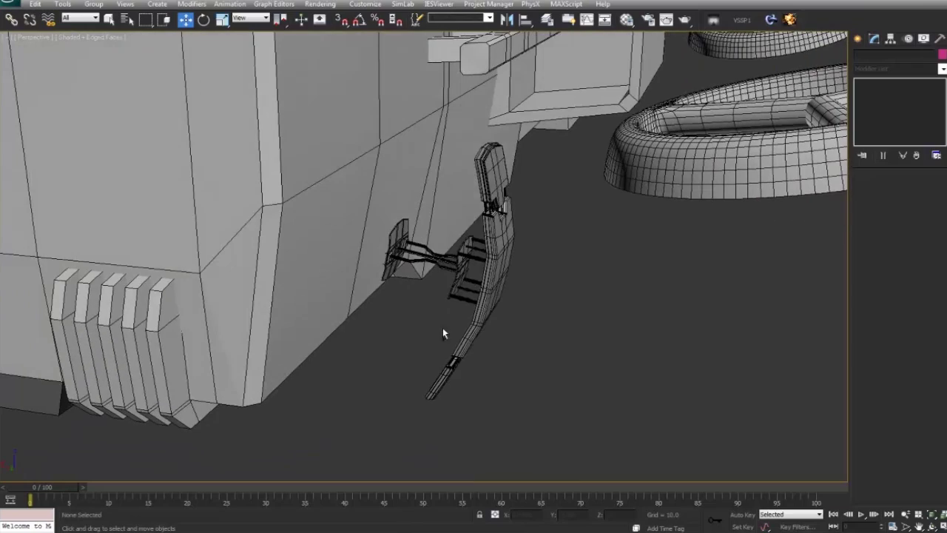
{"action": "left_click", "coordinate": [444, 332]}
Tilt the curved outer panel and its pistons in the side assembly so its lower end swings further toward the hull
{"action": "scroll", "coordinate": [564, 340], "scroll_direction": "down", "scroll_amount": 5}
{"action": "middle_click_drag", "start_coordinate": [564, 340], "coordinate": [571, 296], "text": "alt"}
{"action": "key", "text": "z"}
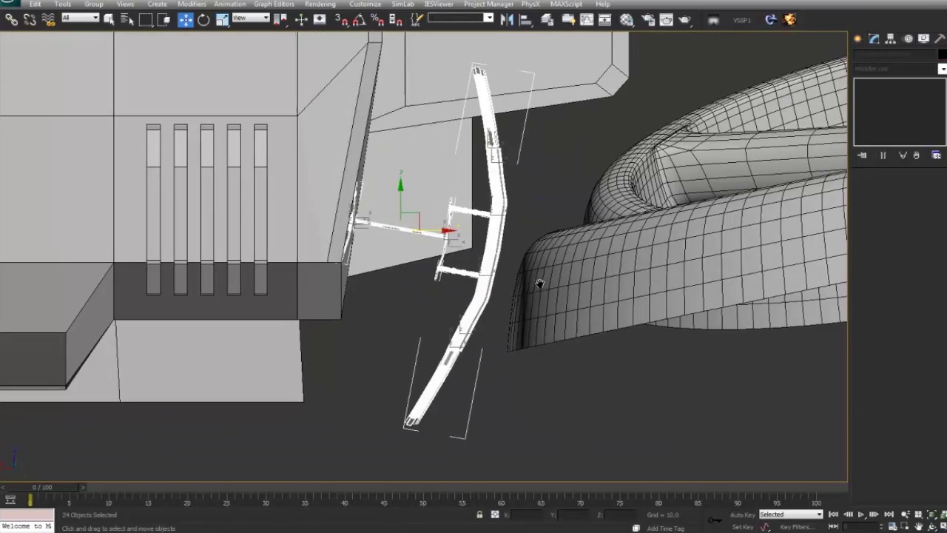
{"action": "left_click", "coordinate": [476, 380]}
{"action": "middle_click_drag", "start_coordinate": [482, 317], "coordinate": [483, 323], "text": "alt"}
{"action": "left_click", "coordinate": [482, 323]}
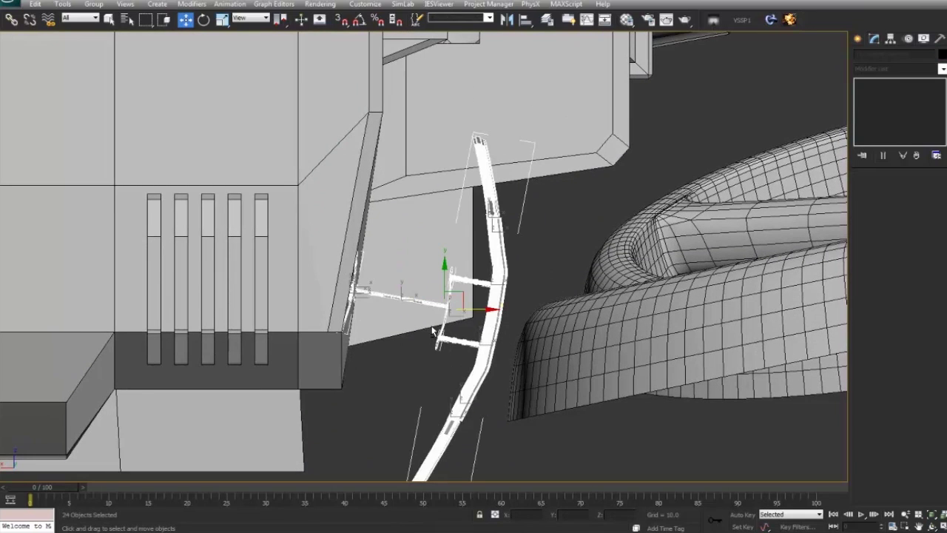
{"action": "left_click", "coordinate": [201, 23]}
{"action": "scroll", "coordinate": [457, 269], "scroll_direction": "down", "scroll_amount": 2}
Move the tilted panel parts until their backing plate meets the outer ends of the mounting arms
{"action": "left_click_drag", "start_coordinate": [489, 272], "coordinate": [496, 275]}
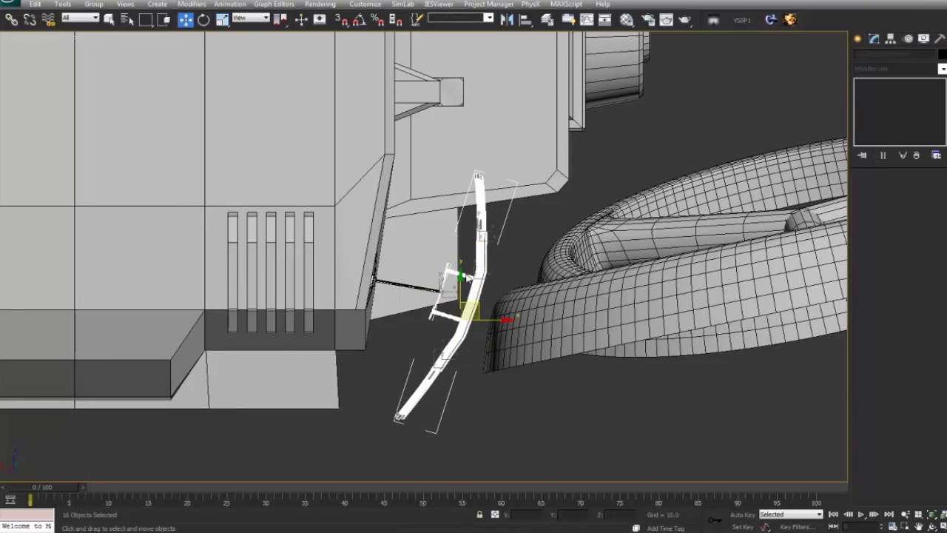
{"action": "scroll", "coordinate": [438, 280], "scroll_direction": "up", "scroll_amount": 8}
{"action": "left_click_drag", "start_coordinate": [505, 352], "coordinate": [520, 357]}
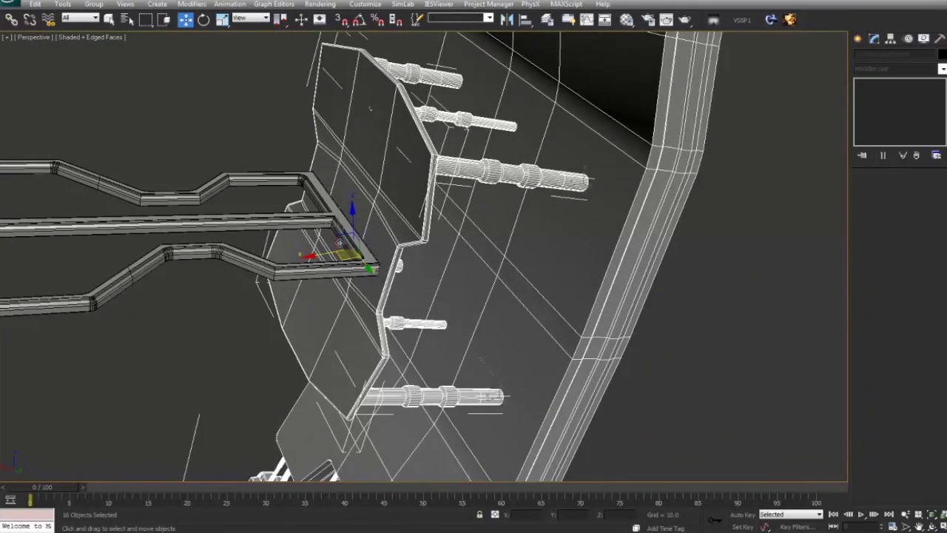
{"action": "left_click_drag", "start_coordinate": [325, 252], "coordinate": [317, 253]}
Try to clone the selected panel parts as copies toward the rear along the hull in the Left view
{"action": "key", "text": "F4"}
{"action": "scroll", "coordinate": [427, 297], "scroll_direction": "down", "scroll_amount": 3}
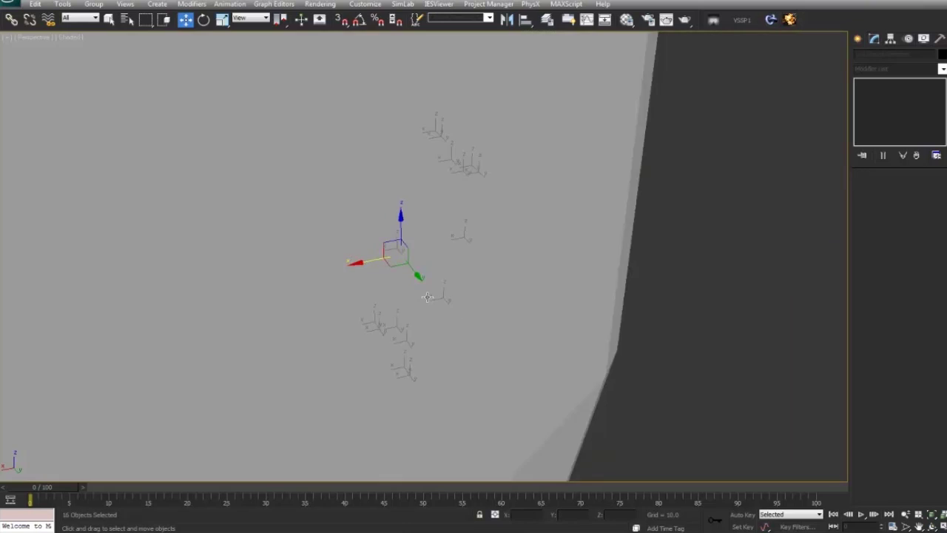
{"action": "middle_click_drag", "start_coordinate": [428, 297], "coordinate": [358, 293], "text": "alt"}
{"action": "scroll", "coordinate": [465, 315], "scroll_direction": "down", "scroll_amount": 6}
{"action": "middle_click_drag", "start_coordinate": [464, 315], "coordinate": [448, 330], "text": "alt"}
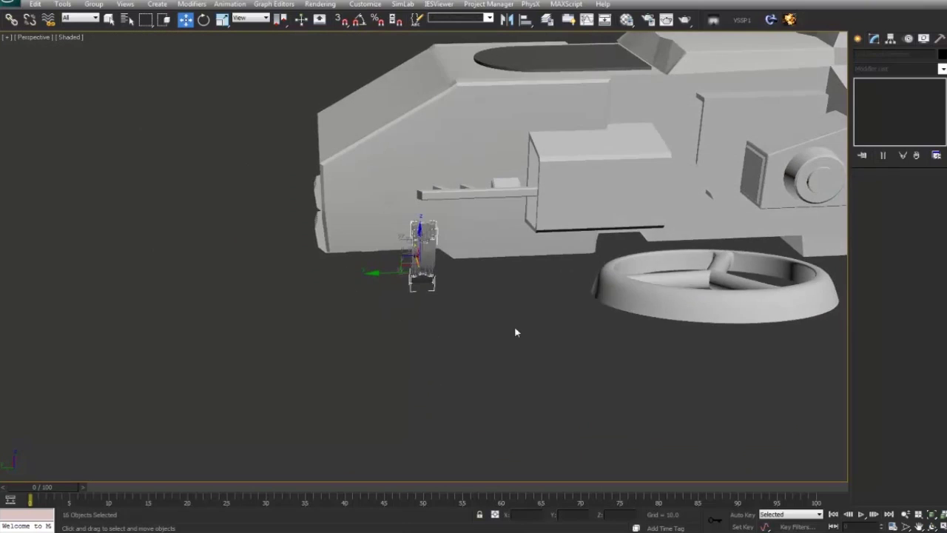
{"action": "key", "text": "l"}
{"action": "scroll", "coordinate": [434, 319], "scroll_direction": "down", "scroll_amount": 5}
{"action": "scroll", "coordinate": [436, 312], "scroll_direction": "up", "scroll_amount": 1}
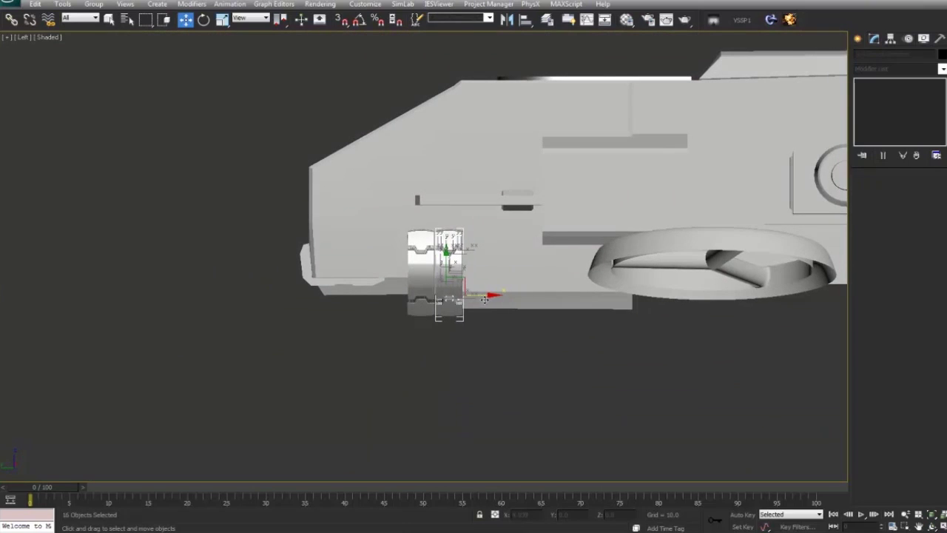
{"action": "left_click_drag", "start_coordinate": [484, 298], "coordinate": [506, 298], "text": "shift"}
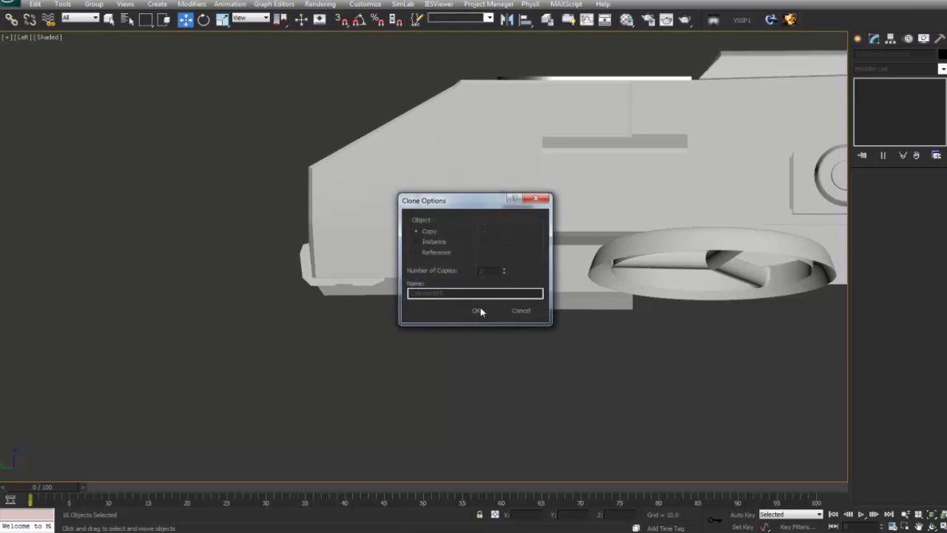
{"action": "left_click", "coordinate": [480, 311]}
{"action": "scroll", "coordinate": [561, 321], "scroll_direction": "up", "scroll_amount": 3}
{"action": "key", "text": "p"}
{"action": "scroll", "coordinate": [518, 333], "scroll_direction": "down", "scroll_amount": 5}
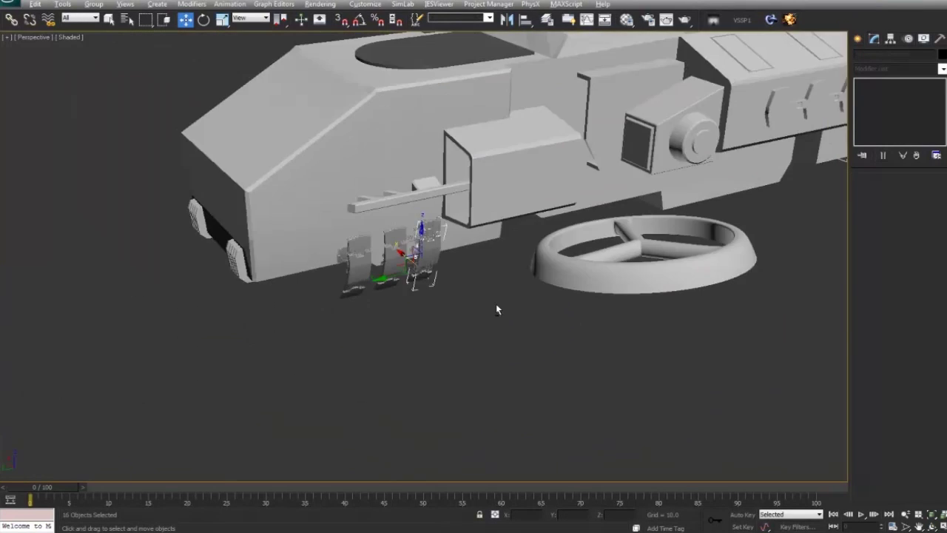
Clear the selection and undo the cloning of the incomplete panel parts
{"action": "left_click", "coordinate": [507, 312]}
{"action": "mouse_move", "coordinate": [497, 309]}
{"action": "middle_mouse_down", "text": "alt"}
{"action": "mouse_move", "coordinate": [509, 312]}
{"action": "mouse_move", "coordinate": [501, 286]}
{"action": "mouse_move", "coordinate": [455, 310]}
{"action": "mouse_move", "coordinate": [436, 302]}
{"action": "mouse_move", "coordinate": [482, 313]}
{"action": "mouse_move", "coordinate": [509, 264]}
{"action": "mouse_move", "coordinate": [515, 291]}
{"action": "mouse_move", "coordinate": [470, 323]}
{"action": "mouse_move", "coordinate": [422, 296]}
{"action": "mouse_move", "coordinate": [412, 311]}
{"action": "mouse_move", "coordinate": [570, 318]}
{"action": "middle_mouse_up", "text": "alt"}
{"action": "key", "text": "ctrl+z"}
{"action": "key", "text": "ctrl+z"}
Add the hull-side mounting plate to the selected arms and curved panel parts
{"action": "scroll", "coordinate": [412, 311], "scroll_direction": "up", "scroll_amount": 4}
{"action": "scroll", "coordinate": [570, 318], "scroll_direction": "up", "scroll_amount": 2}
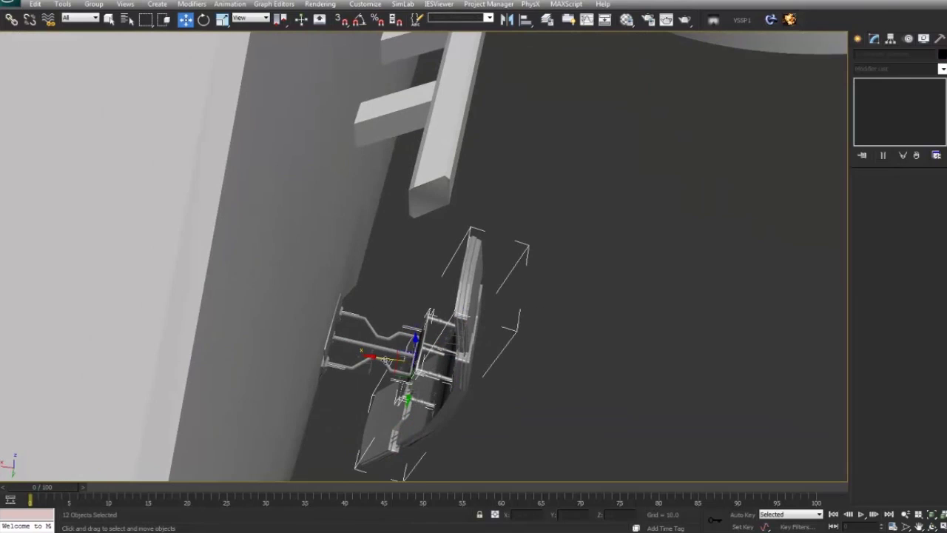
{"action": "middle_click_drag", "start_coordinate": [385, 360], "coordinate": [343, 202], "text": "alt"}
{"action": "key", "text": "F4"}
{"action": "scroll", "coordinate": [355, 210], "scroll_direction": "up", "scroll_amount": 4}
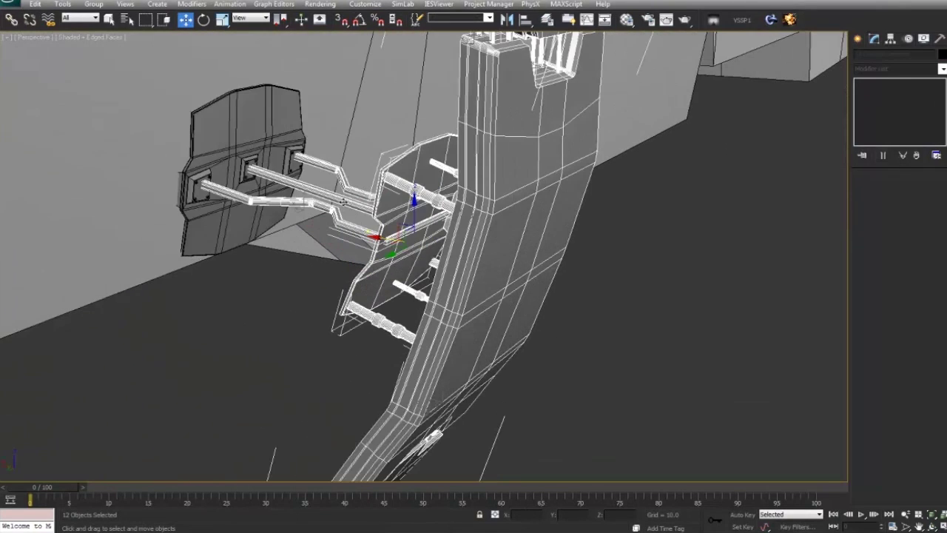
{"action": "left_click", "coordinate": [256, 133], "text": "ctrl"}
{"action": "scroll", "coordinate": [248, 179], "scroll_direction": "up", "scroll_amount": 2}
{"action": "middle_click_drag", "start_coordinate": [222, 244], "coordinate": [405, 377]}
{"action": "scroll", "coordinate": [405, 377], "scroll_direction": "down", "scroll_amount": 4}
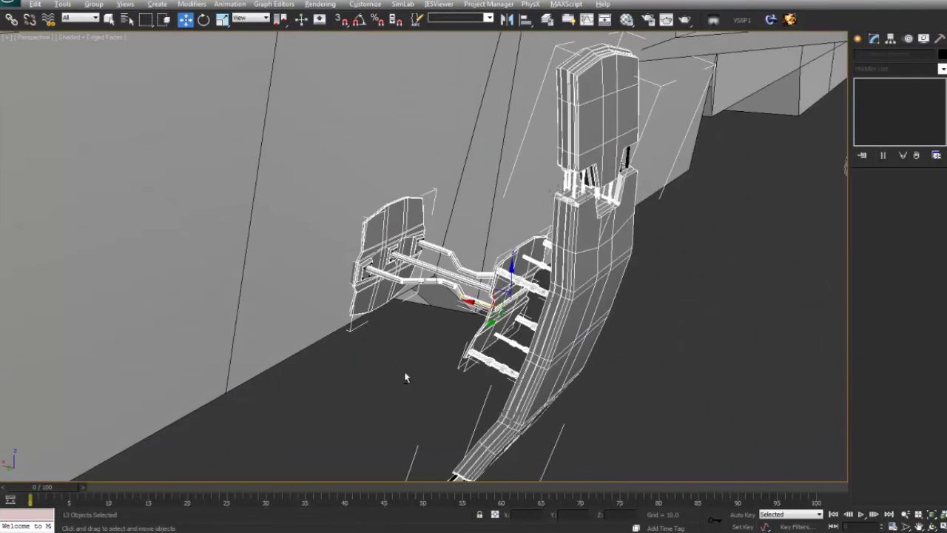
Select the remaining parts of the side panel assembly and combine the whole assembly into one group
{"action": "left_click_drag", "start_coordinate": [397, 373], "coordinate": [394, 296]}
{"action": "left_click_drag", "start_coordinate": [428, 217], "coordinate": [429, 215], "text": "ctrl"}
{"action": "left_click", "coordinate": [281, 238], "text": "alt"}
{"action": "scroll", "coordinate": [281, 238], "scroll_direction": "down", "scroll_amount": 7}
{"action": "middle_click_drag", "start_coordinate": [412, 256], "coordinate": [429, 282], "text": "alt"}
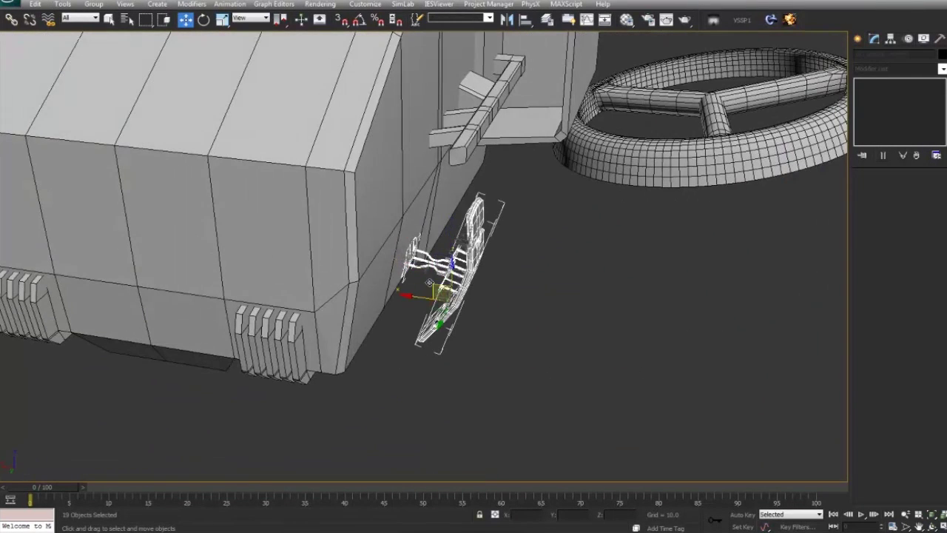
{"action": "middle_click_drag", "start_coordinate": [511, 348], "coordinate": [501, 270], "text": "alt"}
{"action": "middle_click_drag", "start_coordinate": [423, 300], "coordinate": [198, 34], "text": "alt"}
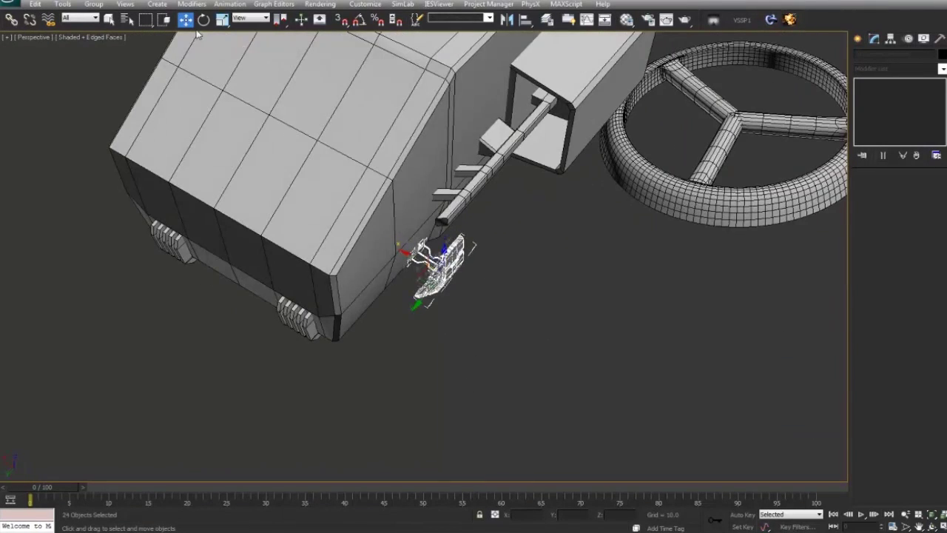
{"action": "left_click", "coordinate": [102, 7]}
{"action": "left_click", "coordinate": [112, 19]}
{"action": "key", "text": "Return"}
Clone the grouped assembly in the Left view as two evenly spaced copies toward the rear along the lower hull
{"action": "key", "text": "l"}
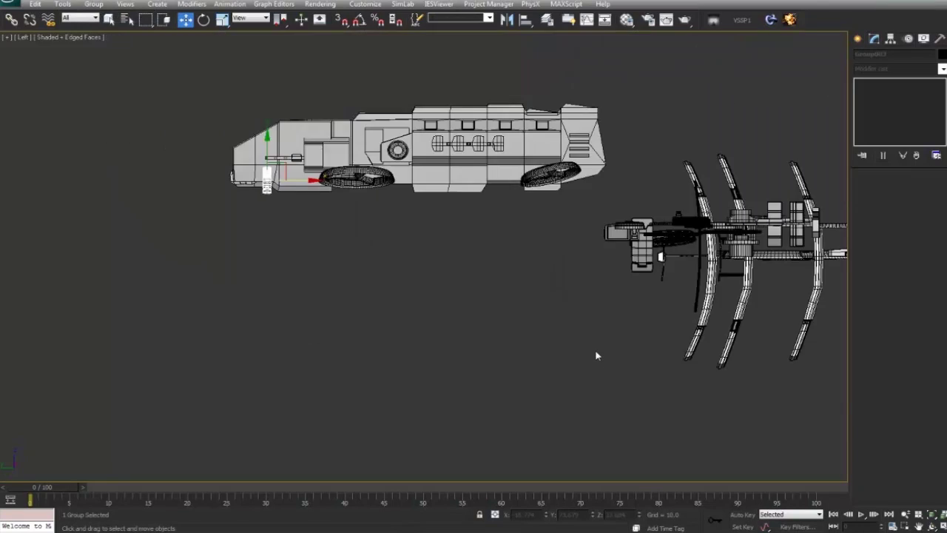
{"action": "key", "text": "z"}
{"action": "scroll", "coordinate": [522, 282], "scroll_direction": "down", "scroll_amount": 3}
{"action": "mouse_move", "coordinate": [436, 273]}
{"action": "left_mouse_down", "text": "shift"}
{"action": "mouse_move", "coordinate": [536, 274]}
{"action": "mouse_move", "coordinate": [442, 252]}
{"action": "mouse_move", "coordinate": [535, 265]}
{"action": "left_mouse_up", "text": "shift"}
{"action": "left_click", "coordinate": [489, 310]}
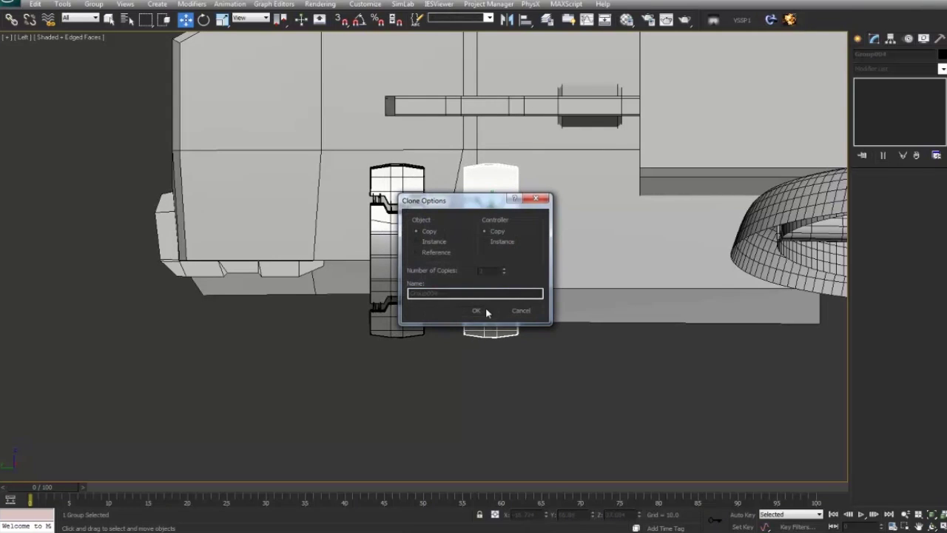
{"action": "left_click", "coordinate": [487, 312]}
{"action": "mouse_move", "coordinate": [586, 327]}
{"action": "middle_mouse_down"}
{"action": "mouse_move", "coordinate": [570, 344]}
{"action": "mouse_move", "coordinate": [583, 374]}
{"action": "middle_mouse_up"}
{"action": "key", "text": "p"}
{"action": "key", "text": "z"}
{"action": "scroll", "coordinate": [583, 374], "scroll_direction": "down", "scroll_amount": 6}
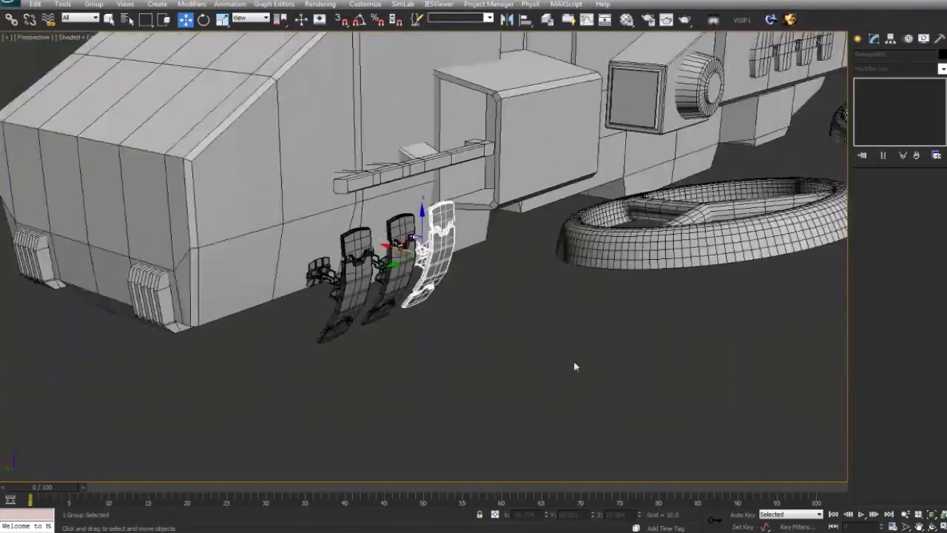
Clear the selection and examine the row of three panel assemblies against the whole airship in plain shaded display
{"action": "scroll", "coordinate": [575, 366], "scroll_direction": "down", "scroll_amount": 5}
{"action": "left_click", "coordinate": [515, 328]}
{"action": "middle_click_drag", "start_coordinate": [515, 328], "coordinate": [533, 361], "text": "alt"}
{"action": "key", "text": "F4"}
{"action": "scroll", "coordinate": [537, 384], "scroll_direction": "down", "scroll_amount": 3}
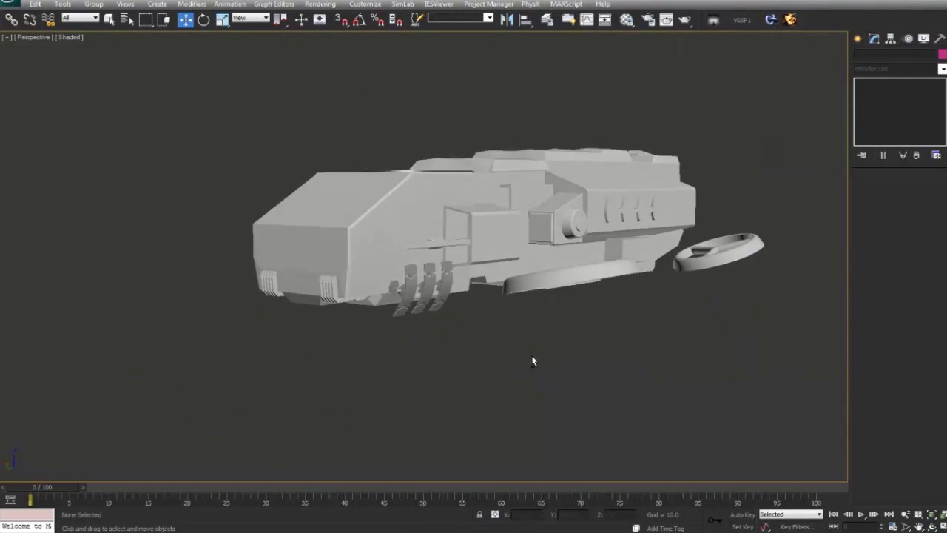
{"action": "scroll", "coordinate": [533, 361], "scroll_direction": "up", "scroll_amount": 4}
{"action": "scroll", "coordinate": [520, 347], "scroll_direction": "down", "scroll_amount": 3}
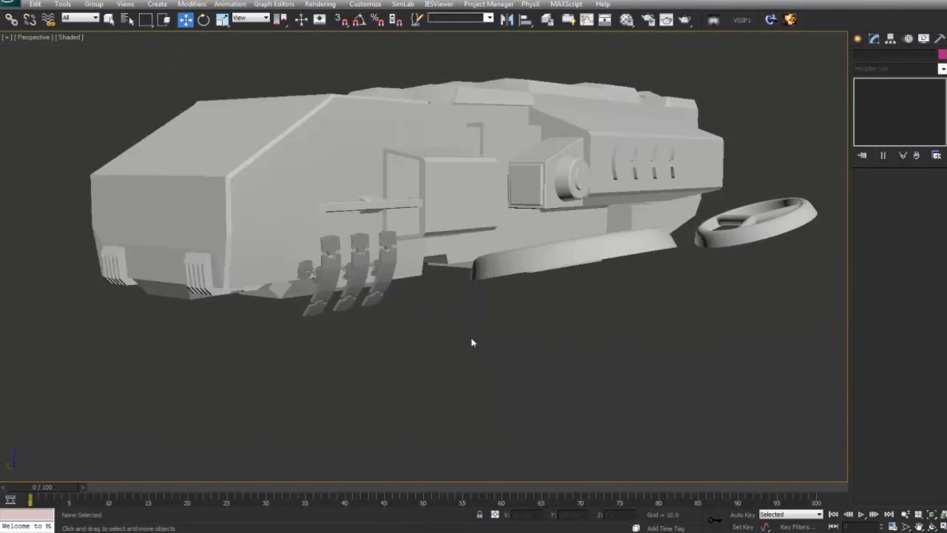
{"action": "middle_click_drag", "start_coordinate": [471, 341], "coordinate": [449, 345], "text": "alt"}
{"action": "scroll", "coordinate": [449, 345], "scroll_direction": "up", "scroll_amount": 5}
Select the open-fronted box on the hull side and examine the matching housing in the concept artwork in the image viewer
{"action": "key", "text": "F4"}
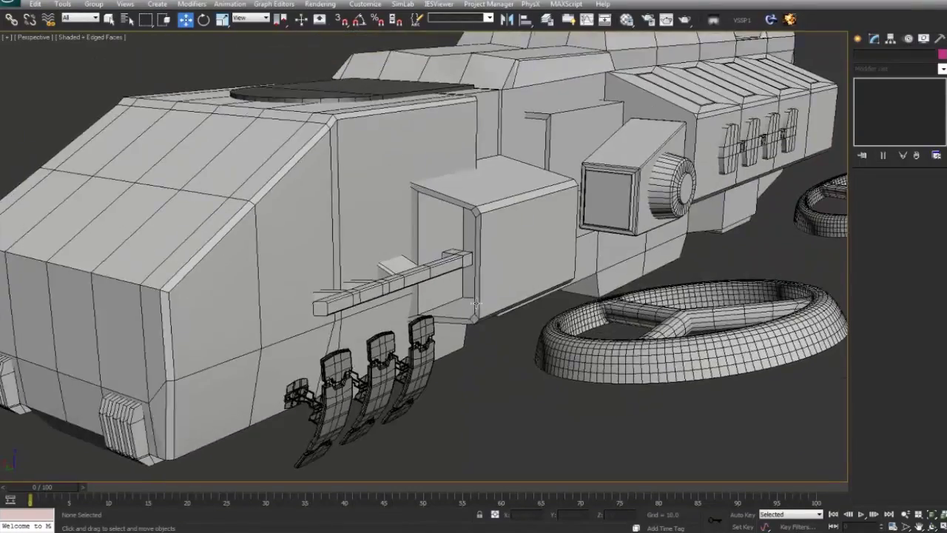
{"action": "scroll", "coordinate": [474, 312], "scroll_direction": "up", "scroll_amount": 4}
{"action": "middle_click_drag", "start_coordinate": [474, 313], "coordinate": [465, 206], "text": "alt"}
{"action": "left_click", "coordinate": [515, 211]}
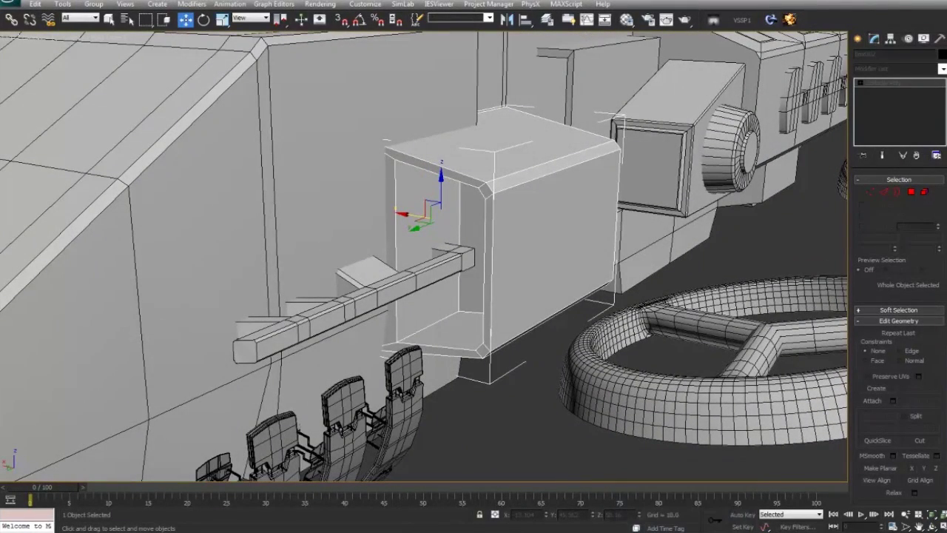
{"action": "left_click", "coordinate": [648, 531]}
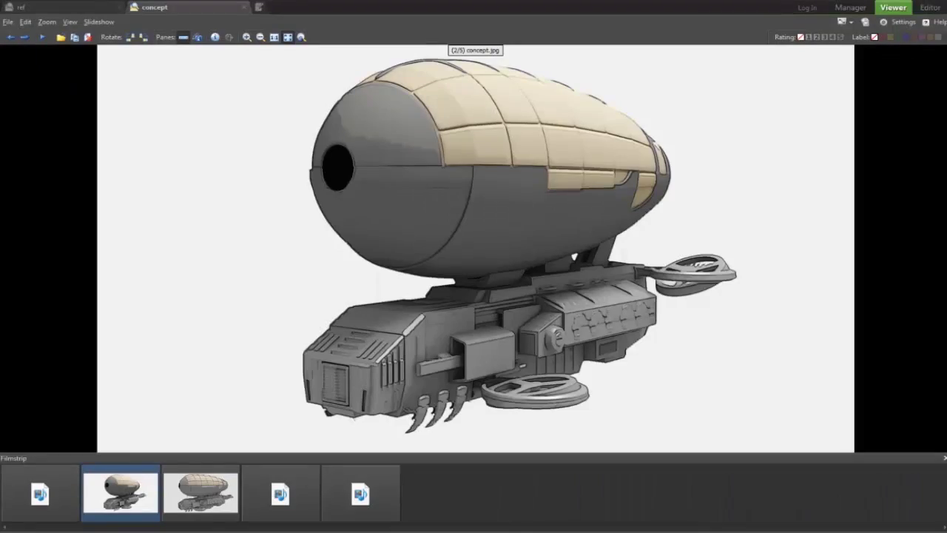
{"action": "scroll", "coordinate": [470, 350], "scroll_direction": "up", "scroll_amount": 3}
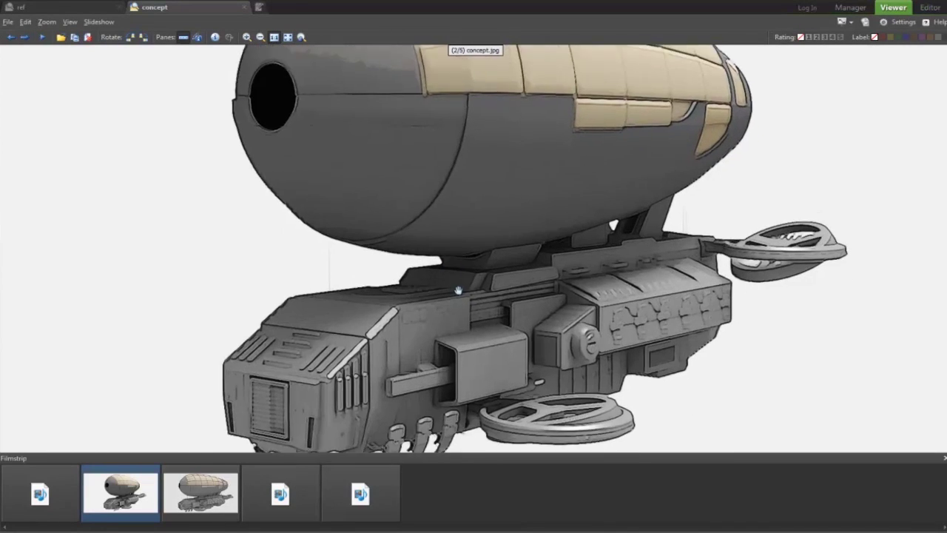
{"action": "scroll", "coordinate": [438, 298], "scroll_direction": "down", "scroll_amount": 3}
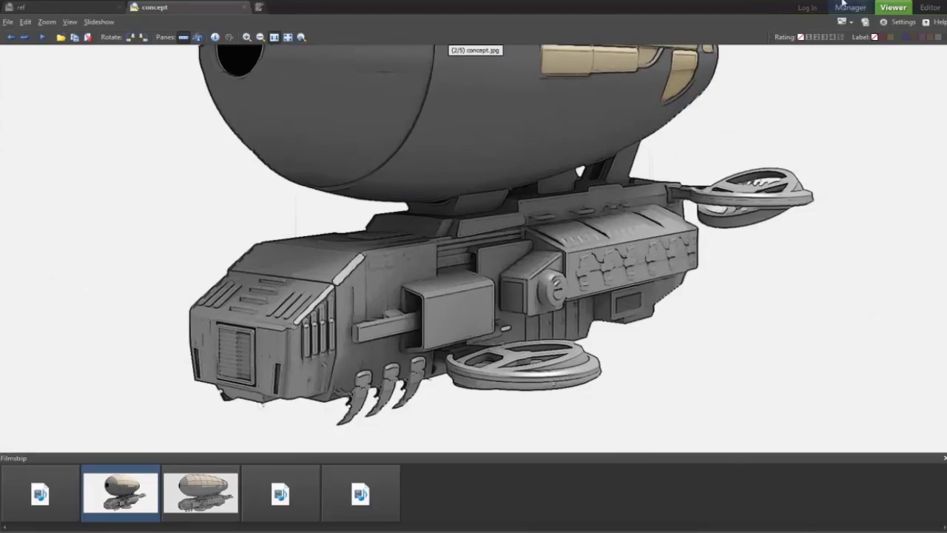
Return to 3ds Max and isolate the selected open-fronted box
{"action": "left_click", "coordinate": [648, 531]}
{"action": "middle_click_drag", "start_coordinate": [512, 194], "coordinate": [704, 233], "text": "alt"}
{"action": "scroll", "coordinate": [474, 231], "scroll_direction": "down", "scroll_amount": 3}
{"action": "right_click", "coordinate": [465, 226]}
{"action": "left_click", "coordinate": [500, 145]}
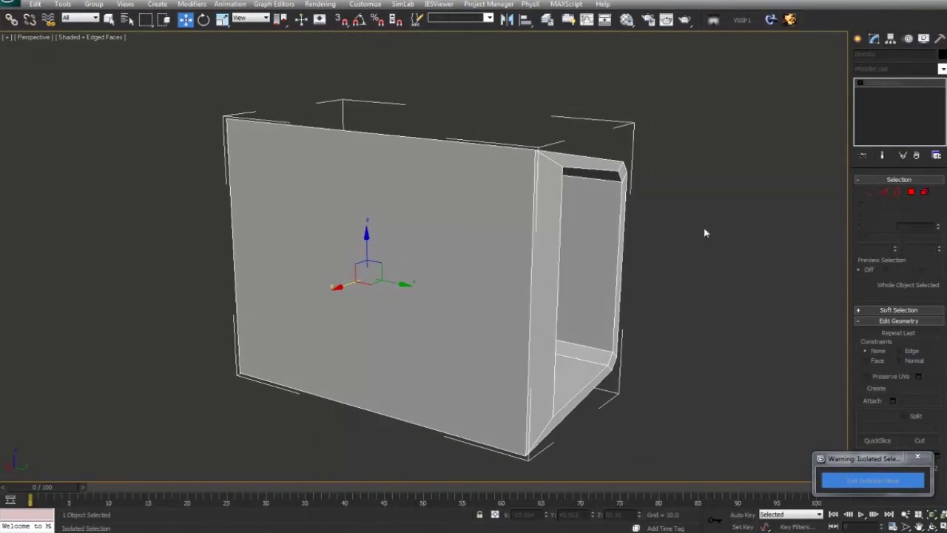
Try to inset five large outer faces of the box together by 0.62 in polygon mode
{"action": "left_click", "coordinate": [910, 193]}
{"action": "middle_click_drag", "start_coordinate": [478, 277], "coordinate": [412, 211], "text": "alt"}
{"action": "left_click", "coordinate": [503, 286], "text": "ctrl"}
{"action": "mouse_move", "coordinate": [503, 286]}
{"action": "middle_mouse_down", "text": "alt"}
{"action": "mouse_move", "coordinate": [455, 329]}
{"action": "mouse_move", "coordinate": [508, 298]}
{"action": "middle_mouse_up", "text": "alt"}
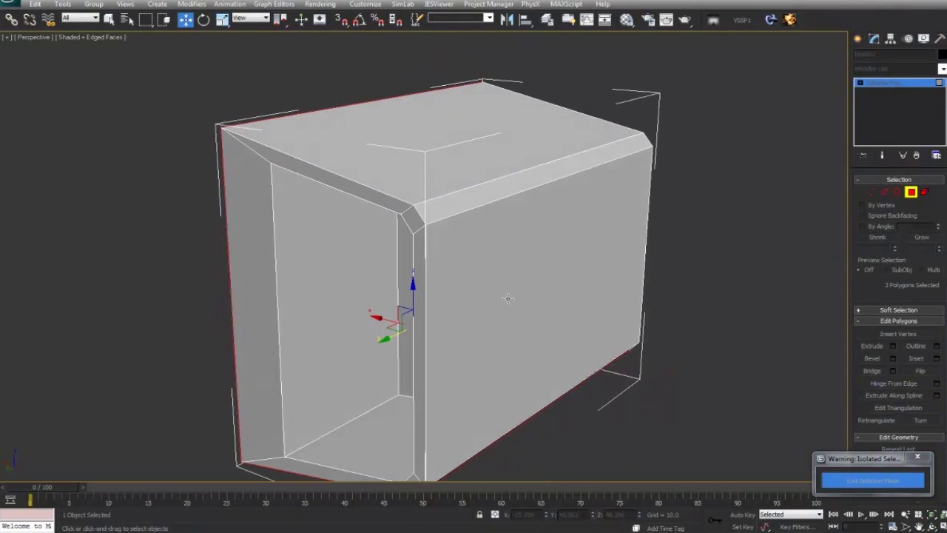
{"action": "left_click", "coordinate": [507, 296], "text": "ctrl"}
{"action": "left_click", "coordinate": [439, 148], "text": "ctrl"}
{"action": "middle_click_drag", "start_coordinate": [439, 148], "coordinate": [389, 222], "text": "alt"}
{"action": "left_click", "coordinate": [527, 274], "text": "ctrl"}
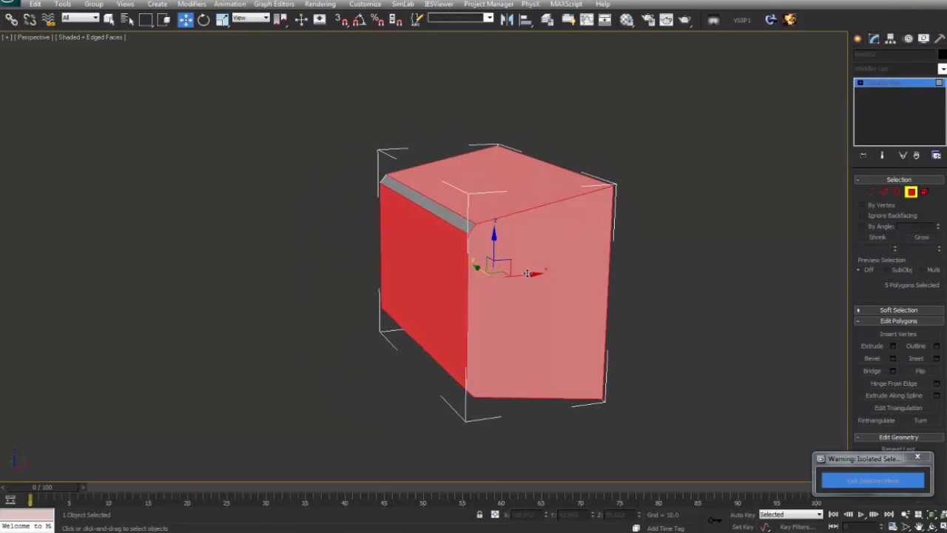
{"action": "left_click", "coordinate": [937, 359]}
{"action": "middle_click_drag", "start_coordinate": [520, 277], "coordinate": [672, 284], "text": "alt"}
{"action": "scroll", "coordinate": [500, 294], "scroll_direction": "up", "scroll_amount": 4}
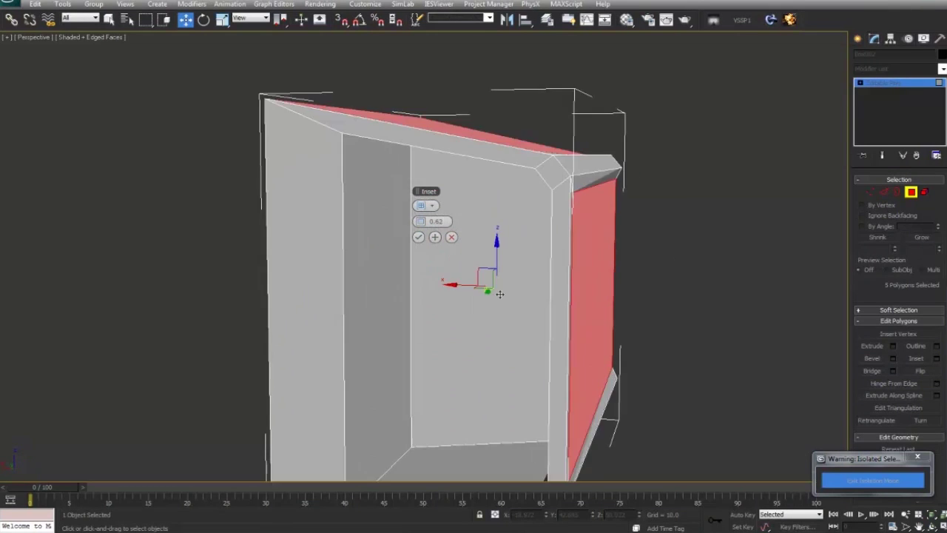
{"action": "middle_click_drag", "start_coordinate": [499, 294], "coordinate": [386, 267], "text": "alt"}
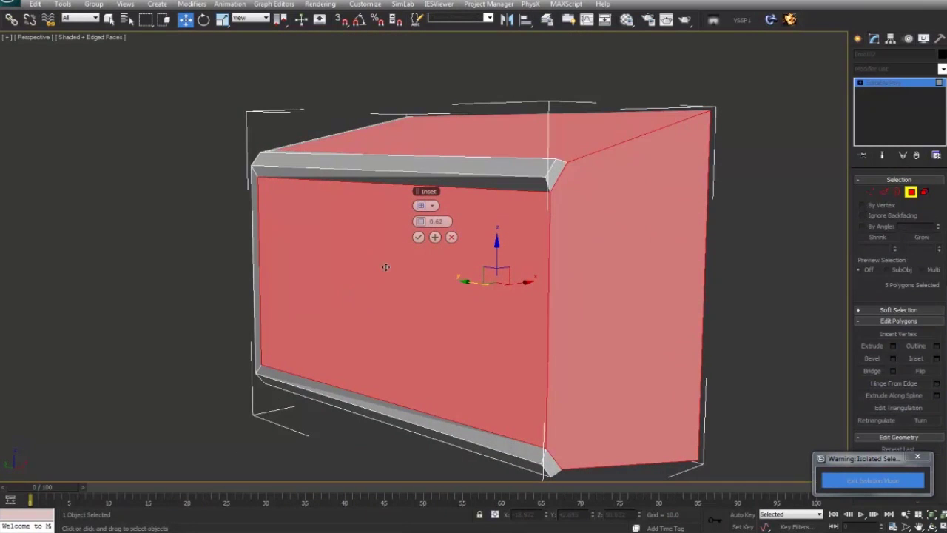
{"action": "left_click", "coordinate": [451, 238]}
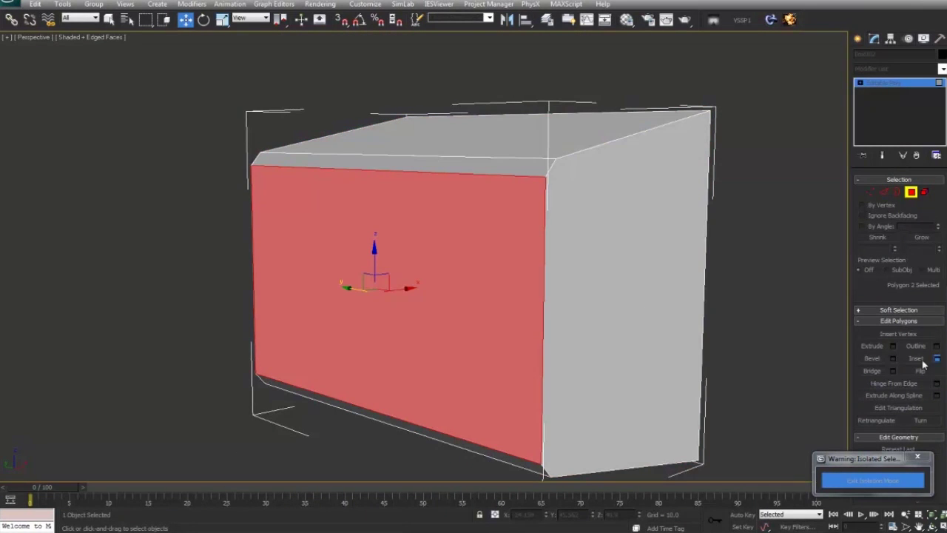
Inset the box's long outward-facing side polygon by 1
{"action": "left_click", "coordinate": [937, 359]}
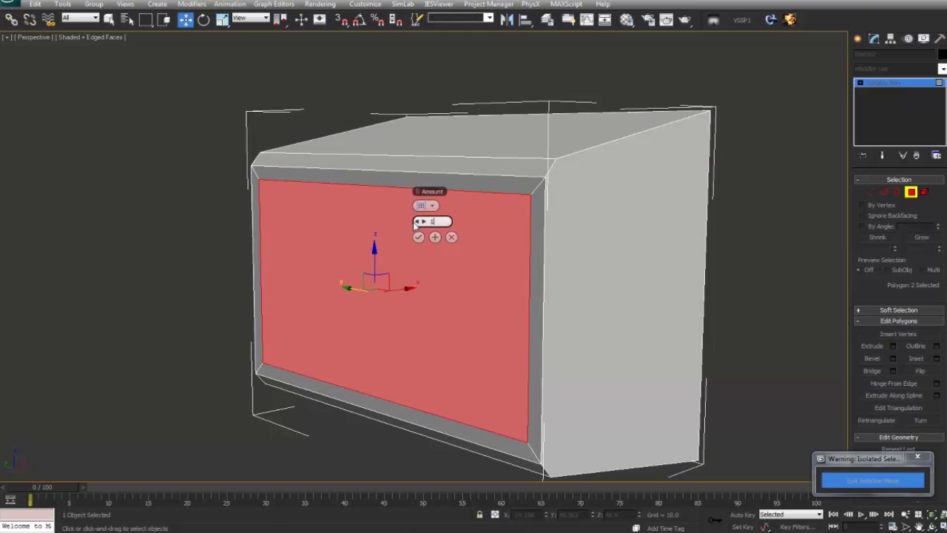
{"action": "type", "text": "1"}
{"action": "key", "text": "Return"}
{"action": "left_click", "coordinate": [418, 239]}
Inset the box's opposite, hull-facing side polygon by 1
{"action": "middle_click_drag", "start_coordinate": [417, 243], "coordinate": [662, 255], "text": "alt"}
{"action": "left_click", "coordinate": [481, 274]}
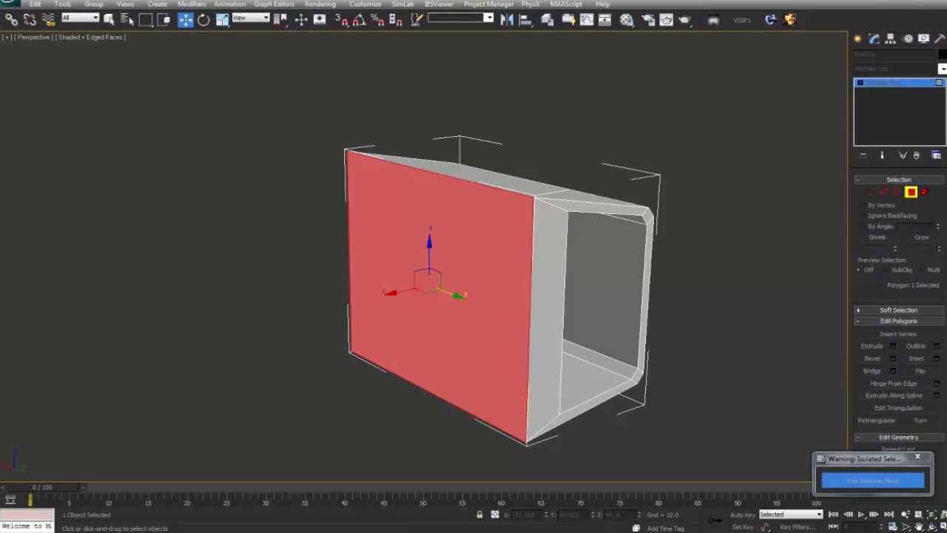
{"action": "left_click", "coordinate": [938, 359]}
{"action": "left_click", "coordinate": [418, 237]}
Inset the closed rear end polygon of the box by 1
{"action": "middle_click_drag", "start_coordinate": [418, 238], "coordinate": [376, 290], "text": "alt"}
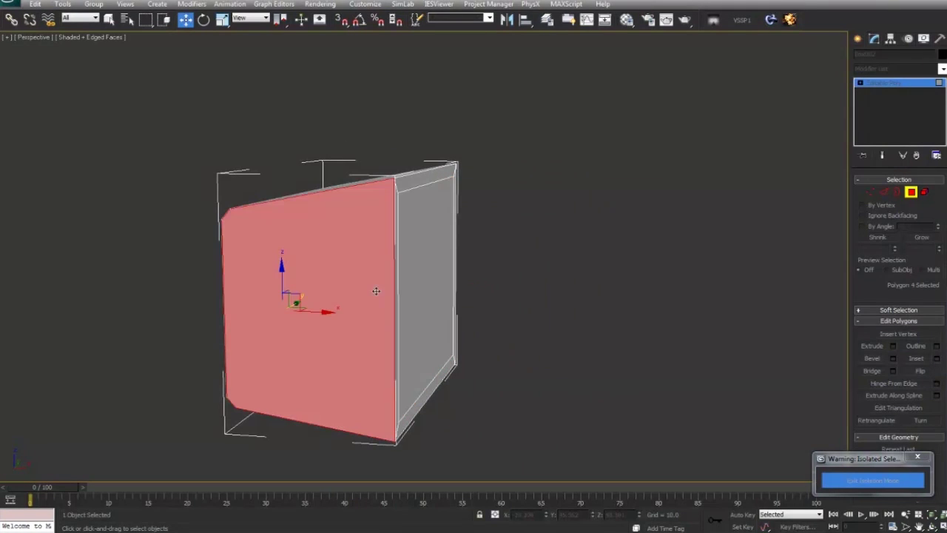
{"action": "left_click", "coordinate": [937, 358]}
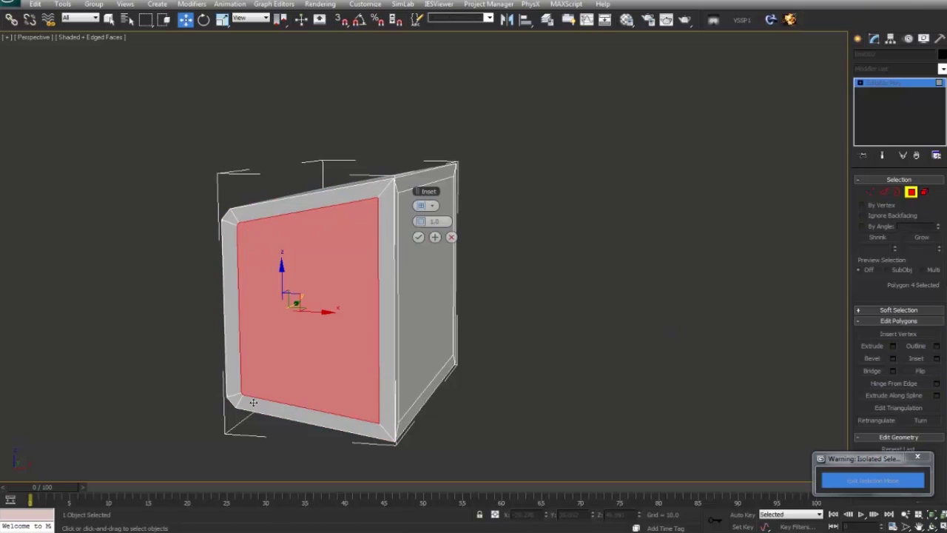
{"action": "left_click", "coordinate": [418, 238]}
{"action": "middle_click_drag", "start_coordinate": [419, 238], "coordinate": [552, 259], "text": "alt"}
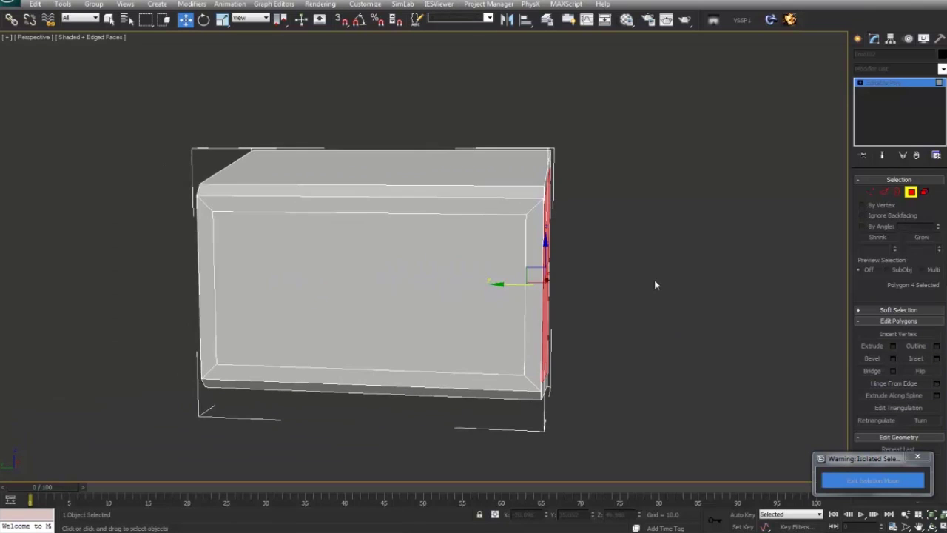
Select the four border edges of the box's long, hull-facing side in edge mode
{"action": "left_click", "coordinate": [654, 279]}
{"action": "middle_click_drag", "start_coordinate": [654, 279], "coordinate": [539, 286], "text": "alt"}
{"action": "key", "text": "alt+Tab"}
{"action": "key", "text": "alt+Tab"}
{"action": "left_click", "coordinate": [884, 193]}
{"action": "left_click", "coordinate": [701, 277]}
{"action": "scroll", "coordinate": [552, 278], "scroll_direction": "up", "scroll_amount": 4}
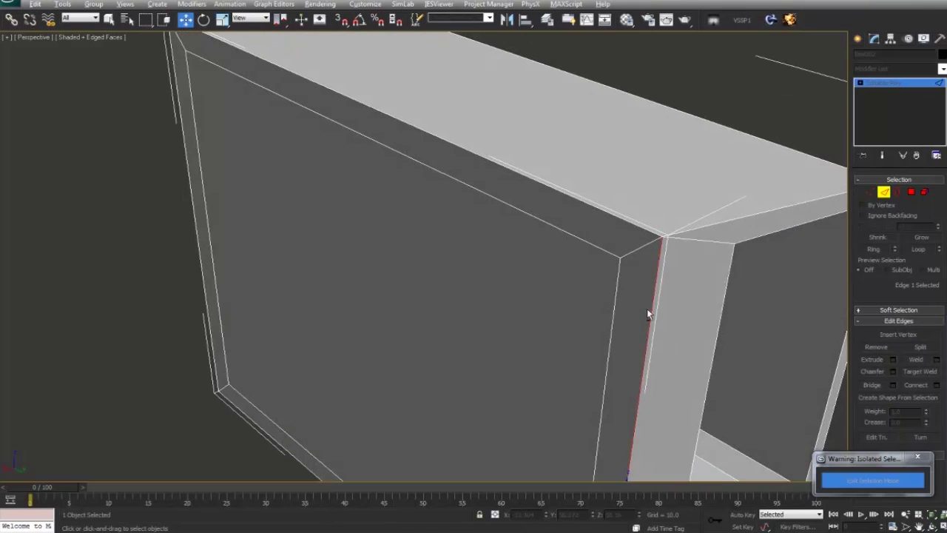
{"action": "middle_click_drag", "start_coordinate": [647, 309], "coordinate": [670, 282], "text": "alt"}
{"action": "scroll", "coordinate": [668, 268], "scroll_direction": "down", "scroll_amount": 5}
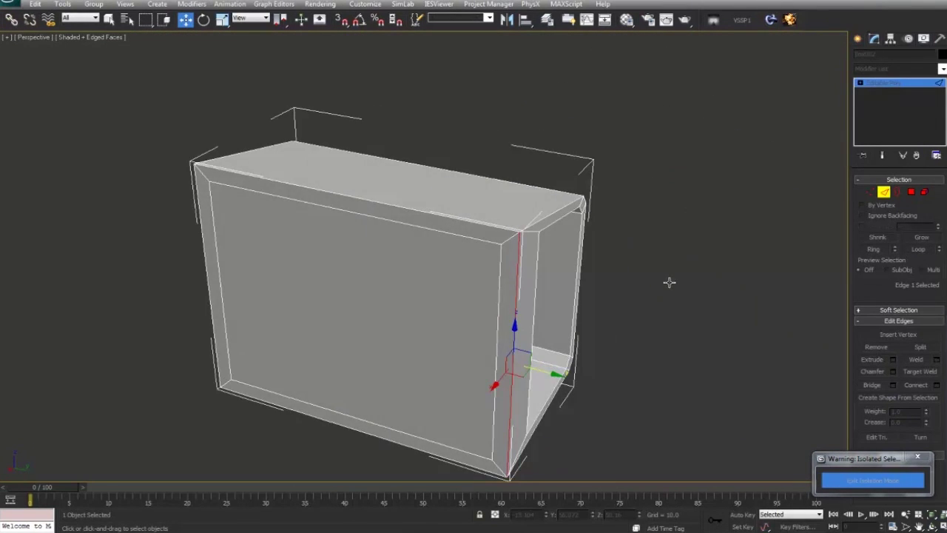
{"action": "scroll", "coordinate": [614, 287], "scroll_direction": "up", "scroll_amount": 5}
{"action": "key", "text": "z"}
{"action": "scroll", "coordinate": [424, 258], "scroll_direction": "down", "scroll_amount": 2}
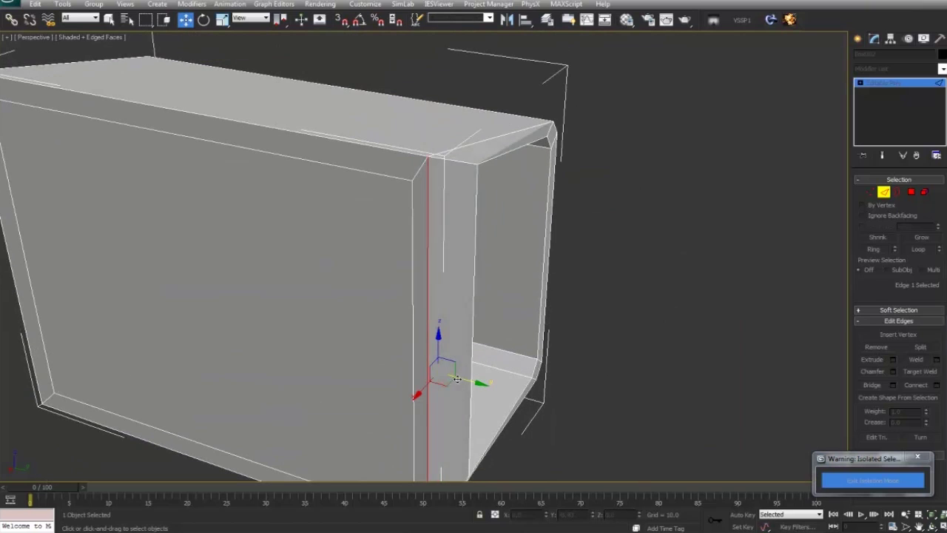
{"action": "left_click", "coordinate": [426, 157], "text": "ctrl"}
{"action": "scroll", "coordinate": [281, 259], "scroll_direction": "down", "scroll_amount": 3}
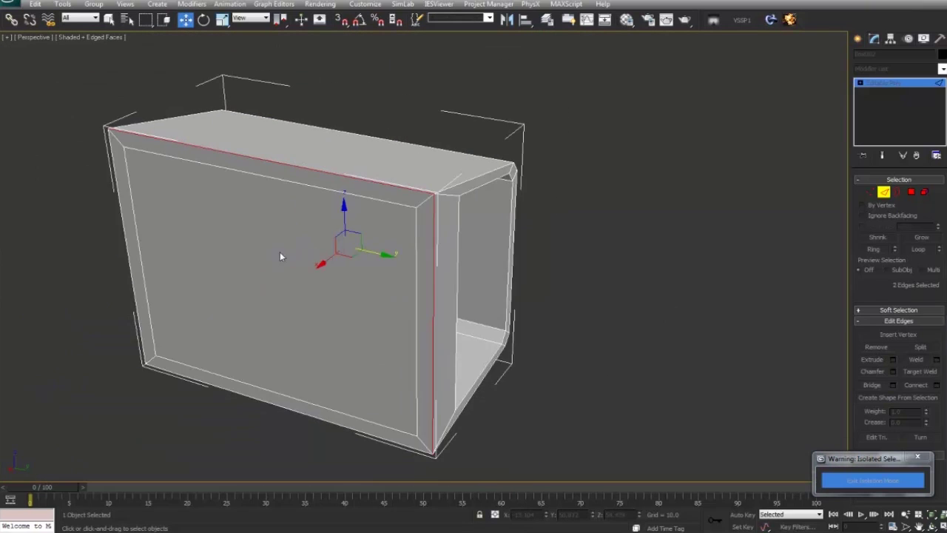
{"action": "middle_click_drag", "start_coordinate": [281, 258], "coordinate": [301, 203], "text": "alt"}
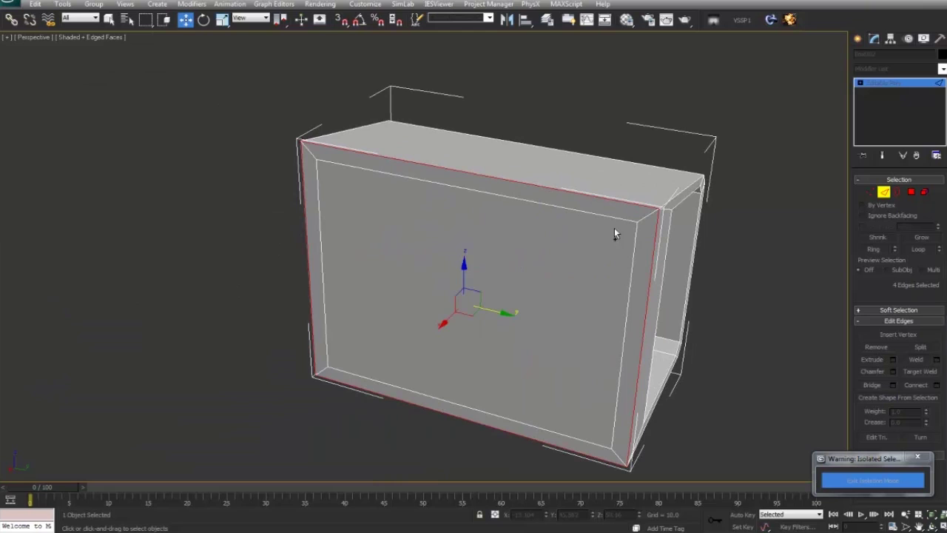
{"action": "middle_click_drag", "start_coordinate": [614, 229], "coordinate": [582, 190], "text": "alt"}
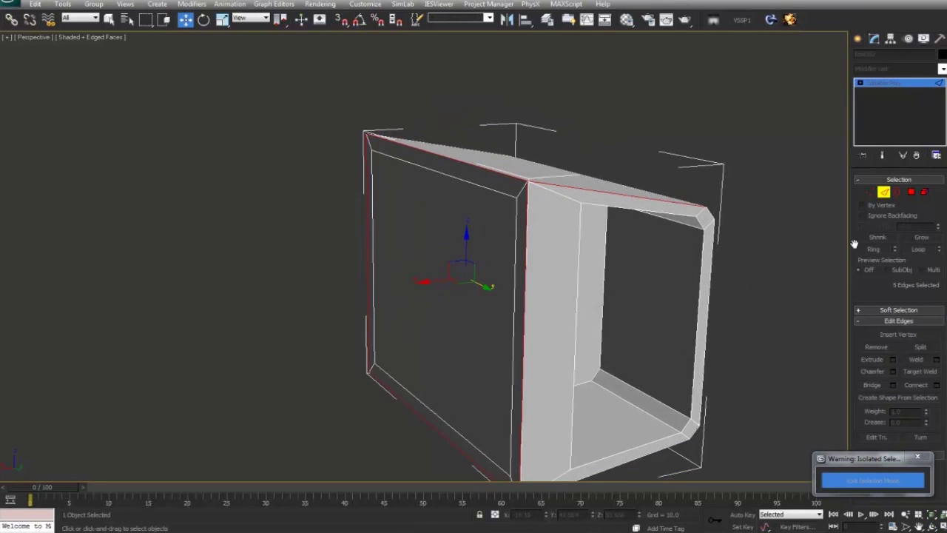
Add the outline edges of the open front end and the closed rear end to the edge selection, including the short bevelled corners
{"action": "middle_click_drag", "start_coordinate": [820, 276], "coordinate": [442, 311], "text": "alt"}
{"action": "left_click", "coordinate": [434, 290], "text": "ctrl"}
{"action": "middle_click_drag", "start_coordinate": [503, 262], "coordinate": [613, 352], "text": "alt"}
{"action": "scroll", "coordinate": [520, 330], "scroll_direction": "up", "scroll_amount": 3}
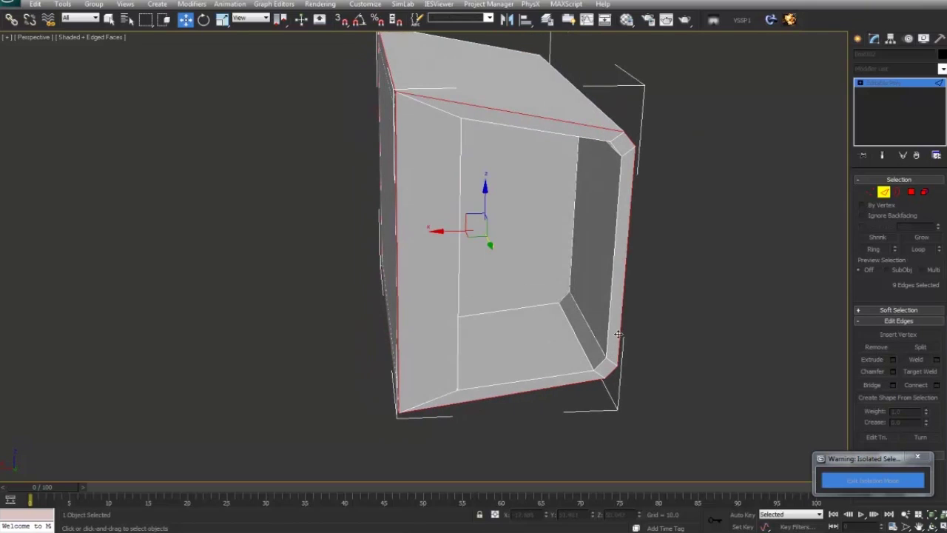
{"action": "middle_click_drag", "start_coordinate": [785, 281], "coordinate": [556, 320], "text": "alt"}
{"action": "left_click", "coordinate": [657, 201], "text": "ctrl"}
{"action": "left_click", "coordinate": [579, 321], "text": "ctrl"}
{"action": "left_click", "coordinate": [564, 253], "text": "ctrl"}
{"action": "middle_click_drag", "start_coordinate": [564, 253], "coordinate": [613, 290], "text": "alt"}
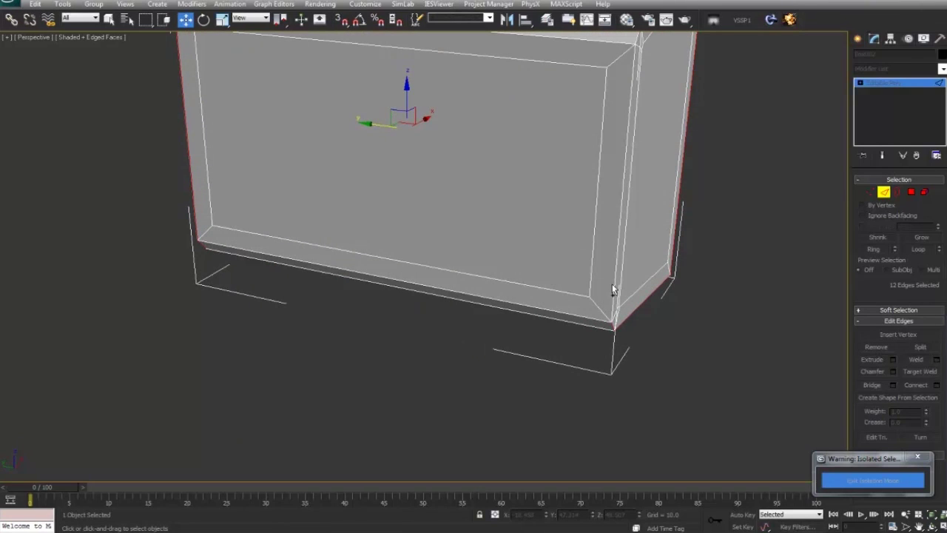
{"action": "middle_click_drag", "start_coordinate": [622, 247], "coordinate": [577, 300], "text": "alt"}
Chamfer the selected outline edges by 0.03 and check the box shaded without edges
{"action": "left_click", "coordinate": [893, 370]}
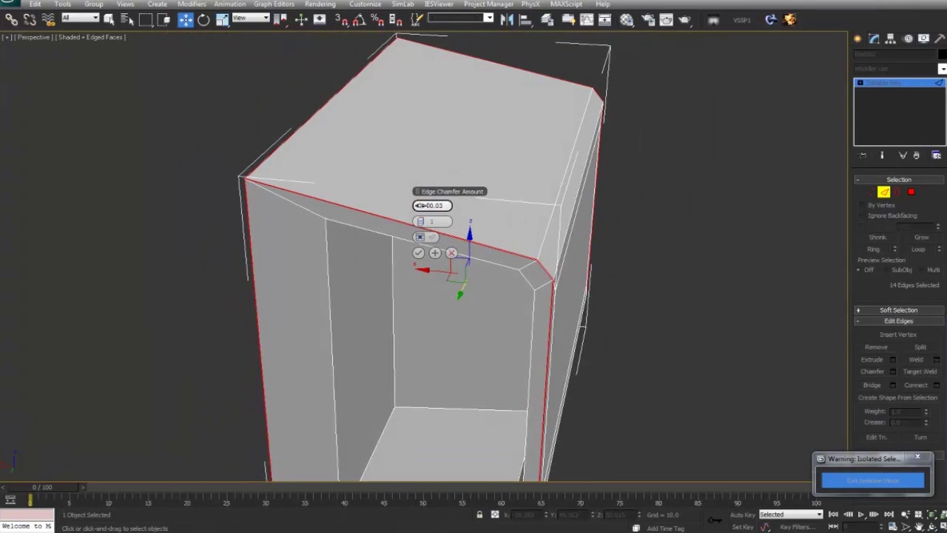
{"action": "left_click", "coordinate": [886, 194]}
{"action": "left_click", "coordinate": [646, 249]}
{"action": "key", "text": "F4"}
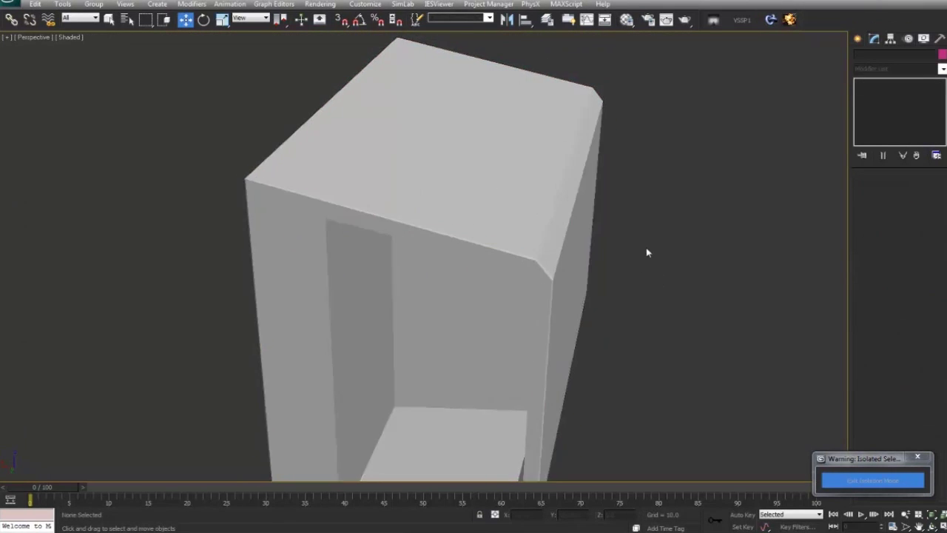
{"action": "scroll", "coordinate": [646, 249], "scroll_direction": "down", "scroll_amount": 3}
{"action": "middle_click_drag", "start_coordinate": [646, 249], "coordinate": [591, 229], "text": "alt"}
{"action": "left_click", "coordinate": [476, 222]}
{"action": "key", "text": "F4"}
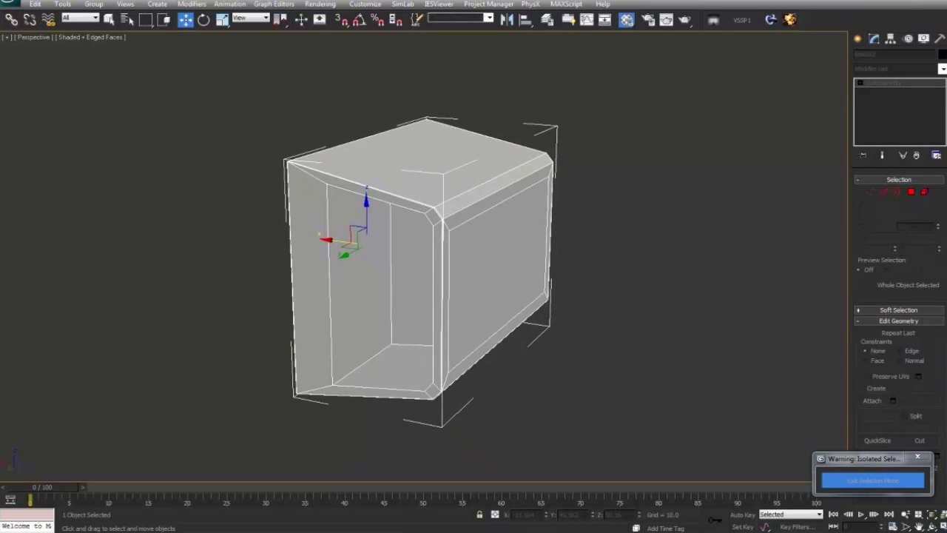
Assign the dark glossy 04 - Default material to the box and check its shading
{"action": "key", "text": "m"}
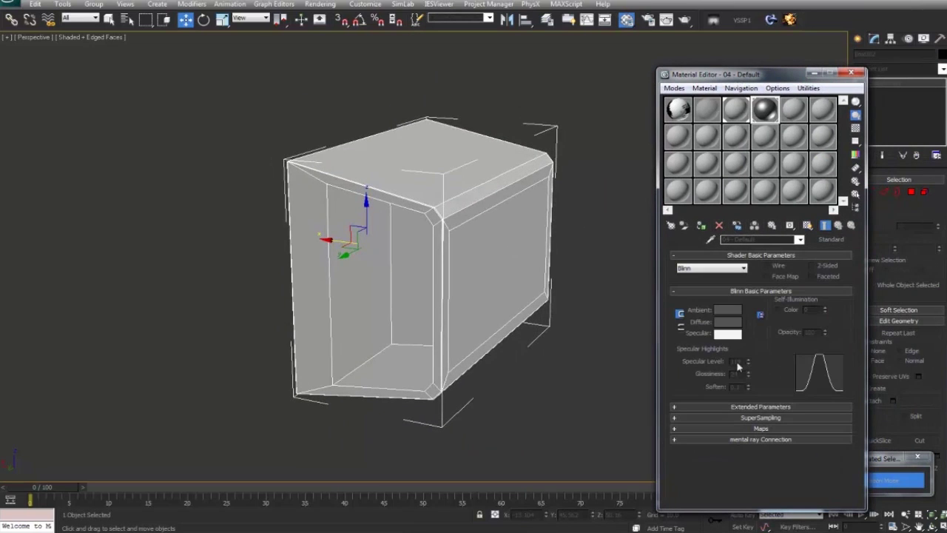
{"action": "left_click", "coordinate": [703, 227]}
{"action": "left_click", "coordinate": [852, 73]}
{"action": "key", "text": "F4"}
{"action": "middle_click_drag", "start_coordinate": [632, 230], "coordinate": [653, 269], "text": "alt"}
{"action": "left_click", "coordinate": [611, 255]}
{"action": "key", "text": "F4"}
Target weld the stray chamfer vertices at the upper outer corner of the box's open end
{"action": "scroll", "coordinate": [509, 275], "scroll_direction": "up", "scroll_amount": 5}
{"action": "left_click", "coordinate": [509, 275]}
{"action": "scroll", "coordinate": [578, 319], "scroll_direction": "down", "scroll_amount": 5}
{"action": "left_click", "coordinate": [209, 288]}
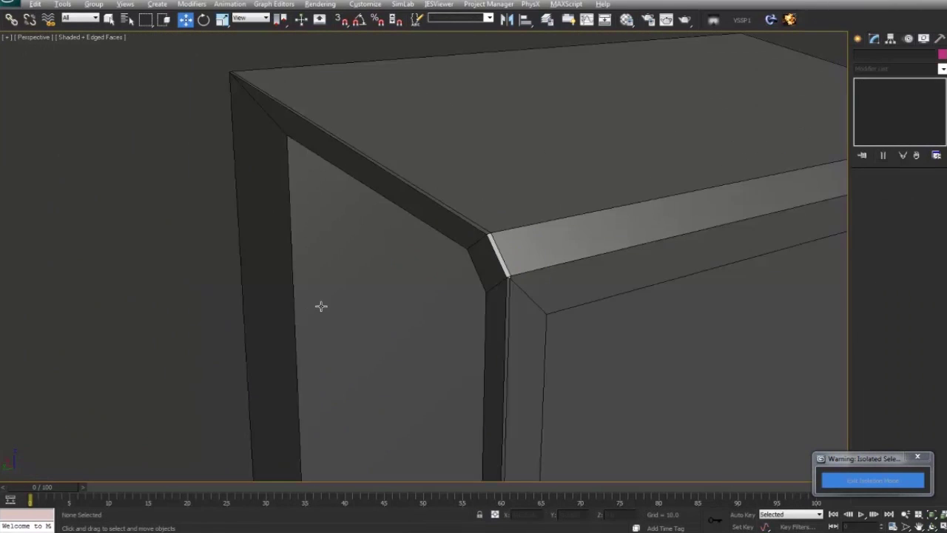
{"action": "middle_click_drag", "start_coordinate": [321, 305], "coordinate": [528, 327], "text": "alt"}
{"action": "left_click", "coordinate": [528, 328]}
{"action": "key", "text": "1"}
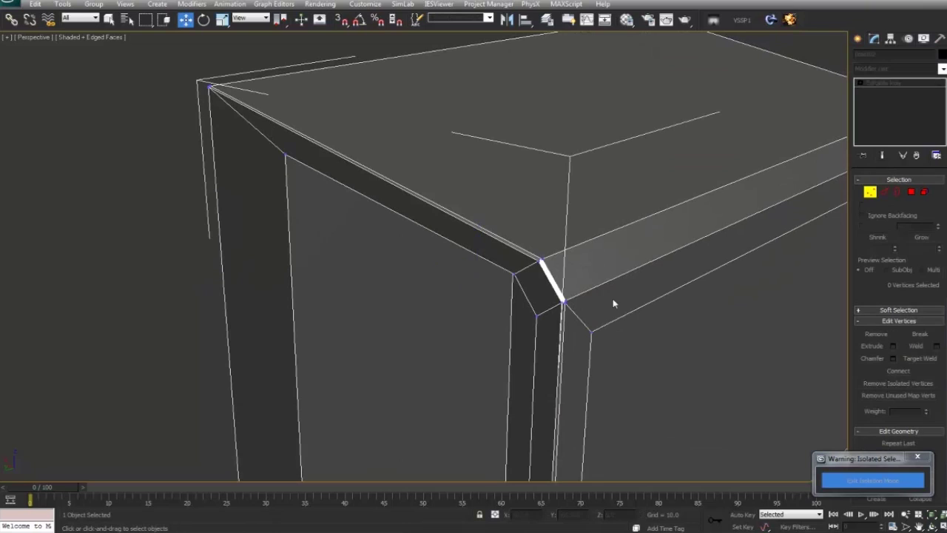
{"action": "key", "text": "z"}
{"action": "scroll", "coordinate": [450, 317], "scroll_direction": "down", "scroll_amount": 5}
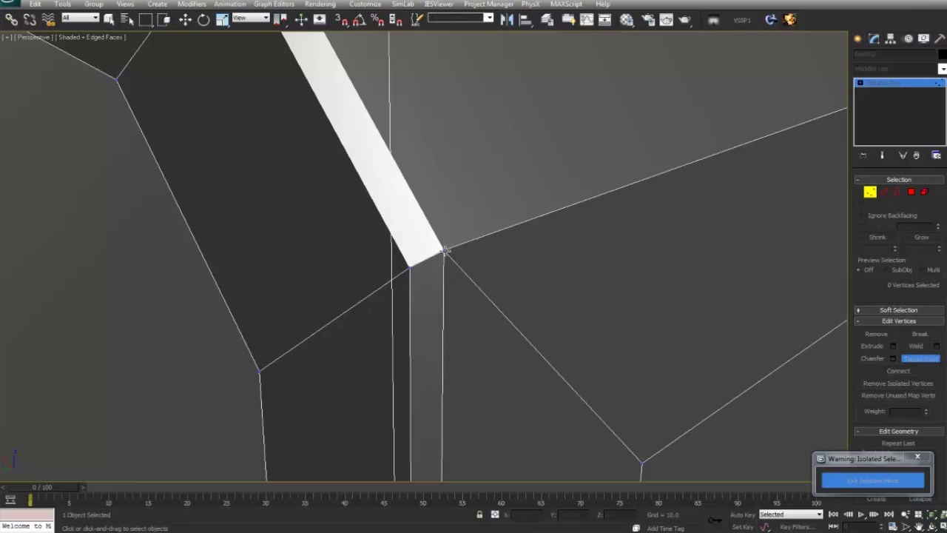
{"action": "key", "text": "w"}
{"action": "scroll", "coordinate": [502, 262], "scroll_direction": "down", "scroll_amount": 10}
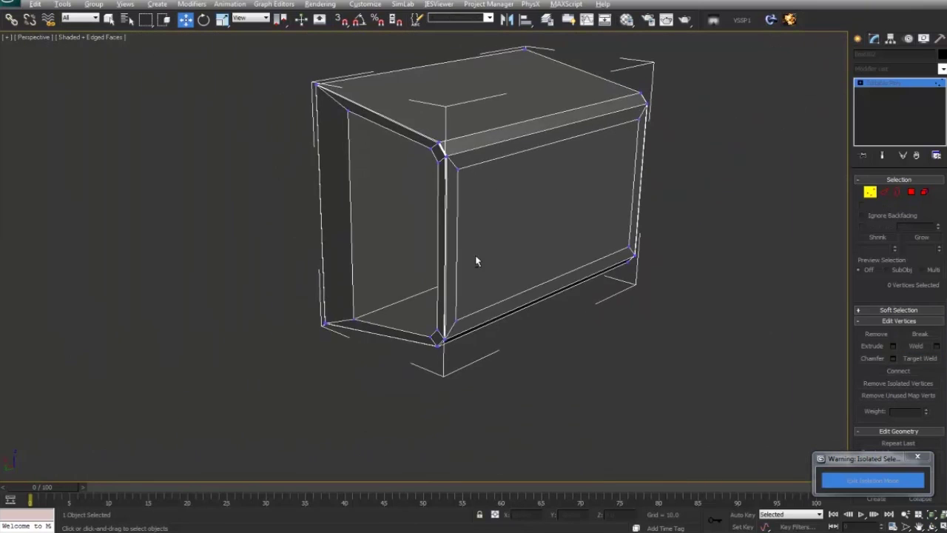
Target weld the stray chamfer vertices at the lower outer corner of the box's open end
{"action": "middle_click_drag", "start_coordinate": [475, 261], "coordinate": [466, 328], "text": "alt"}
{"action": "scroll", "coordinate": [487, 234], "scroll_direction": "up", "scroll_amount": 4}
{"action": "scroll", "coordinate": [506, 268], "scroll_direction": "up", "scroll_amount": 3}
{"action": "mouse_move", "coordinate": [507, 269]}
{"action": "middle_mouse_down"}
{"action": "mouse_move", "coordinate": [447, 349]}
{"action": "mouse_move", "coordinate": [444, 323]}
{"action": "mouse_move", "coordinate": [482, 362]}
{"action": "mouse_move", "coordinate": [313, 131]}
{"action": "mouse_move", "coordinate": [262, 234]}
{"action": "mouse_move", "coordinate": [253, 232]}
{"action": "middle_mouse_up"}
{"action": "scroll", "coordinate": [523, 271], "scroll_direction": "up", "scroll_amount": 2}
{"action": "key", "text": "F3"}
{"action": "key", "text": "F3"}
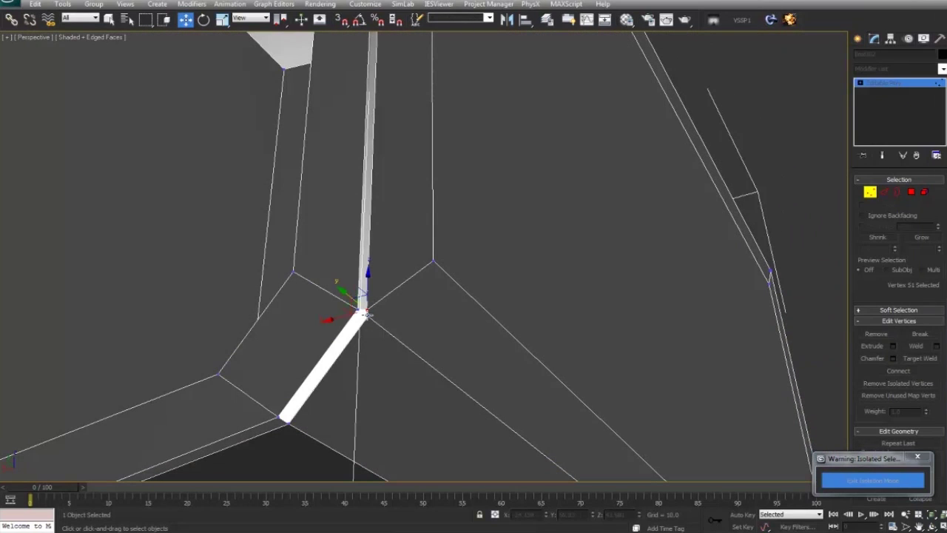
{"action": "left_click", "coordinate": [369, 315]}
{"action": "key", "text": "w"}
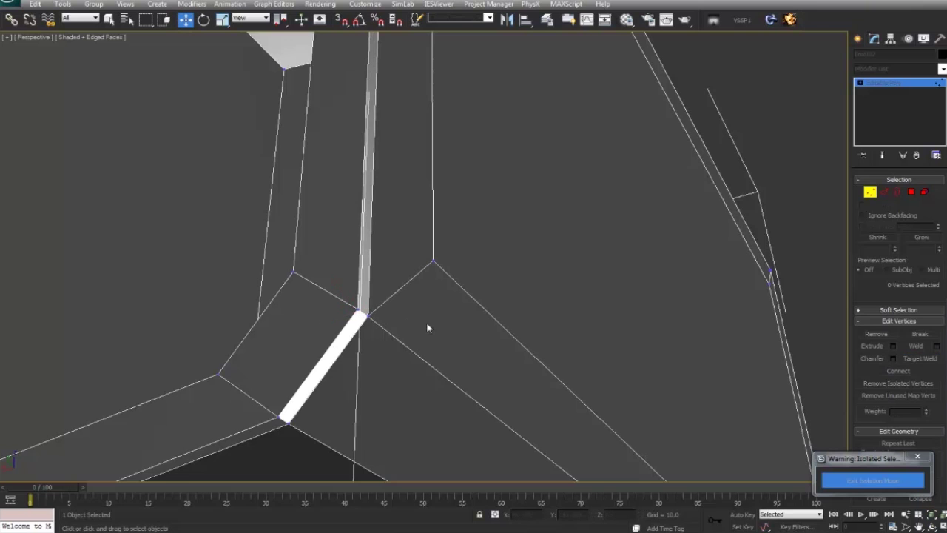
Target weld the stray chamfer vertices at the lower outer corner of the box's closed rear end
{"action": "scroll", "coordinate": [427, 327], "scroll_direction": "down", "scroll_amount": 6}
{"action": "middle_click_drag", "start_coordinate": [450, 315], "coordinate": [318, 342], "text": "alt"}
{"action": "scroll", "coordinate": [447, 287], "scroll_direction": "up", "scroll_amount": 3}
{"action": "mouse_move", "coordinate": [448, 286]}
{"action": "middle_mouse_down"}
{"action": "mouse_move", "coordinate": [444, 293]}
{"action": "mouse_move", "coordinate": [444, 283]}
{"action": "middle_mouse_up"}
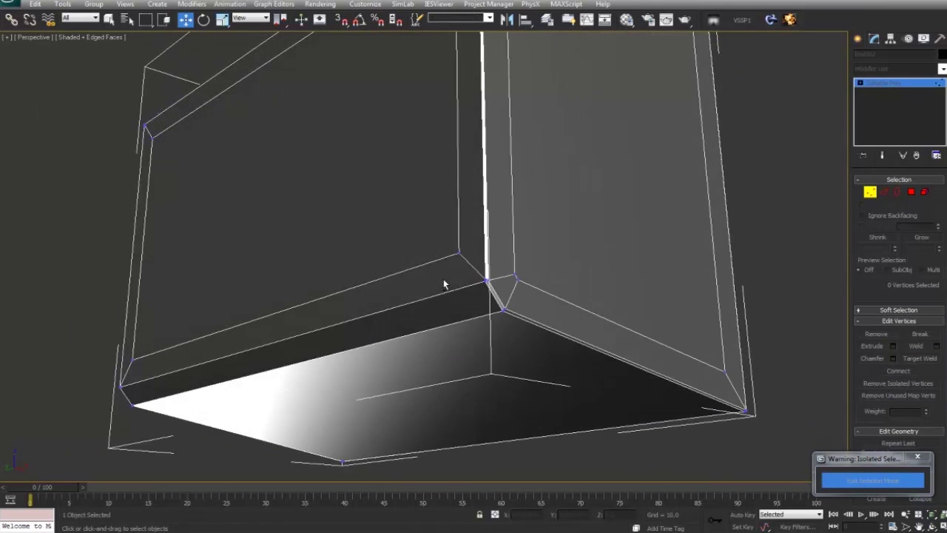
{"action": "scroll", "coordinate": [499, 284], "scroll_direction": "down", "scroll_amount": 2}
{"action": "scroll", "coordinate": [498, 286], "scroll_direction": "up", "scroll_amount": 3}
{"action": "scroll", "coordinate": [530, 288], "scroll_direction": "up", "scroll_amount": 2}
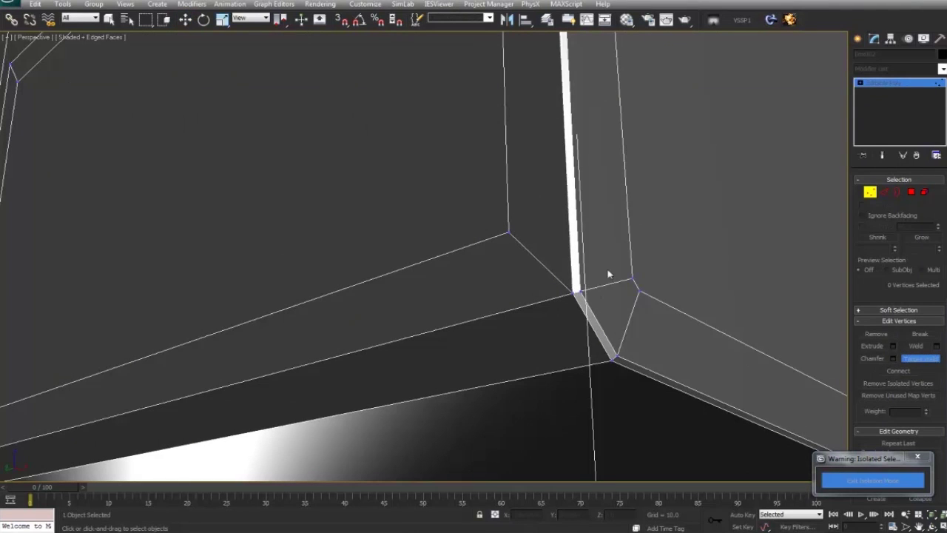
Target weld the stray vertices at the closed rear end's upper outer corner, then leave vertex mode and check the shaded box
{"action": "scroll", "coordinate": [608, 274], "scroll_direction": "down", "scroll_amount": 4}
{"action": "middle_click_drag", "start_coordinate": [608, 274], "coordinate": [212, 178], "text": "alt"}
{"action": "scroll", "coordinate": [544, 293], "scroll_direction": "up", "scroll_amount": 4}
{"action": "middle_click_drag", "start_coordinate": [447, 315], "coordinate": [384, 284]}
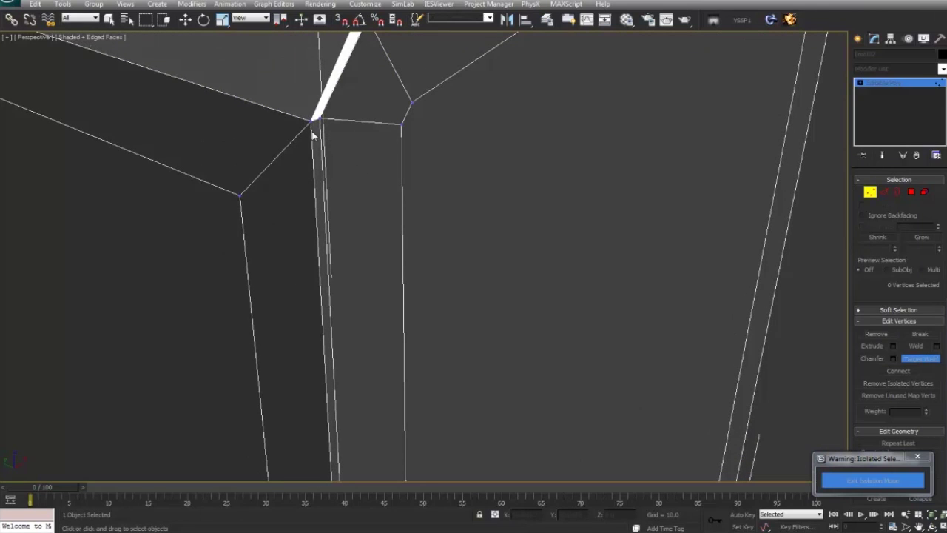
{"action": "scroll", "coordinate": [343, 167], "scroll_direction": "down", "scroll_amount": 6}
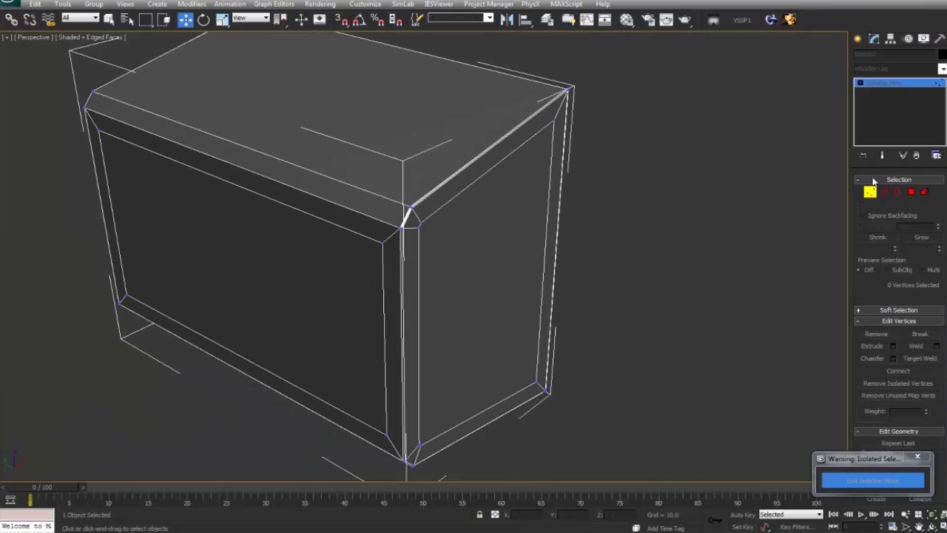
{"action": "left_click", "coordinate": [872, 192]}
{"action": "left_click", "coordinate": [628, 257]}
{"action": "key", "text": "F4"}
{"action": "scroll", "coordinate": [469, 291], "scroll_direction": "down", "scroll_amount": 3}
{"action": "middle_click_drag", "start_coordinate": [467, 292], "coordinate": [549, 247], "text": "alt"}
{"action": "left_click", "coordinate": [463, 267]}
{"action": "key", "text": "F4"}
Move the two inner vertical edges of the open recess along X toward the hull-facing side in the Back wireframe view
{"action": "left_click", "coordinate": [884, 192]}
{"action": "key", "text": "ctrl+a"}
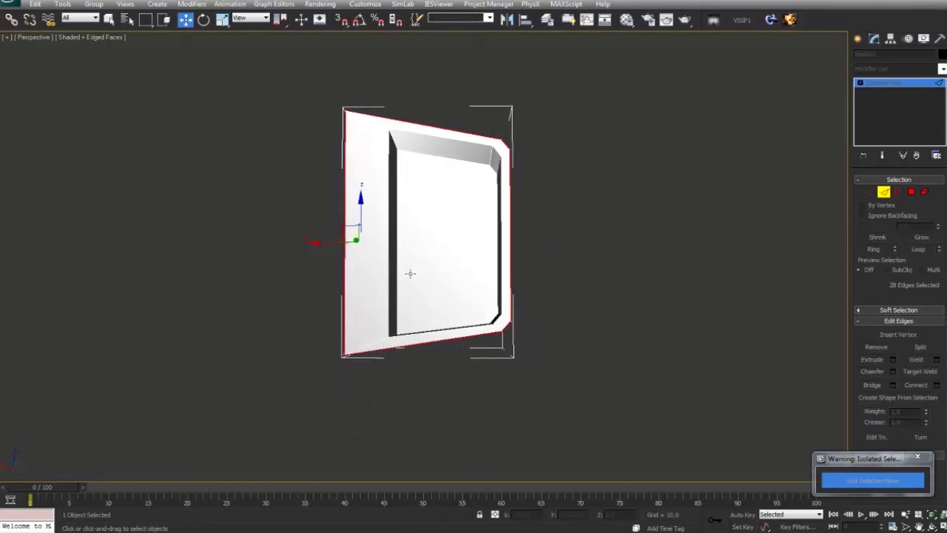
{"action": "mouse_move", "coordinate": [408, 273]}
{"action": "middle_mouse_down", "text": "alt"}
{"action": "mouse_move", "coordinate": [398, 294]}
{"action": "mouse_move", "coordinate": [395, 285]}
{"action": "middle_mouse_up", "text": "alt"}
{"action": "left_click", "coordinate": [394, 279]}
{"action": "left_click", "coordinate": [378, 288], "text": "ctrl"}
{"action": "key", "text": "k"}
{"action": "key", "text": "z"}
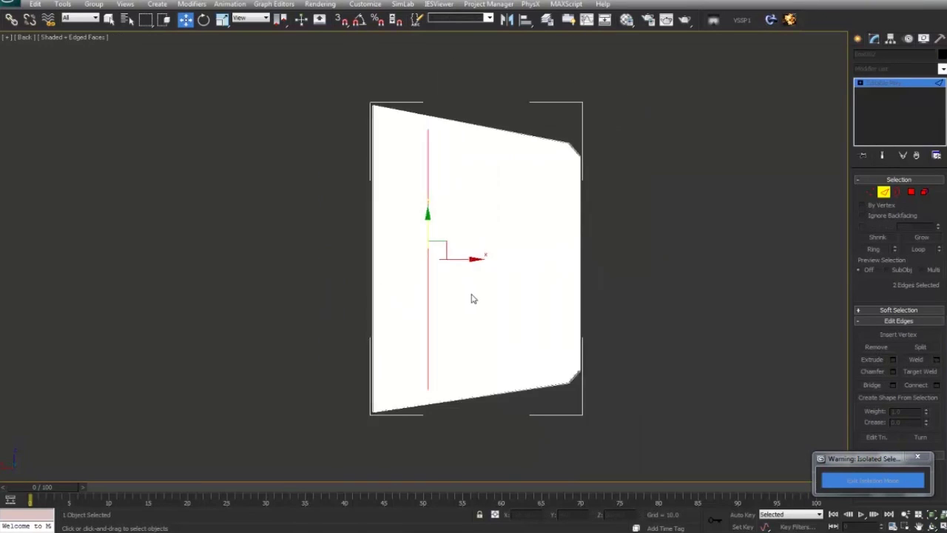
{"action": "key", "text": "F3"}
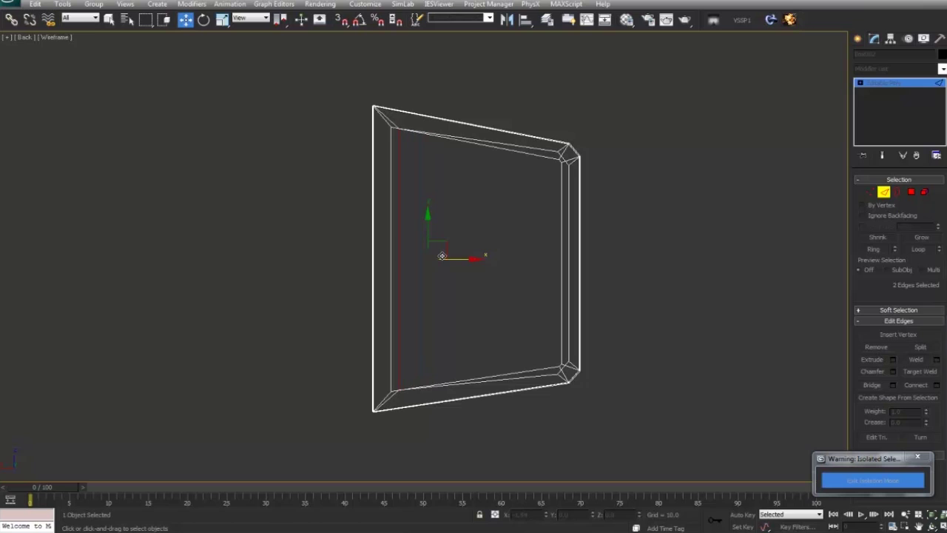
Select the four inner vertices of the recess nearest the hull-facing side and scale them slightly to fit the inset border
{"action": "left_click", "coordinate": [871, 193]}
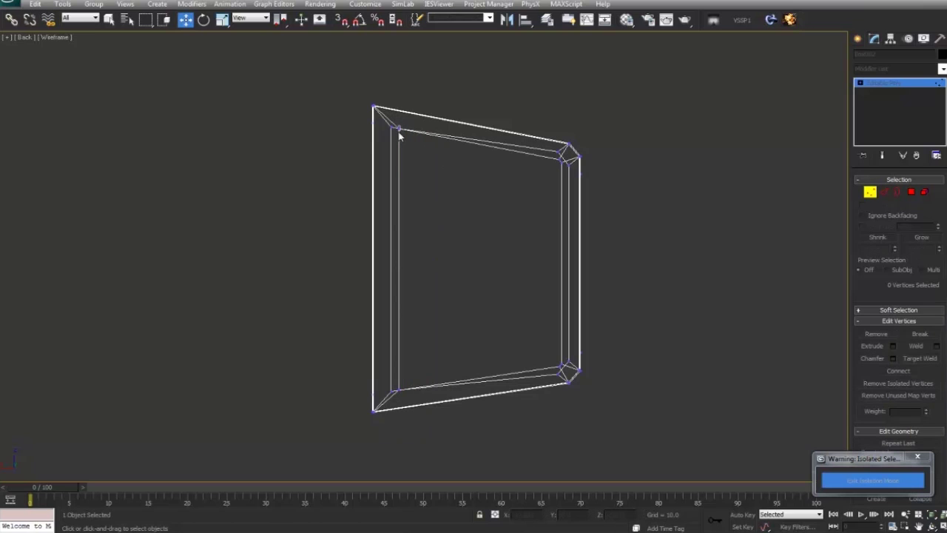
{"action": "left_click", "coordinate": [222, 20]}
{"action": "left_click_drag", "start_coordinate": [399, 214], "coordinate": [395, 210]}
{"action": "key", "text": "p"}
{"action": "scroll", "coordinate": [508, 249], "scroll_direction": "down", "scroll_amount": 3}
{"action": "key", "text": "F3"}
{"action": "scroll", "coordinate": [508, 250], "scroll_direction": "down", "scroll_amount": 3}
{"action": "mouse_move", "coordinate": [509, 250]}
{"action": "middle_mouse_down", "text": "alt"}
{"action": "mouse_move", "coordinate": [482, 269]}
{"action": "mouse_move", "coordinate": [487, 247]}
{"action": "middle_mouse_up", "text": "alt"}
{"action": "left_click", "coordinate": [872, 191]}
Exit isolation and display the box shaded without edges in place on the airship
{"action": "left_click", "coordinate": [671, 281]}
{"action": "middle_click_drag", "start_coordinate": [671, 281], "coordinate": [556, 276], "text": "alt"}
{"action": "left_click", "coordinate": [556, 276]}
{"action": "left_click", "coordinate": [858, 481]}
{"action": "key", "text": "F4"}
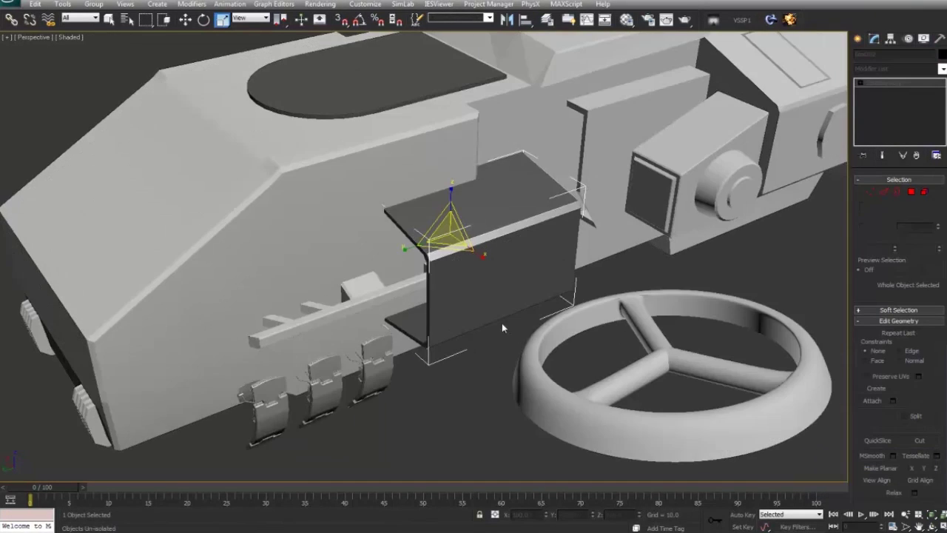
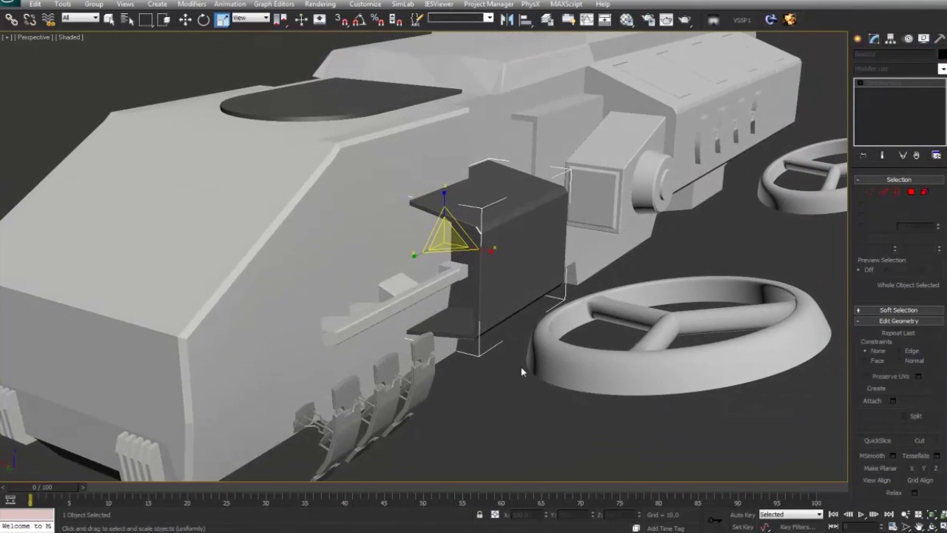
{"action": "key", "text": "F3"}
{"action": "key", "text": "F3"}
Move the 32 outer-side vertices of the box inward along X toward the hull in the Back view
{"action": "left_click", "coordinate": [870, 191]}
{"action": "mouse_move", "coordinate": [478, 296]}
{"action": "middle_mouse_down", "text": "alt"}
{"action": "mouse_move", "coordinate": [617, 281]}
{"action": "mouse_move", "coordinate": [679, 213]}
{"action": "middle_mouse_up", "text": "alt"}
{"action": "key", "text": "F3"}
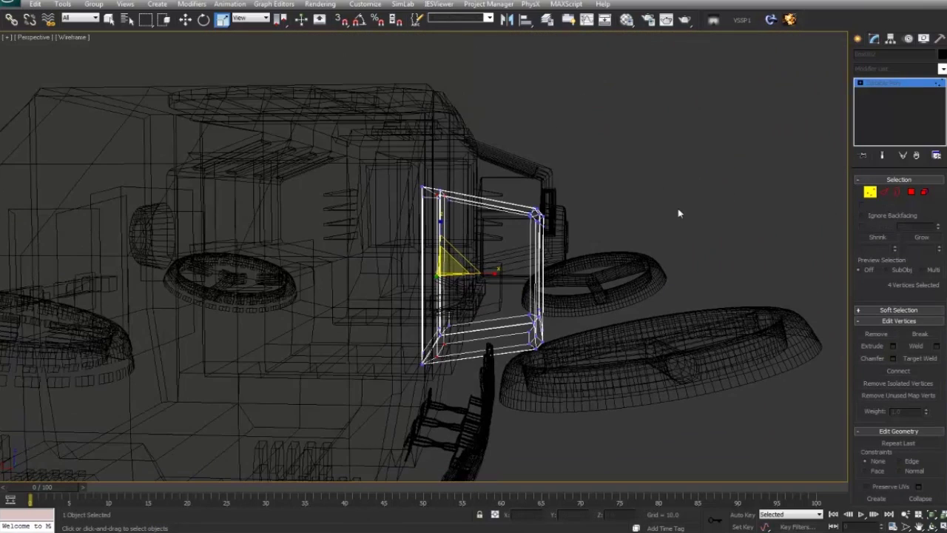
{"action": "key", "text": "b"}
{"action": "key", "text": "n"}
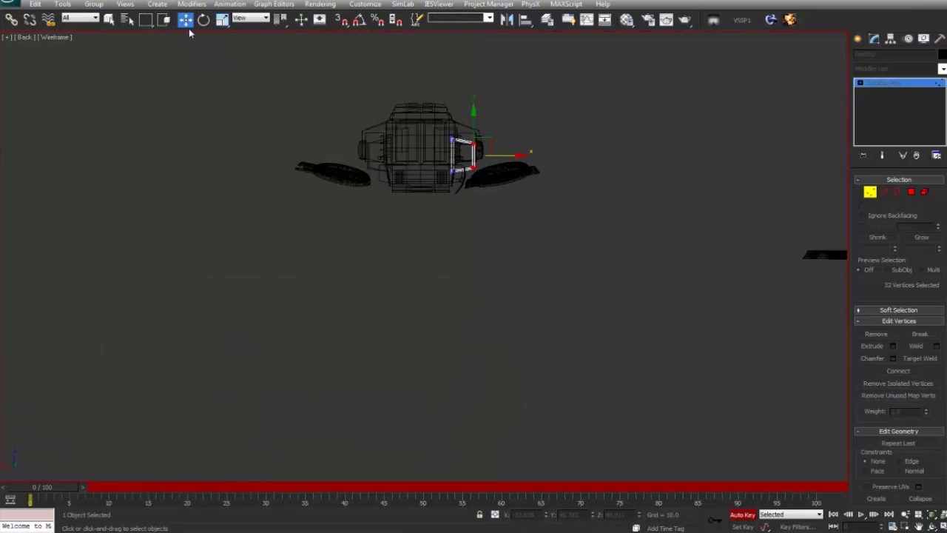
{"action": "key", "text": "n"}
{"action": "key", "text": "z"}
{"action": "scroll", "coordinate": [381, 253], "scroll_direction": "down", "scroll_amount": 3}
{"action": "middle_click_drag", "start_coordinate": [392, 256], "coordinate": [477, 264]}
{"action": "key", "text": "F3"}
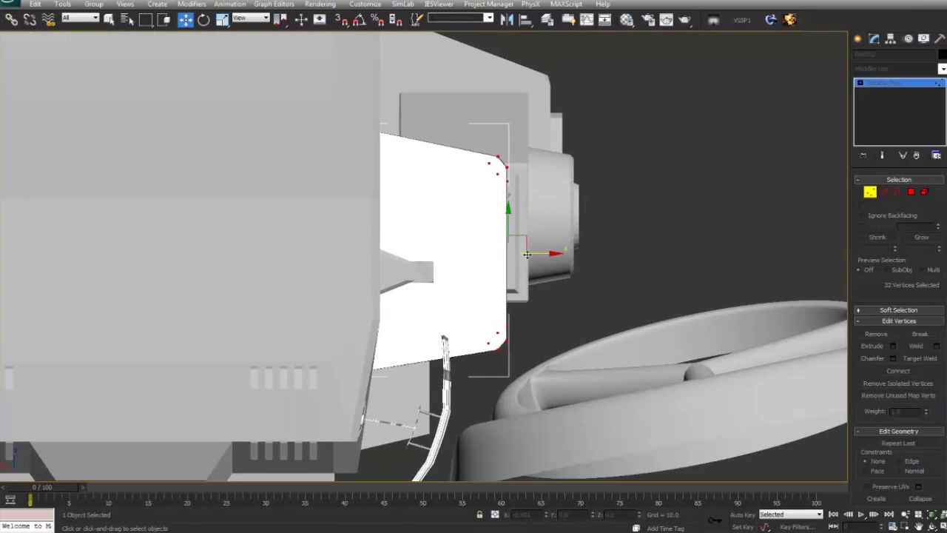
{"action": "key", "text": "F3"}
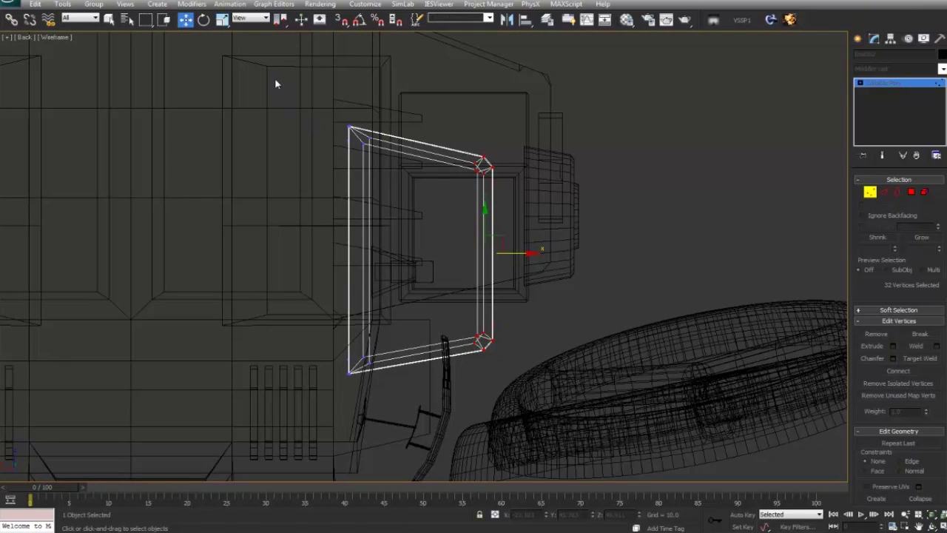
Select the 22 hull-side vertices and move them outward along X so the box's inner side sits near the hull surface
{"action": "left_click_drag", "start_coordinate": [403, 416], "coordinate": [402, 412]}
{"action": "key", "text": "F3"}
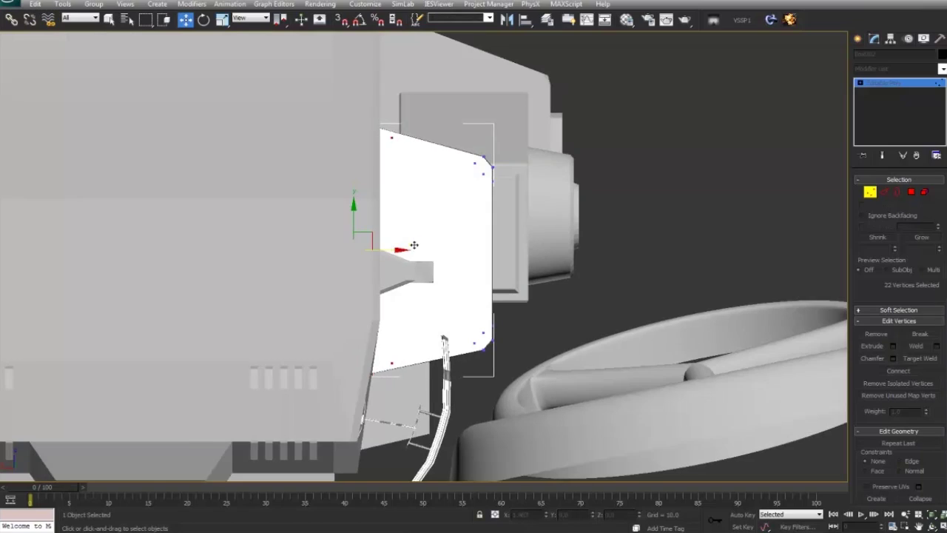
{"action": "key", "text": "p"}
{"action": "key", "text": "z"}
{"action": "mouse_move", "coordinate": [406, 280]}
{"action": "middle_mouse_down", "text": "alt"}
{"action": "mouse_move", "coordinate": [349, 327]}
{"action": "mouse_move", "coordinate": [396, 285]}
{"action": "middle_mouse_up", "text": "alt"}
{"action": "scroll", "coordinate": [355, 330], "scroll_direction": "down", "scroll_amount": 5}
{"action": "key", "text": "F4"}
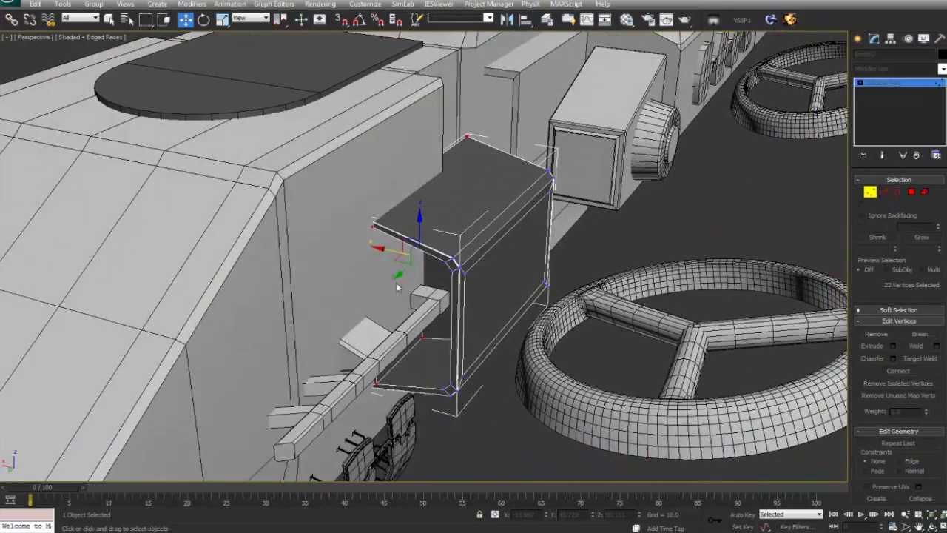
{"action": "scroll", "coordinate": [398, 252], "scroll_direction": "up", "scroll_amount": 6}
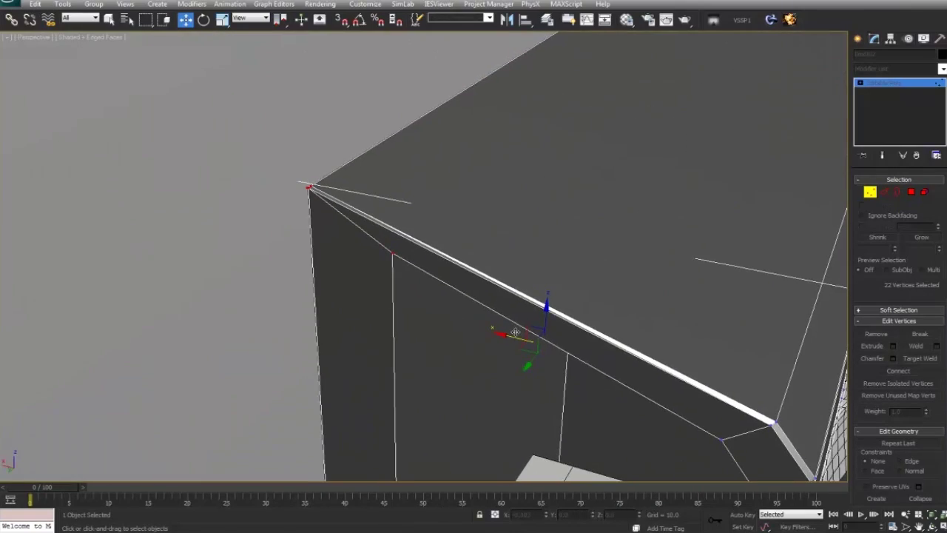
Select the 12-edge loop that divides the side box across its length
{"action": "scroll", "coordinate": [473, 348], "scroll_direction": "down", "scroll_amount": 6}
{"action": "key", "text": "F4"}
{"action": "middle_click_drag", "start_coordinate": [475, 321], "coordinate": [414, 362], "text": "alt"}
{"action": "left_click", "coordinate": [884, 192]}
{"action": "key", "text": "F3"}
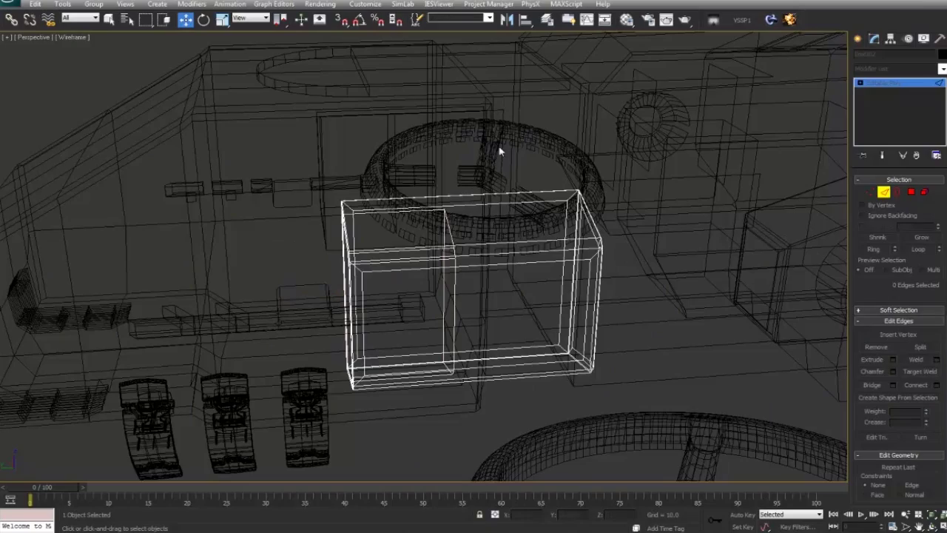
{"action": "key", "text": "F3"}
{"action": "mouse_move", "coordinate": [507, 313]}
{"action": "middle_mouse_down", "text": "alt"}
{"action": "mouse_move", "coordinate": [465, 314]}
{"action": "mouse_move", "coordinate": [444, 299]}
{"action": "mouse_move", "coordinate": [347, 315]}
{"action": "mouse_move", "coordinate": [307, 322]}
{"action": "mouse_move", "coordinate": [300, 348]}
{"action": "middle_mouse_up", "text": "alt"}
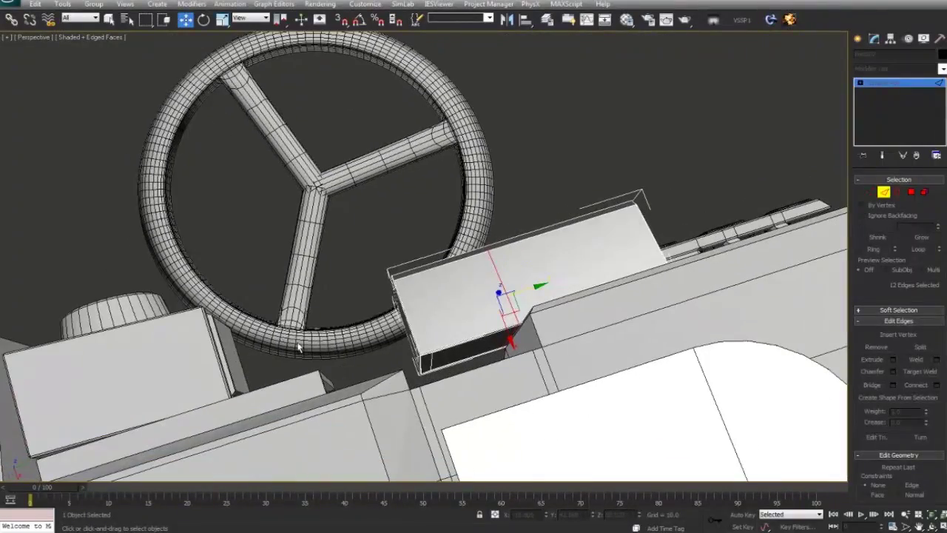
Isolate the box and select the four hull-facing polygons of its shorter section, including the inset border
{"action": "left_click", "coordinate": [913, 194]}
{"action": "left_click", "coordinate": [486, 340]}
{"action": "key", "text": "z"}
{"action": "scroll", "coordinate": [486, 340], "scroll_direction": "down", "scroll_amount": 4}
{"action": "middle_click_drag", "start_coordinate": [486, 340], "coordinate": [529, 453]}
{"action": "right_click", "coordinate": [525, 222]}
{"action": "left_click", "coordinate": [569, 154]}
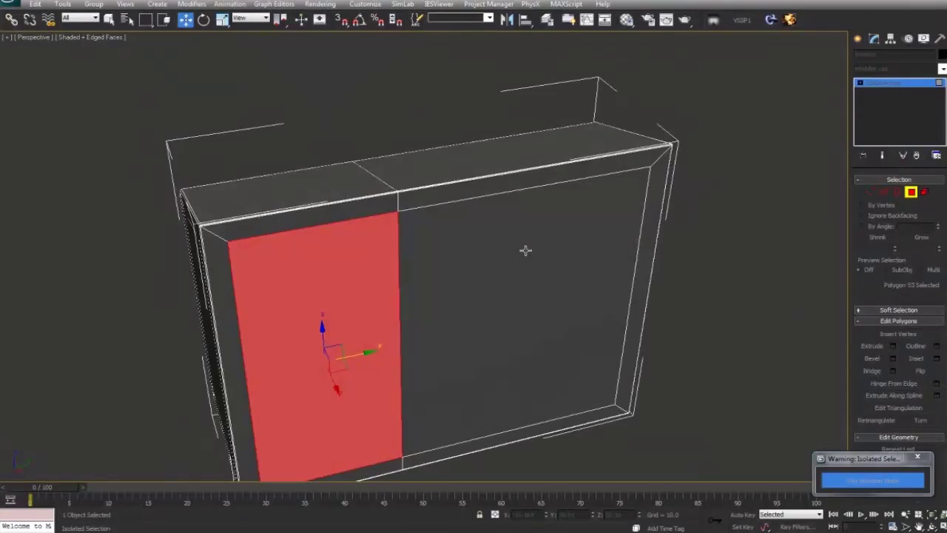
{"action": "middle_click_drag", "start_coordinate": [415, 295], "coordinate": [428, 213]}
{"action": "left_click", "coordinate": [296, 228], "text": "ctrl"}
{"action": "left_click", "coordinate": [396, 353], "text": "ctrl"}
{"action": "middle_click_drag", "start_coordinate": [379, 357], "coordinate": [518, 444], "text": "alt"}
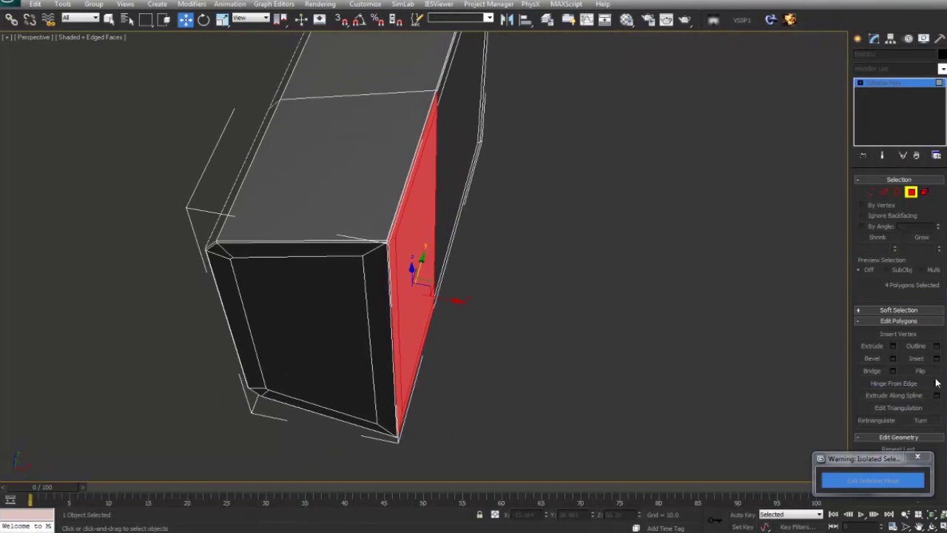
Exit isolation and extrude the four selected polygons into the gap between the box and the hull
{"action": "left_click", "coordinate": [893, 346]}
{"action": "right_click", "coordinate": [421, 223]}
{"action": "left_click_drag", "start_coordinate": [421, 223], "coordinate": [427, 221]}
{"action": "left_click", "coordinate": [840, 478]}
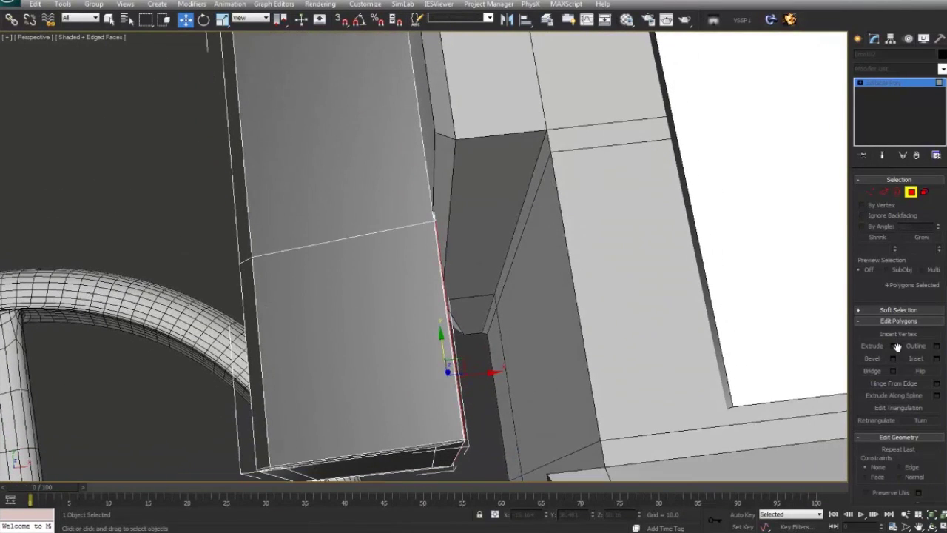
{"action": "left_click", "coordinate": [895, 346]}
{"action": "middle_click_drag", "start_coordinate": [625, 350], "coordinate": [543, 342], "text": "alt"}
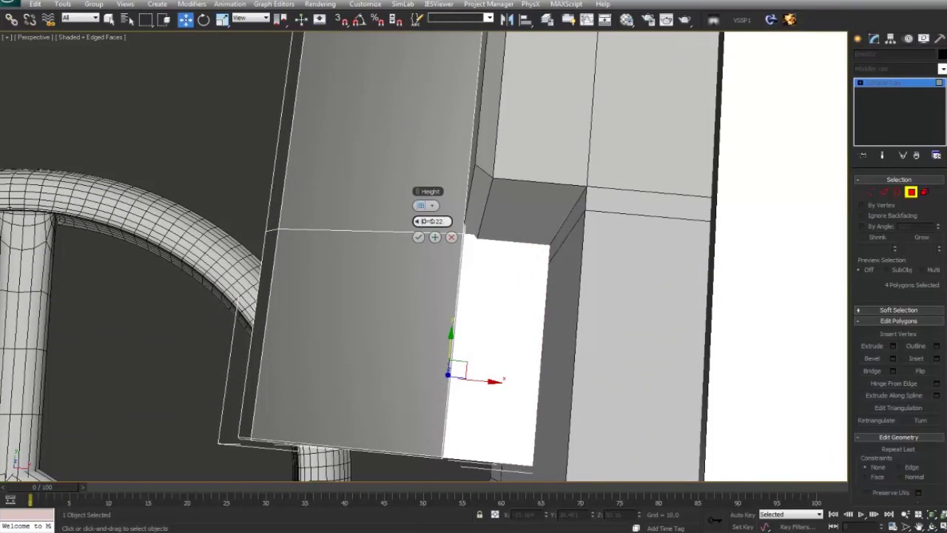
{"action": "middle_click_drag", "start_coordinate": [442, 299], "coordinate": [582, 372], "text": "alt"}
{"action": "scroll", "coordinate": [597, 290], "scroll_direction": "down", "scroll_amount": 4}
{"action": "left_click", "coordinate": [909, 191]}
{"action": "left_click", "coordinate": [757, 341]}
{"action": "scroll", "coordinate": [603, 330], "scroll_direction": "down", "scroll_amount": 5}
{"action": "middle_click_drag", "start_coordinate": [522, 298], "coordinate": [507, 318], "text": "alt"}
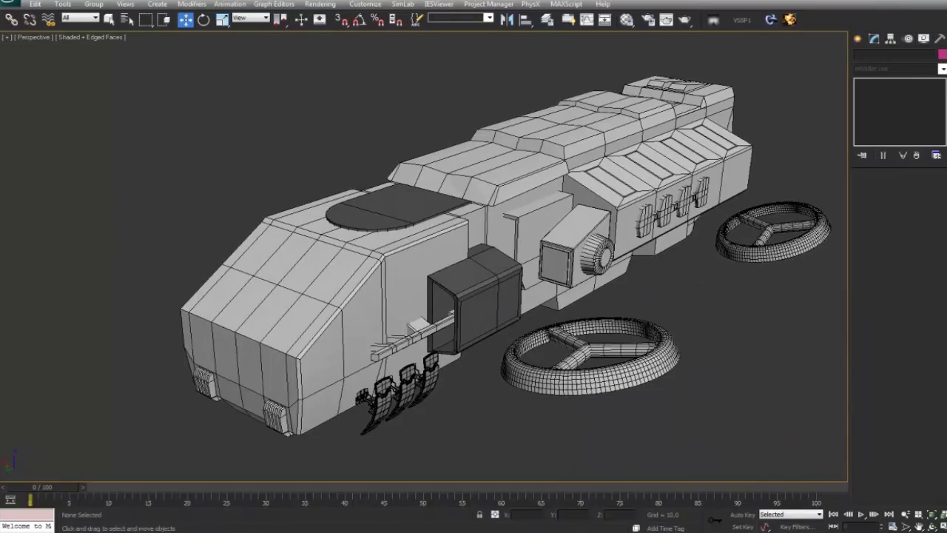
Adjust the upper and lower inner edges of the box's front recess slightly along Z, then deselect the box
{"action": "middle_click_drag", "start_coordinate": [583, 317], "coordinate": [591, 281]}
{"action": "scroll", "coordinate": [592, 281], "scroll_direction": "up", "scroll_amount": 5}
{"action": "middle_click_drag", "start_coordinate": [414, 280], "coordinate": [510, 283], "text": "alt"}
{"action": "left_click", "coordinate": [684, 203]}
{"action": "middle_click_drag", "start_coordinate": [743, 194], "coordinate": [638, 180], "text": "alt"}
{"action": "key", "text": "2"}
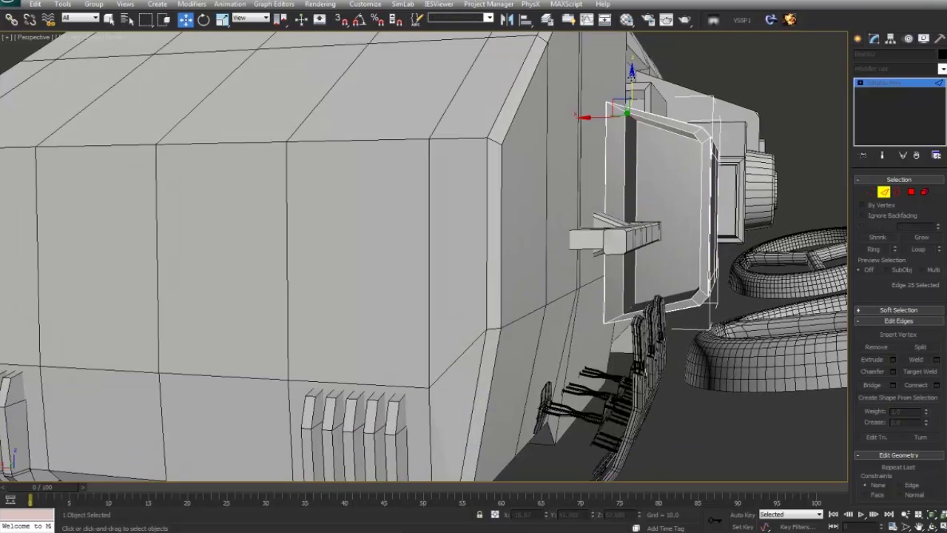
{"action": "middle_click_drag", "start_coordinate": [655, 194], "coordinate": [624, 198], "text": "alt"}
{"action": "middle_click_drag", "start_coordinate": [623, 302], "coordinate": [624, 276], "text": "alt"}
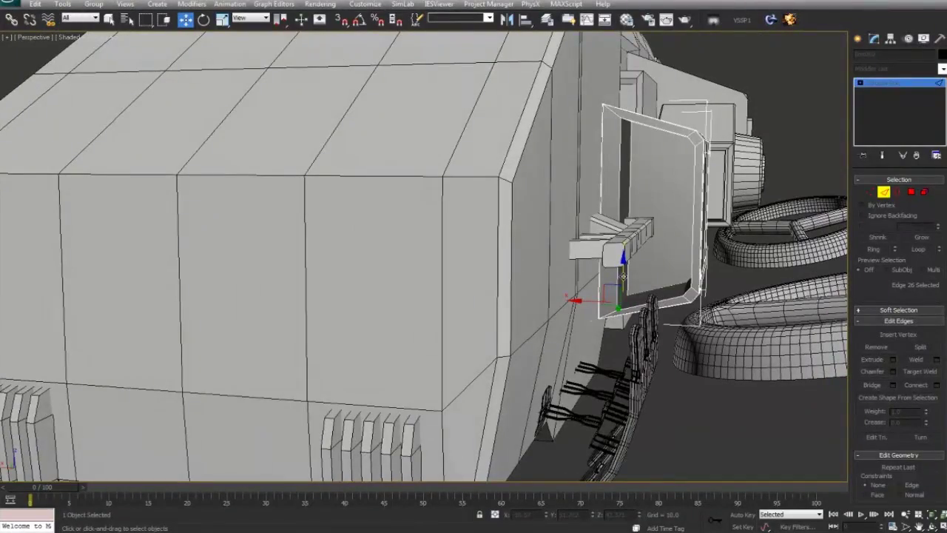
{"action": "left_click", "coordinate": [879, 193]}
{"action": "left_click", "coordinate": [772, 190]}
Check the box against the concept artwork and select the edge loop around its front recess's rim
{"action": "middle_click_drag", "start_coordinate": [651, 223], "coordinate": [584, 318], "text": "alt"}
{"action": "scroll", "coordinate": [631, 289], "scroll_direction": "up", "scroll_amount": 5}
{"action": "scroll", "coordinate": [571, 328], "scroll_direction": "down", "scroll_amount": 3}
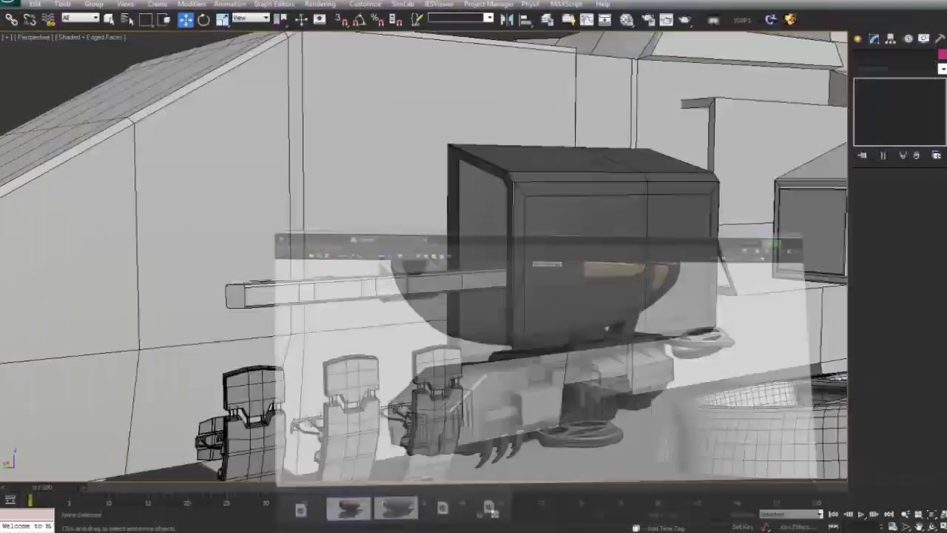
{"action": "scroll", "coordinate": [649, 320], "scroll_direction": "down", "scroll_amount": 5}
{"action": "scroll", "coordinate": [650, 319], "scroll_direction": "up", "scroll_amount": 5}
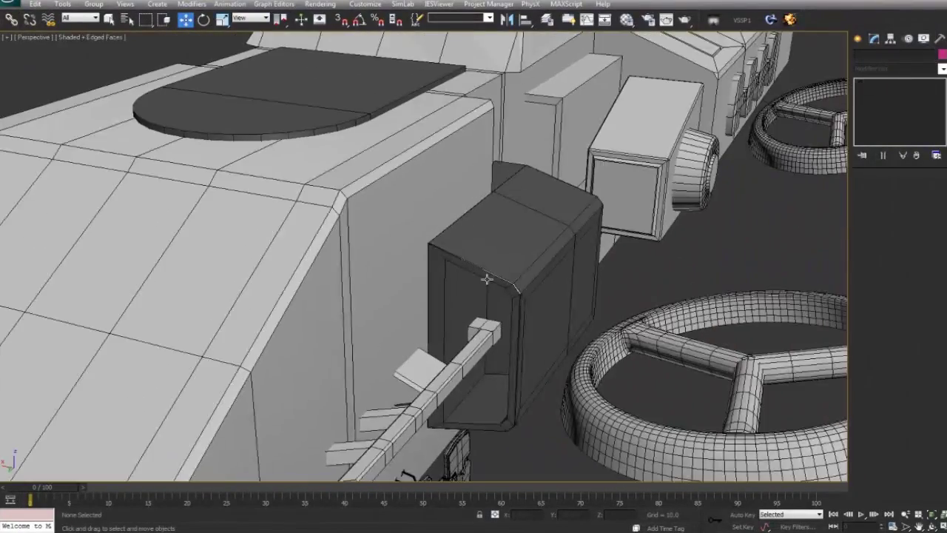
{"action": "left_click", "coordinate": [484, 273]}
{"action": "scroll", "coordinate": [484, 266], "scroll_direction": "up", "scroll_amount": 5}
{"action": "middle_click_drag", "start_coordinate": [483, 262], "coordinate": [641, 212], "text": "alt"}
{"action": "left_click", "coordinate": [884, 193]}
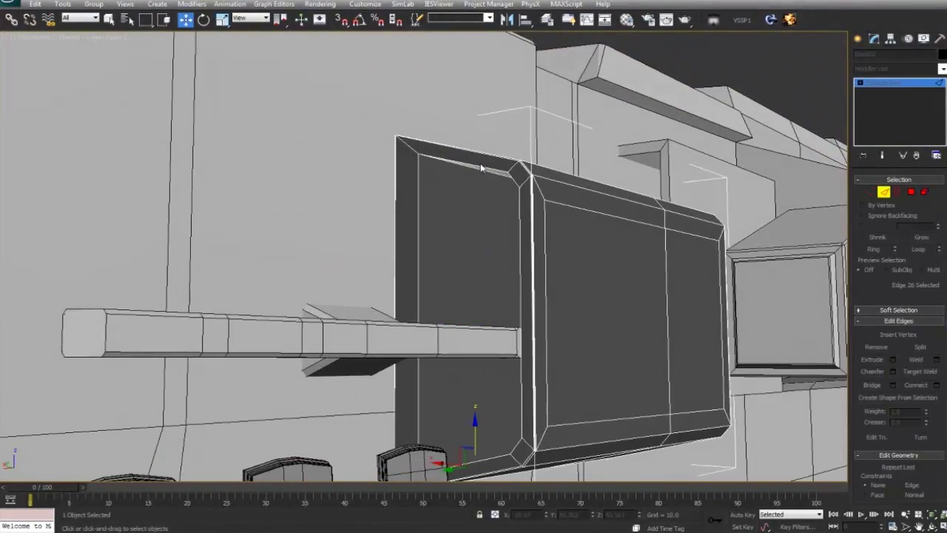
{"action": "left_click", "coordinate": [924, 252]}
{"action": "middle_click_drag", "start_coordinate": [441, 350], "coordinate": [615, 474], "text": "alt"}
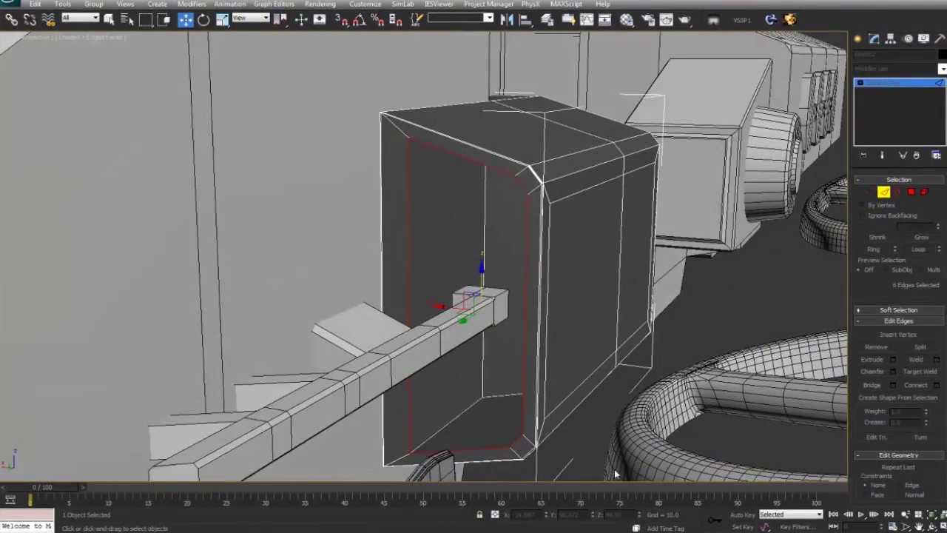
Add the recess's inner corner edges to the selection, chamfer the 13 edges narrowly and deselect the box
{"action": "middle_click_drag", "start_coordinate": [549, 428], "coordinate": [455, 415], "text": "alt"}
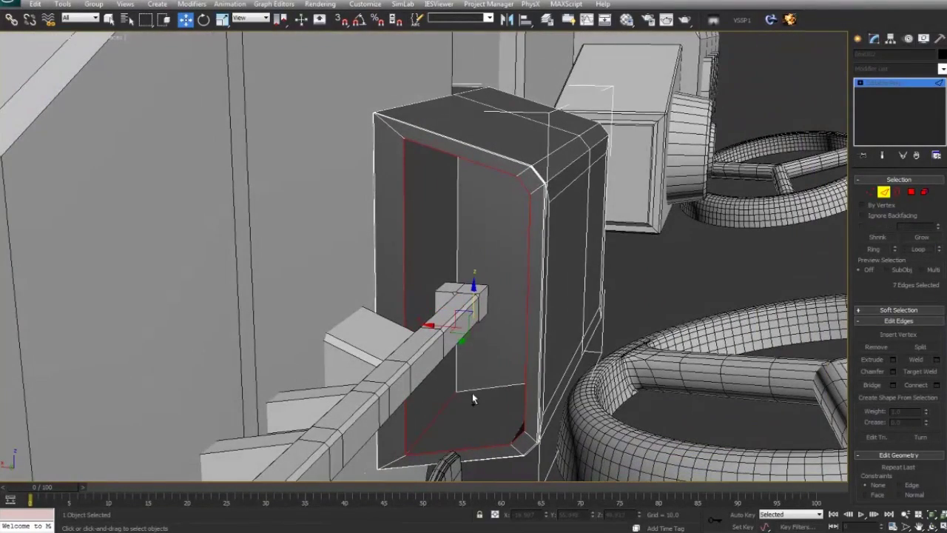
{"action": "left_click", "coordinate": [457, 376], "text": "ctrl"}
{"action": "middle_click_drag", "start_coordinate": [456, 376], "coordinate": [546, 184], "text": "alt"}
{"action": "left_click", "coordinate": [530, 187], "text": "ctrl"}
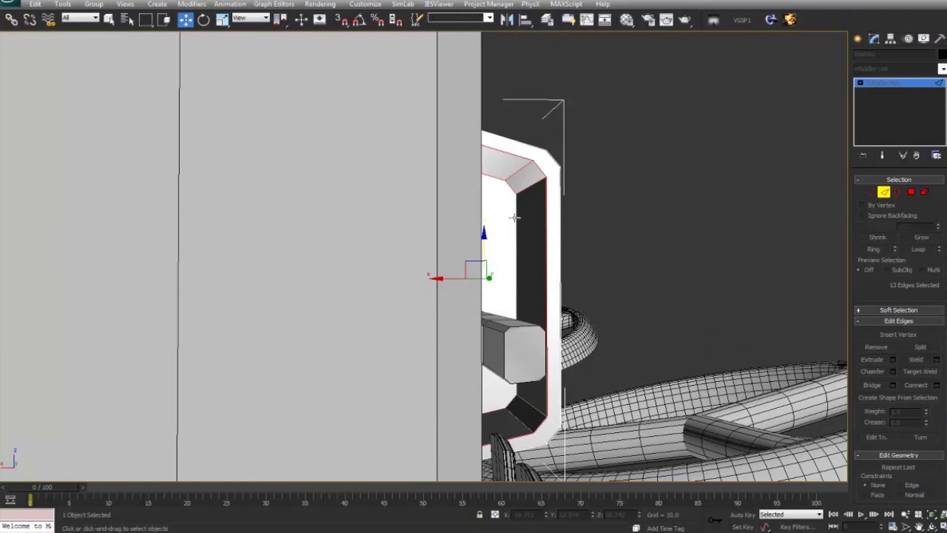
{"action": "mouse_move", "coordinate": [516, 418]}
{"action": "middle_mouse_down", "text": "alt"}
{"action": "mouse_move", "coordinate": [496, 440]}
{"action": "mouse_move", "coordinate": [505, 436]}
{"action": "mouse_move", "coordinate": [480, 426]}
{"action": "mouse_move", "coordinate": [477, 442]}
{"action": "mouse_move", "coordinate": [469, 392]}
{"action": "mouse_move", "coordinate": [465, 449]}
{"action": "middle_mouse_up", "text": "alt"}
{"action": "key", "text": "F3"}
{"action": "key", "text": "F3"}
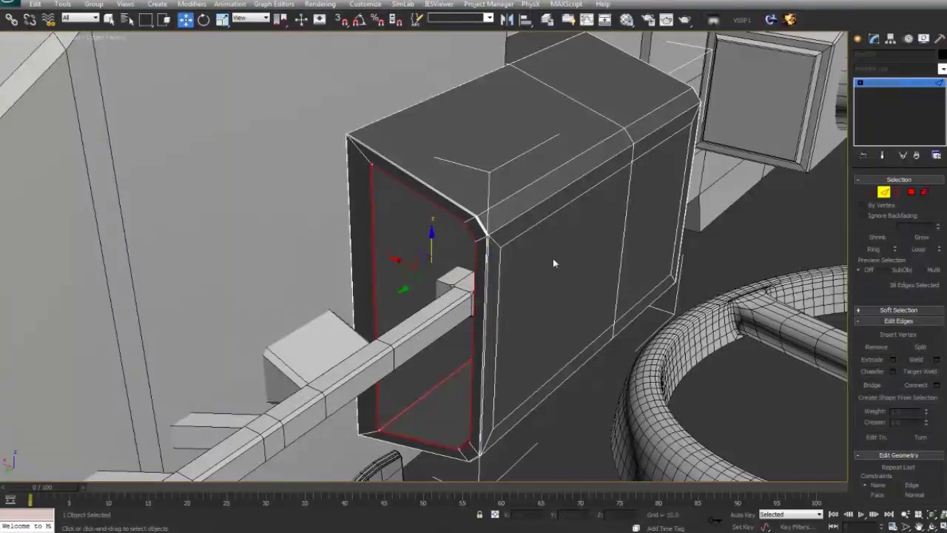
{"action": "left_click", "coordinate": [885, 192]}
{"action": "left_click", "coordinate": [703, 264]}
Hide the edges and assign the hull's light grey material to the side box
{"action": "key", "text": "F4"}
{"action": "scroll", "coordinate": [552, 326], "scroll_direction": "down", "scroll_amount": 6}
{"action": "middle_click_drag", "start_coordinate": [543, 329], "coordinate": [532, 312], "text": "alt"}
{"action": "left_click", "coordinate": [512, 239]}
{"action": "key", "text": "m"}
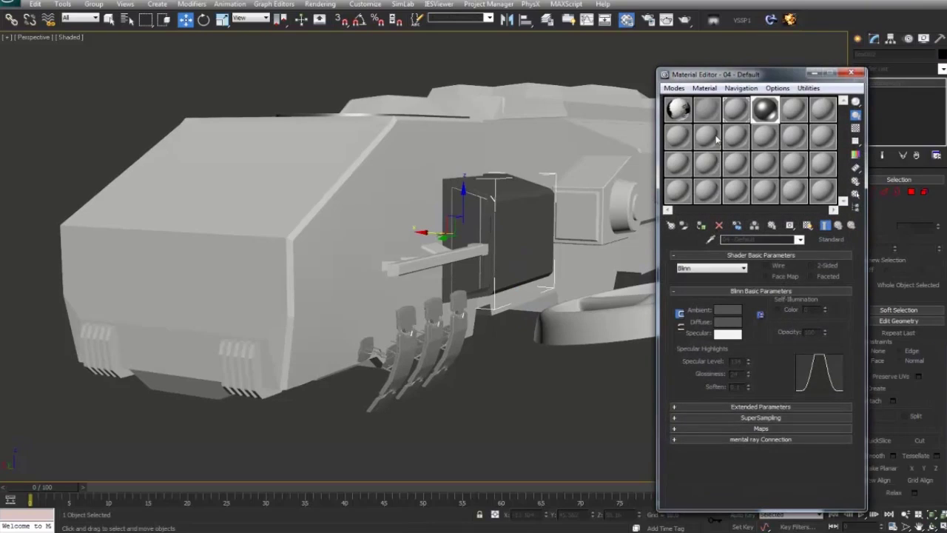
{"action": "left_click", "coordinate": [857, 75]}
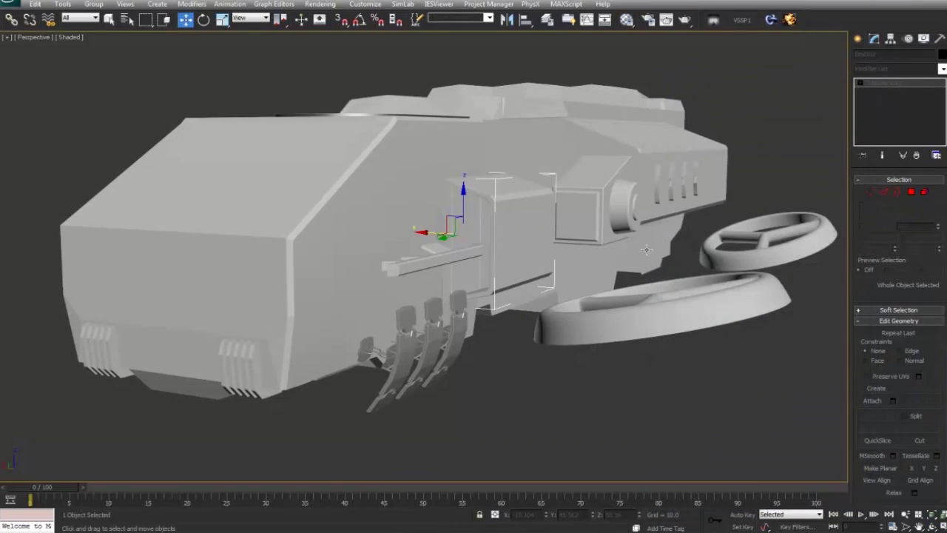
Select all the airship objects and assign the dark glossy material to them
{"action": "left_click", "coordinate": [626, 385]}
{"action": "scroll", "coordinate": [481, 281], "scroll_direction": "down", "scroll_amount": 4}
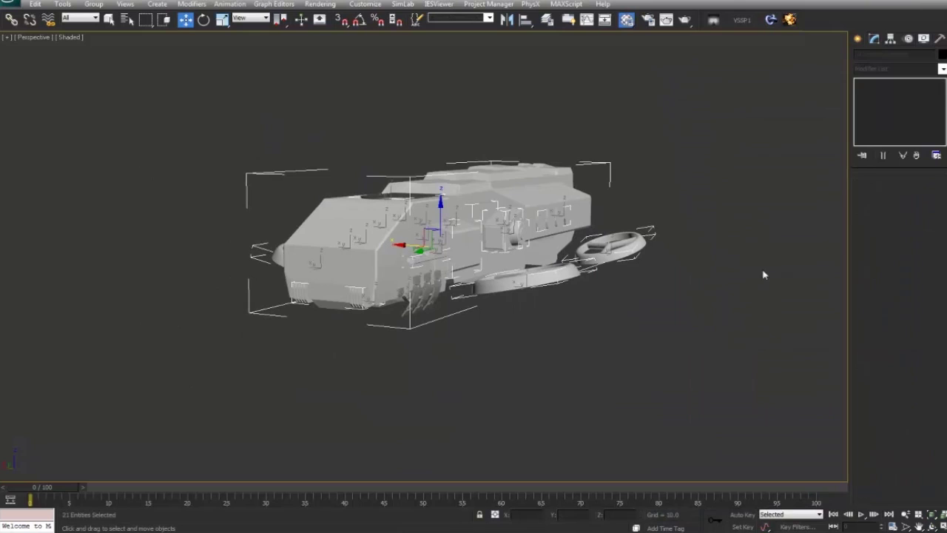
{"action": "key", "text": "m"}
{"action": "left_click", "coordinate": [703, 229]}
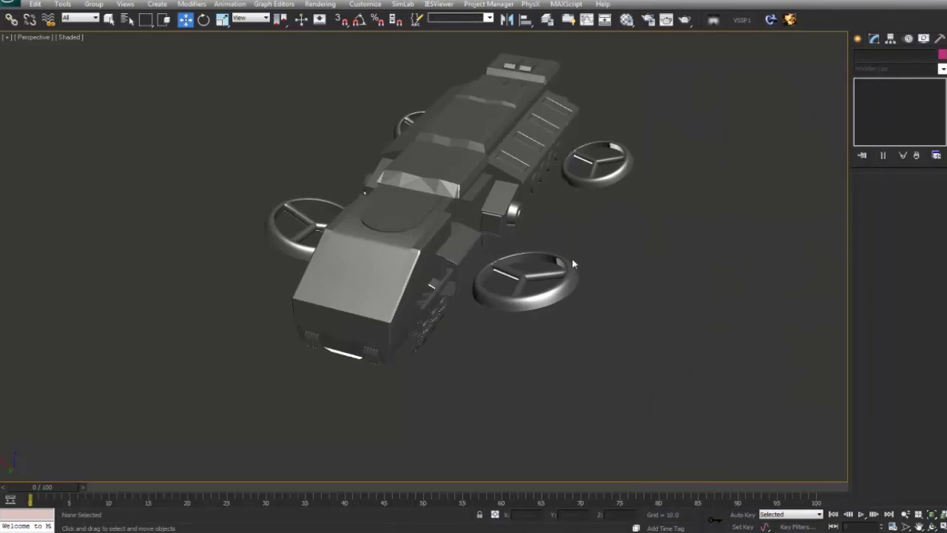
Copy the arm projecting from the box's front recess vertically so two arms sit one above the other
{"action": "key", "text": "F4"}
{"action": "mouse_move", "coordinate": [572, 259]}
{"action": "middle_mouse_down", "text": "alt"}
{"action": "mouse_move", "coordinate": [527, 243]}
{"action": "mouse_move", "coordinate": [544, 314]}
{"action": "mouse_move", "coordinate": [548, 293]}
{"action": "middle_mouse_up", "text": "alt"}
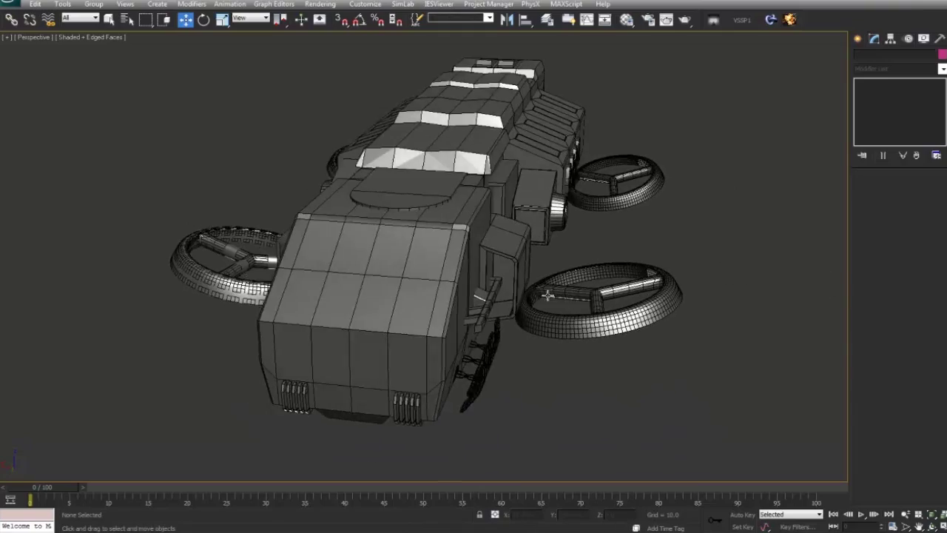
{"action": "scroll", "coordinate": [544, 296], "scroll_direction": "up", "scroll_amount": 5}
{"action": "middle_click_drag", "start_coordinate": [503, 315], "coordinate": [416, 226], "text": "alt"}
{"action": "scroll", "coordinate": [451, 258], "scroll_direction": "down", "scroll_amount": 8}
{"action": "left_click", "coordinate": [415, 227]}
{"action": "scroll", "coordinate": [415, 225], "scroll_direction": "up", "scroll_amount": 7}
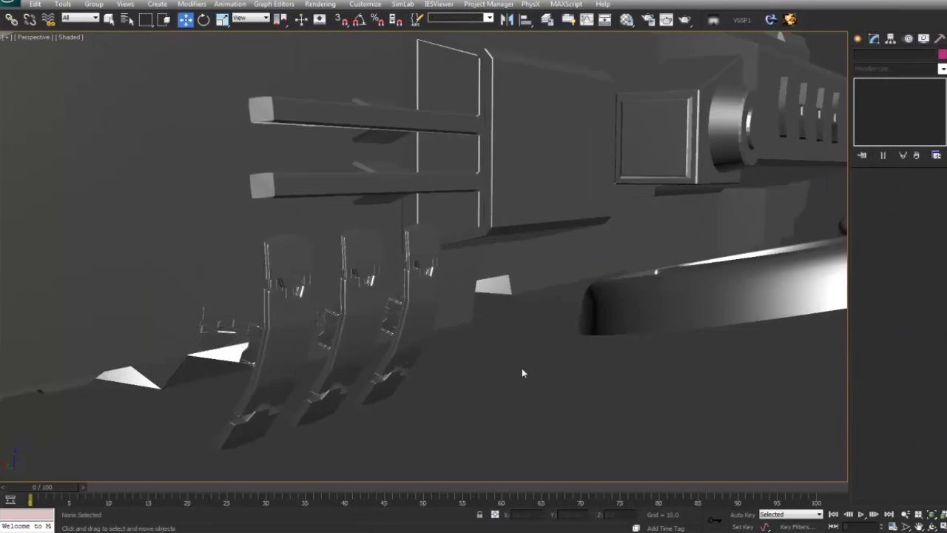
{"action": "scroll", "coordinate": [523, 374], "scroll_direction": "down", "scroll_amount": 10}
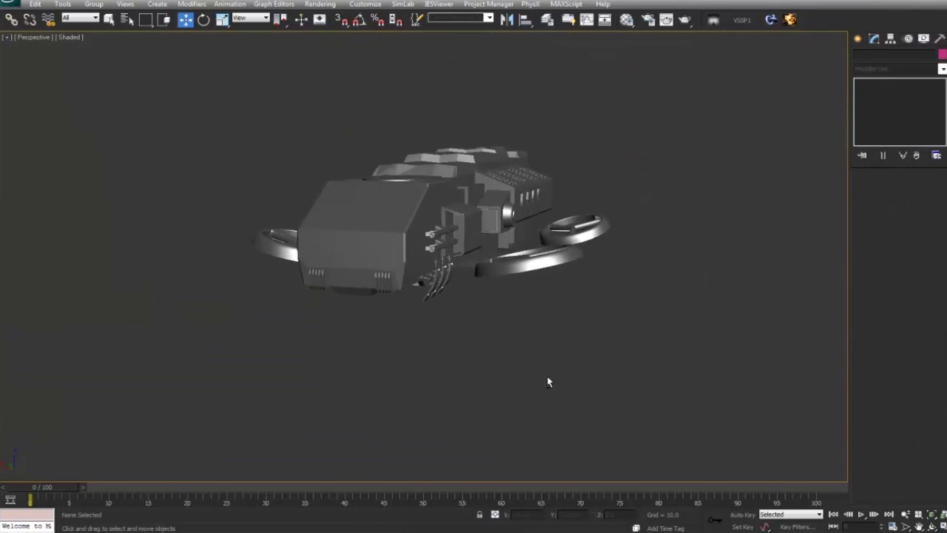
Examine the airship with edged faces and frame the front side propeller ring in the Top view
{"action": "middle_click_drag", "start_coordinate": [547, 382], "coordinate": [474, 385], "text": "alt"}
{"action": "key", "text": "F4"}
{"action": "mouse_move", "coordinate": [429, 286]}
{"action": "middle_mouse_down"}
{"action": "mouse_move", "coordinate": [579, 317]}
{"action": "mouse_move", "coordinate": [625, 347]}
{"action": "mouse_move", "coordinate": [617, 313]}
{"action": "mouse_move", "coordinate": [525, 378]}
{"action": "mouse_move", "coordinate": [497, 381]}
{"action": "mouse_move", "coordinate": [526, 285]}
{"action": "mouse_move", "coordinate": [573, 308]}
{"action": "mouse_move", "coordinate": [606, 341]}
{"action": "middle_mouse_up"}
{"action": "scroll", "coordinate": [448, 294], "scroll_direction": "up", "scroll_amount": 5}
{"action": "scroll", "coordinate": [526, 378], "scroll_direction": "down", "scroll_amount": 4}
{"action": "scroll", "coordinate": [497, 381], "scroll_direction": "up", "scroll_amount": 4}
{"action": "scroll", "coordinate": [605, 345], "scroll_direction": "down", "scroll_amount": 4}
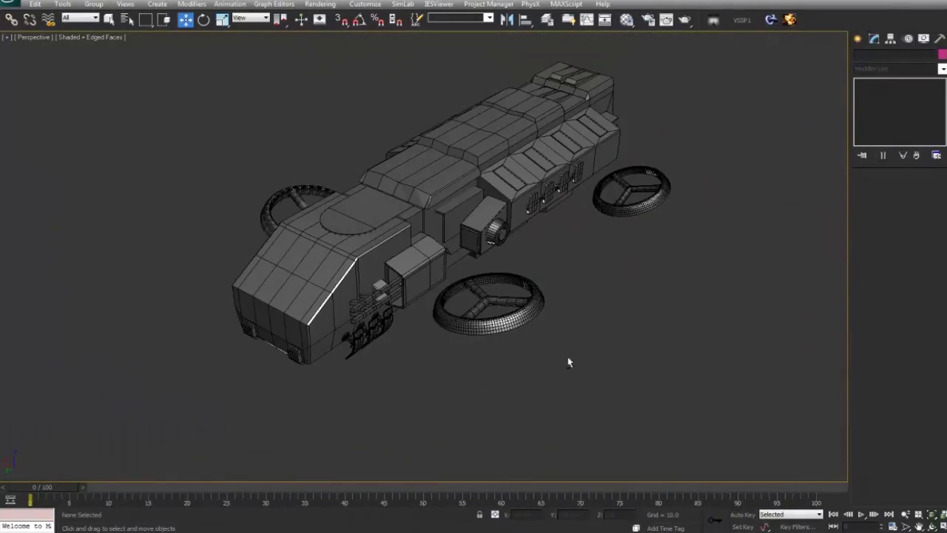
{"action": "left_click", "coordinate": [487, 325]}
{"action": "key", "text": "t"}
{"action": "key", "text": "z"}
{"action": "scroll", "coordinate": [518, 372], "scroll_direction": "down", "scroll_amount": 6}
{"action": "scroll", "coordinate": [516, 363], "scroll_direction": "up", "scroll_amount": 3}
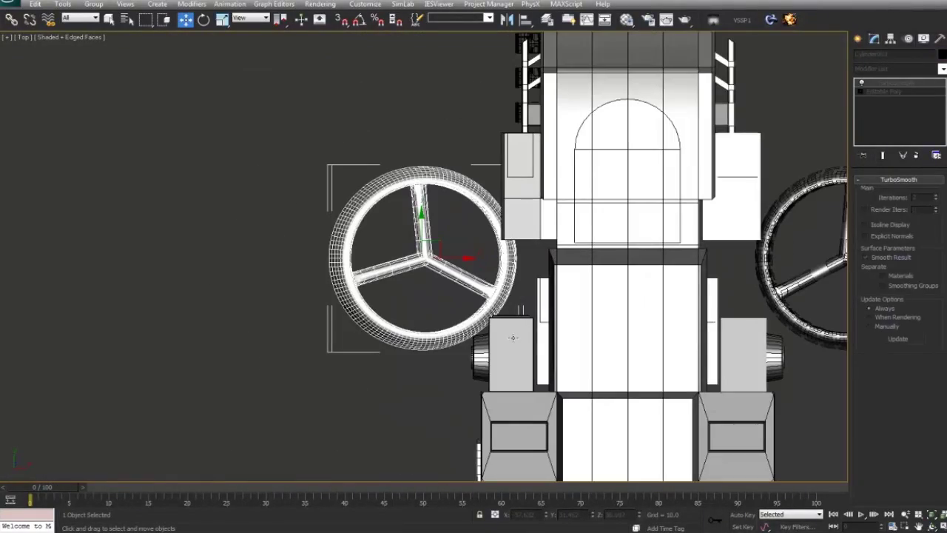
Find the detailed three-spoke fan with radial blades among the spare parts and select its ring
{"action": "middle_click_drag", "start_coordinate": [512, 338], "coordinate": [318, 214], "text": "alt"}
{"action": "scroll", "coordinate": [671, 350], "scroll_direction": "down", "scroll_amount": 4}
{"action": "scroll", "coordinate": [556, 351], "scroll_direction": "down", "scroll_amount": 5}
{"action": "scroll", "coordinate": [452, 372], "scroll_direction": "down", "scroll_amount": 3}
{"action": "middle_click_drag", "start_coordinate": [512, 393], "coordinate": [513, 341], "text": "alt"}
{"action": "left_click", "coordinate": [481, 315]}
{"action": "key", "text": "z"}
{"action": "left_click", "coordinate": [477, 319], "text": "ctrl"}
{"action": "scroll", "coordinate": [476, 352], "scroll_direction": "down", "scroll_amount": 4}
{"action": "left_click", "coordinate": [398, 109]}
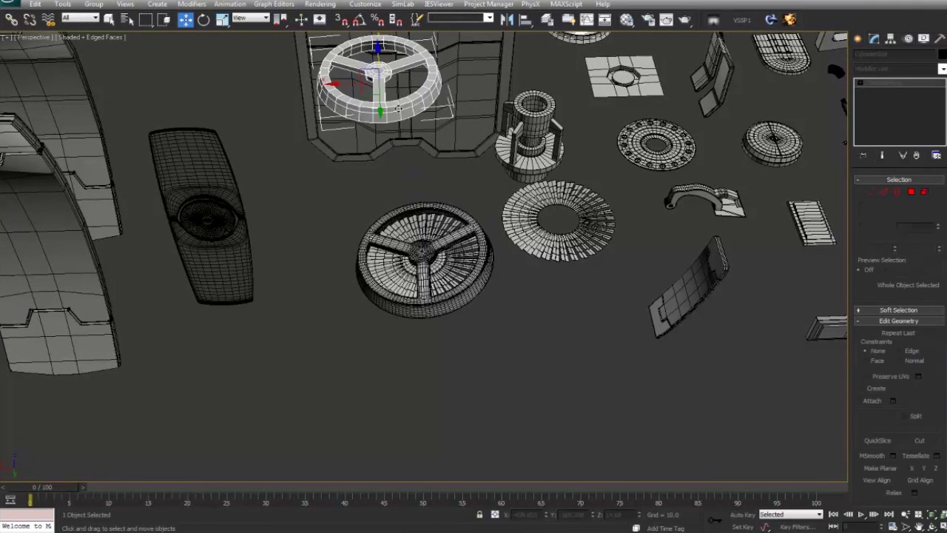
{"action": "left_click", "coordinate": [423, 254]}
{"action": "left_click", "coordinate": [470, 294]}
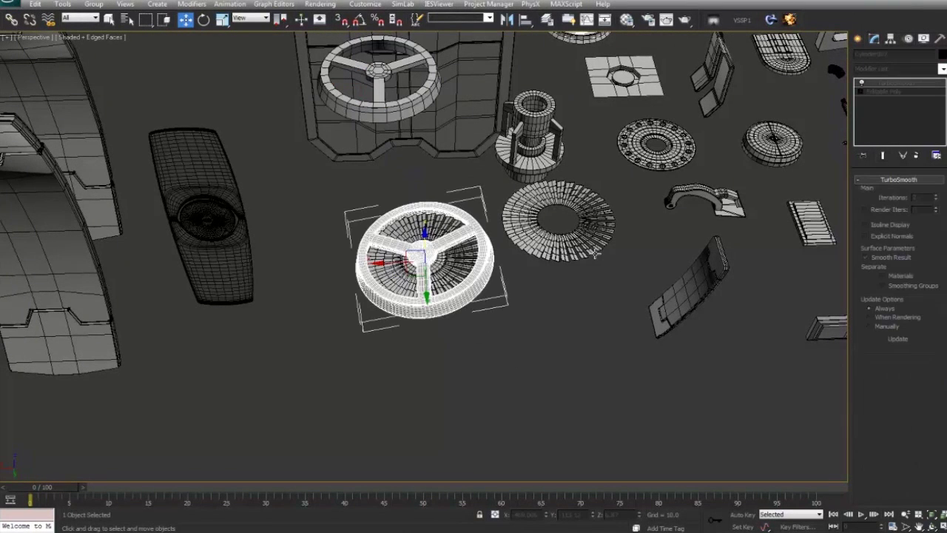
Place the fan ring and its blades at the front propeller, tilted like the placeholder ring, using the Back and Perspective views
{"action": "scroll", "coordinate": [466, 267], "scroll_direction": "down", "scroll_amount": 10}
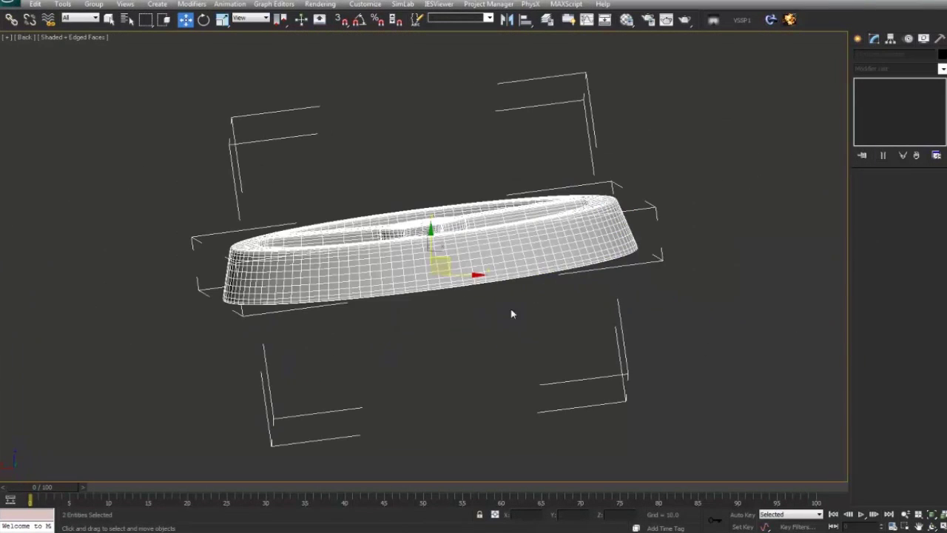
{"action": "scroll", "coordinate": [511, 313], "scroll_direction": "down", "scroll_amount": 5}
{"action": "key", "text": "z"}
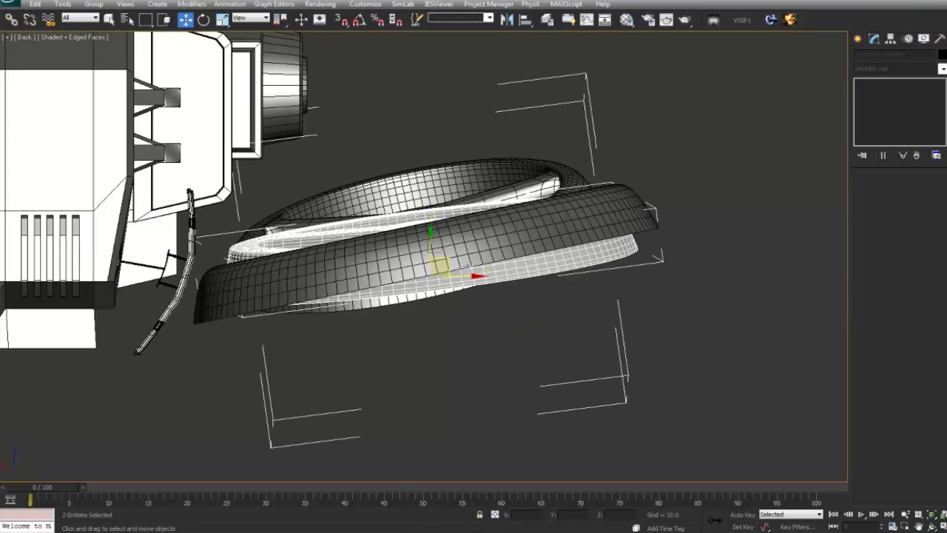
{"action": "key", "text": "F3"}
{"action": "key", "text": "F3"}
{"action": "left_click_drag", "start_coordinate": [444, 261], "coordinate": [449, 263]}
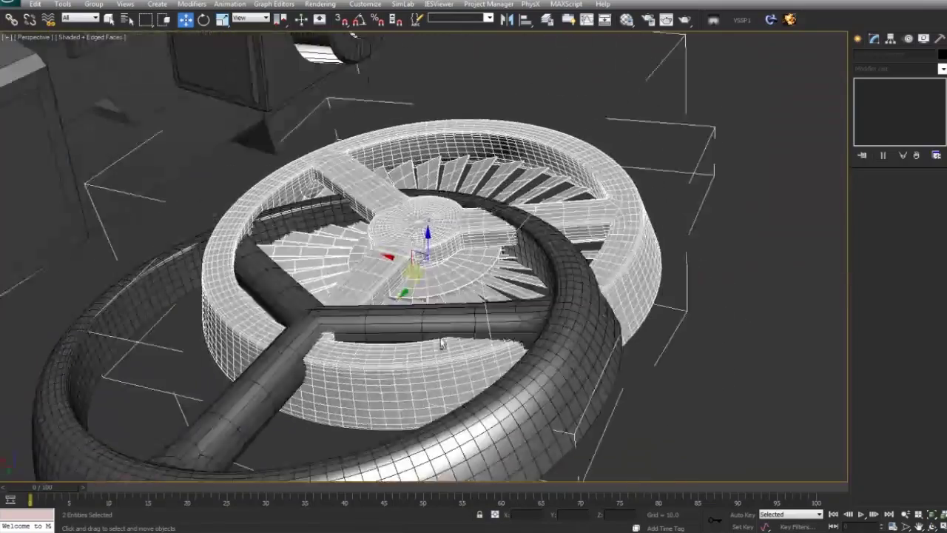
{"action": "scroll", "coordinate": [440, 342], "scroll_direction": "down", "scroll_amount": 5}
{"action": "left_click_drag", "start_coordinate": [396, 250], "coordinate": [330, 234]}
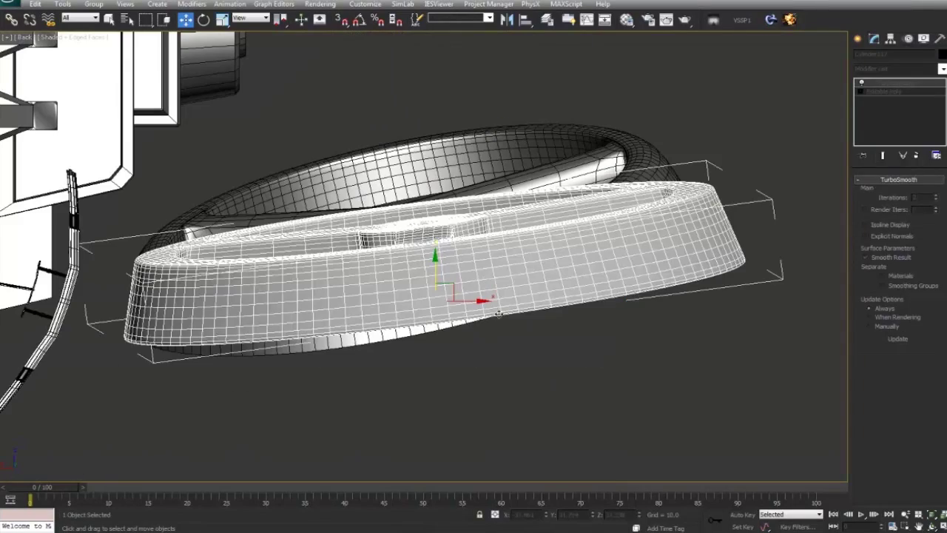
Remove the placeholder propeller rings and display the new two-part fan shaded without edges beside the hull
{"action": "left_click", "coordinate": [607, 376]}
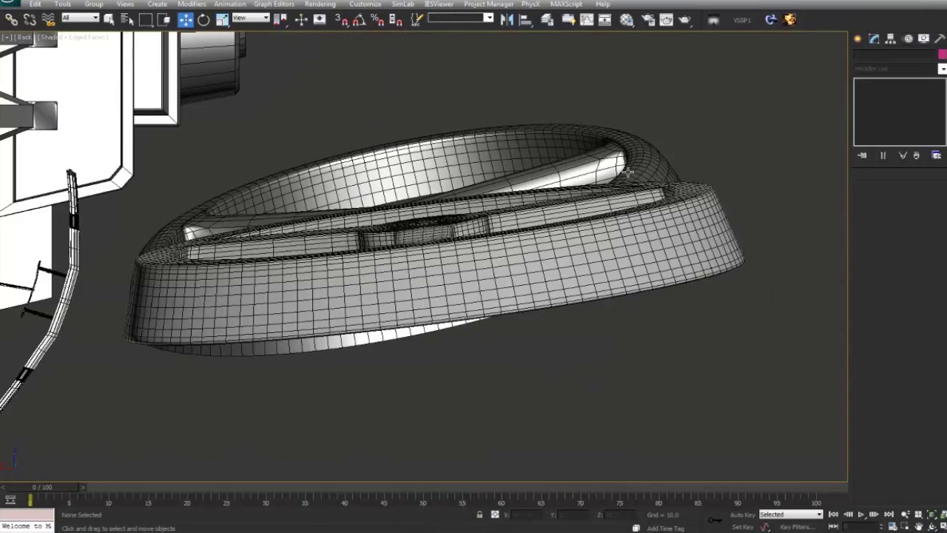
{"action": "scroll", "coordinate": [611, 230], "scroll_direction": "down", "scroll_amount": 3}
{"action": "left_click_drag", "start_coordinate": [419, 318], "coordinate": [418, 319]}
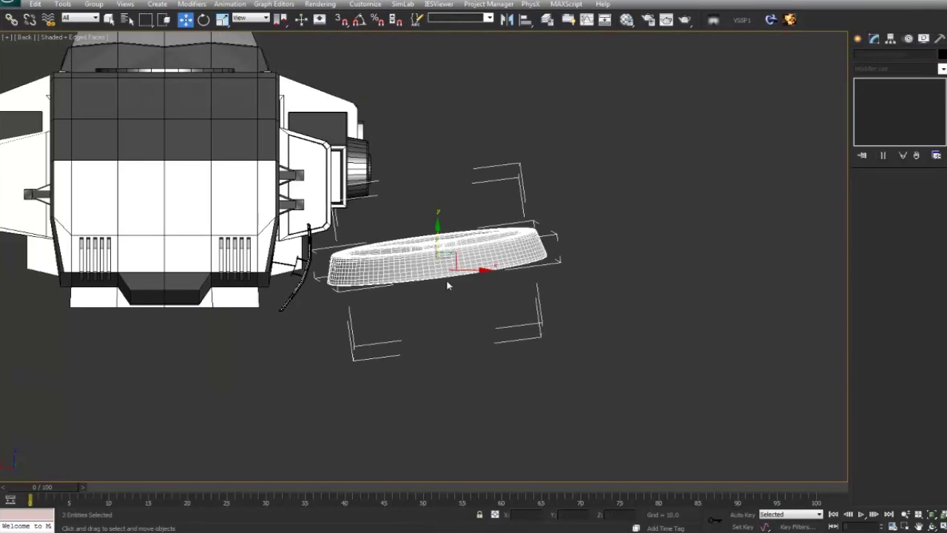
{"action": "key", "text": "z"}
{"action": "scroll", "coordinate": [387, 328], "scroll_direction": "down", "scroll_amount": 4}
{"action": "mouse_move", "coordinate": [445, 282]}
{"action": "middle_mouse_down", "text": "alt"}
{"action": "mouse_move", "coordinate": [374, 338]}
{"action": "mouse_move", "coordinate": [413, 302]}
{"action": "mouse_move", "coordinate": [438, 229]}
{"action": "mouse_move", "coordinate": [399, 306]}
{"action": "middle_mouse_up", "text": "alt"}
{"action": "key", "text": "F4"}
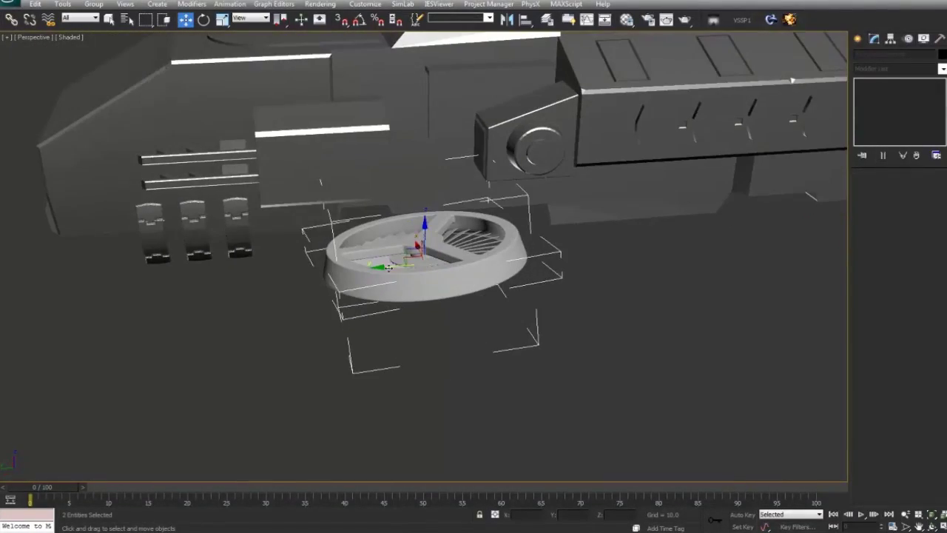
Move the fan forward along Y beside the side box and check its placement in the Top view
{"action": "left_click_drag", "start_coordinate": [388, 267], "coordinate": [361, 270]}
{"action": "middle_click_drag", "start_coordinate": [411, 325], "coordinate": [432, 329], "text": "alt"}
{"action": "left_click", "coordinate": [307, 175]}
{"action": "right_click", "coordinate": [305, 173]}
{"action": "left_click", "coordinate": [330, 142]}
{"action": "middle_click_drag", "start_coordinate": [319, 225], "coordinate": [341, 296], "text": "alt"}
{"action": "left_click_drag", "start_coordinate": [373, 312], "coordinate": [372, 314]}
{"action": "middle_click_drag", "start_coordinate": [381, 322], "coordinate": [226, 293], "text": "alt"}
{"action": "key", "text": "F4"}
{"action": "key", "text": "t"}
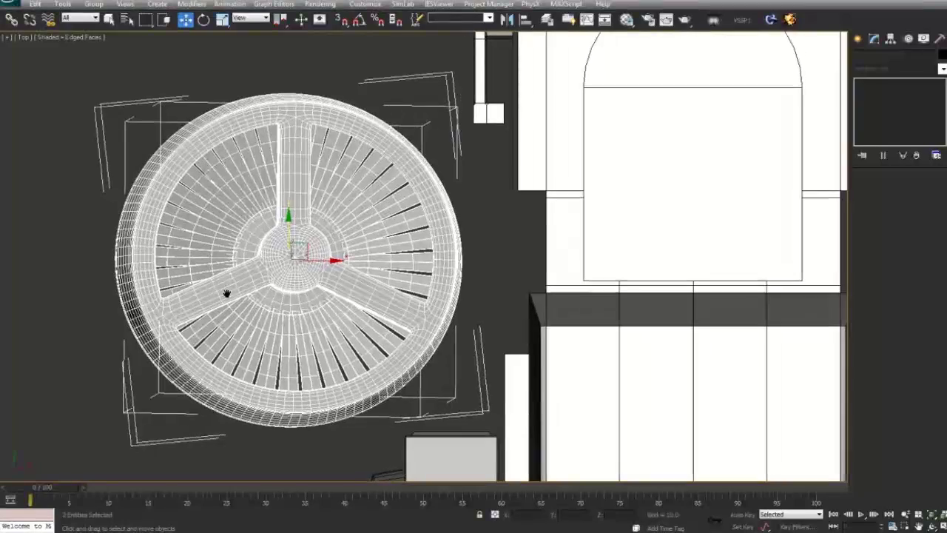
Move the two-part fan closer to the hull in the Top view and check its placement in Perspective
{"action": "left_click_drag", "start_coordinate": [306, 243], "coordinate": [373, 249]}
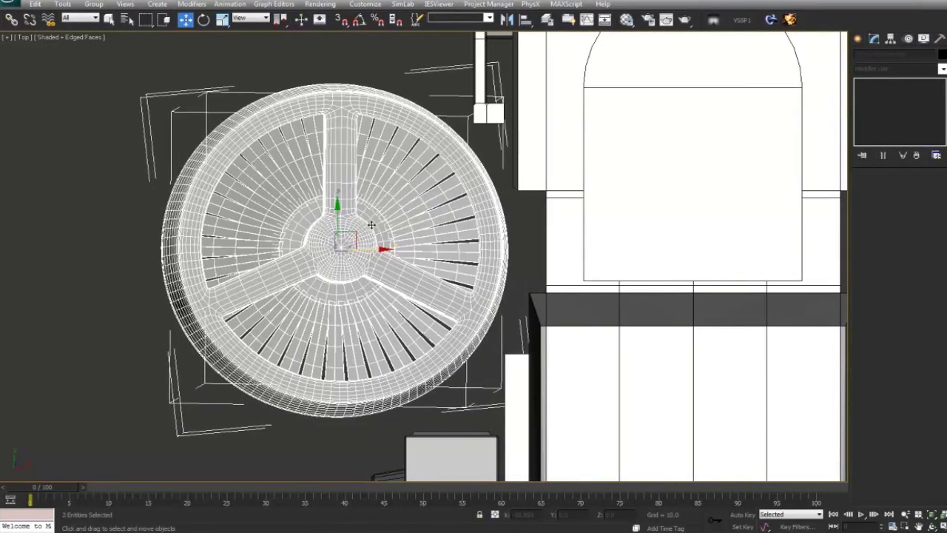
{"action": "key", "text": "p"}
{"action": "middle_click_drag", "start_coordinate": [414, 347], "coordinate": [569, 272], "text": "alt"}
{"action": "scroll", "coordinate": [604, 269], "scroll_direction": "down", "scroll_amount": 5}
Isolate the fan ring and its blades and show them alone in the Top view
{"action": "left_click", "coordinate": [451, 287]}
{"action": "scroll", "coordinate": [452, 287], "scroll_direction": "up", "scroll_amount": 5}
{"action": "middle_click_drag", "start_coordinate": [451, 288], "coordinate": [425, 318], "text": "alt"}
{"action": "left_click", "coordinate": [433, 292]}
{"action": "left_click", "coordinate": [436, 324], "text": "ctrl"}
{"action": "right_click", "coordinate": [436, 324]}
{"action": "left_click", "coordinate": [470, 240]}
{"action": "key", "text": "t"}
{"action": "key", "text": "z"}
{"action": "middle_click_drag", "start_coordinate": [533, 331], "coordinate": [390, 324]}
{"action": "left_click", "coordinate": [494, 294]}
{"action": "scroll", "coordinate": [494, 294], "scroll_direction": "down", "scroll_amount": 2}
{"action": "middle_click_drag", "start_coordinate": [520, 301], "coordinate": [571, 273]}
Check the active layer in the layer list before drawing a spline around the fan
{"action": "left_click", "coordinate": [858, 40]}
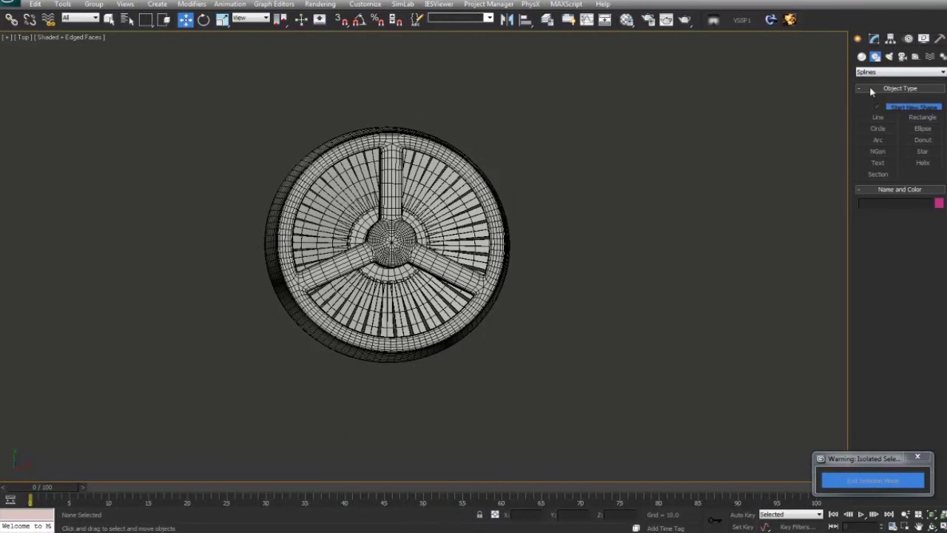
{"action": "middle_click_drag", "start_coordinate": [547, 239], "coordinate": [594, 251]}
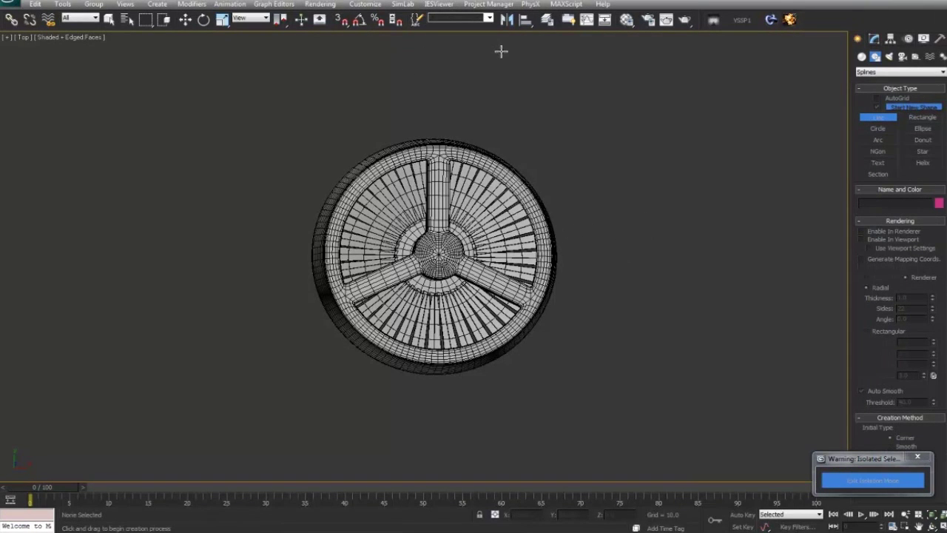
{"action": "left_click", "coordinate": [547, 19]}
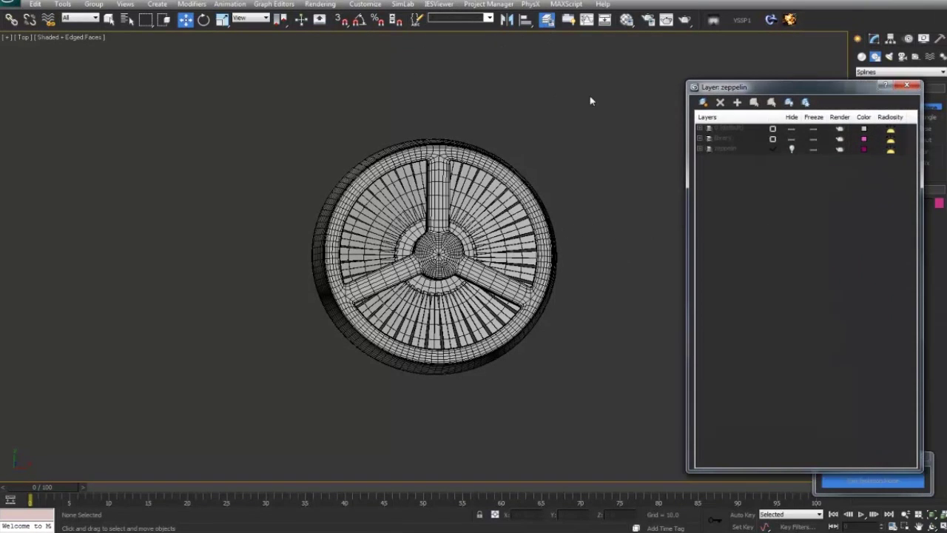
{"action": "left_click", "coordinate": [907, 87]}
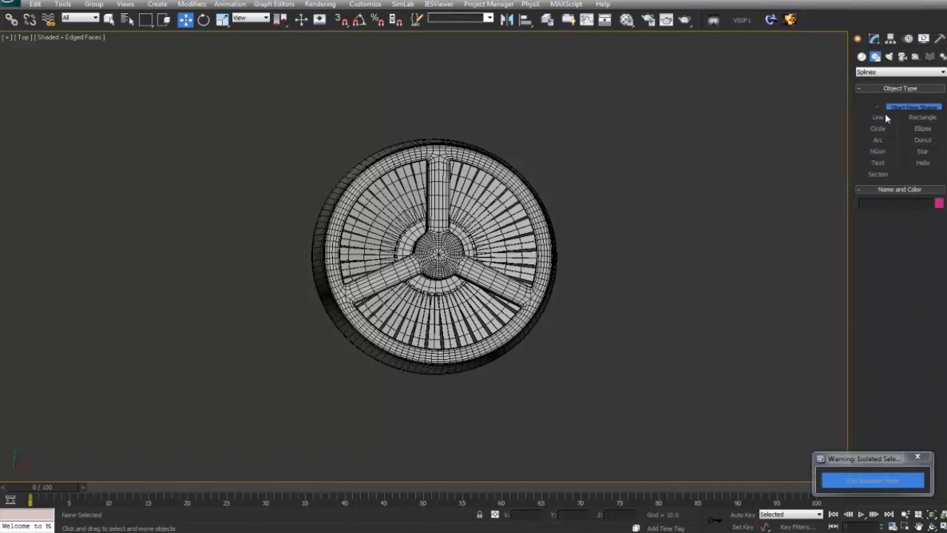
Draw a closed Line spline loosely around the fan ring, with a rectangular arm extending towards the hull side
{"action": "left_click", "coordinate": [557, 227]}
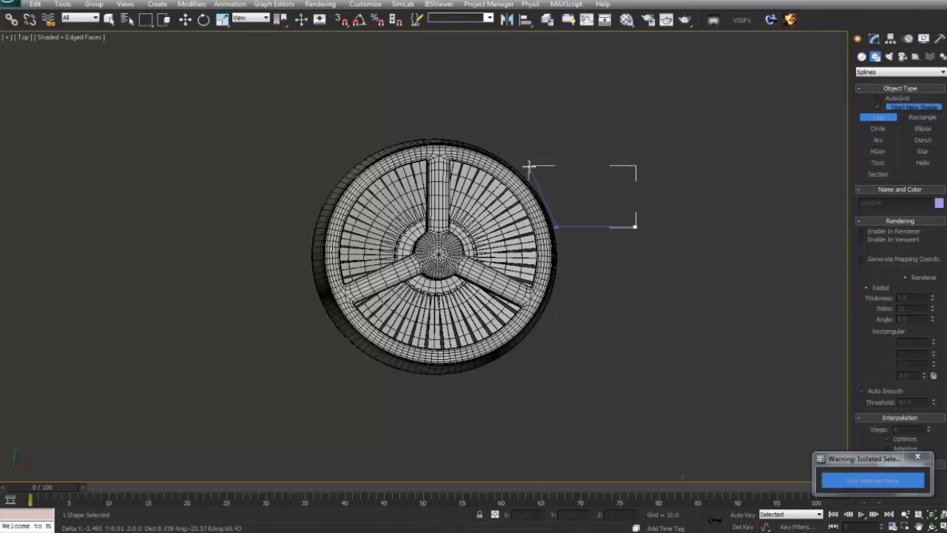
{"action": "left_click", "coordinate": [529, 170]}
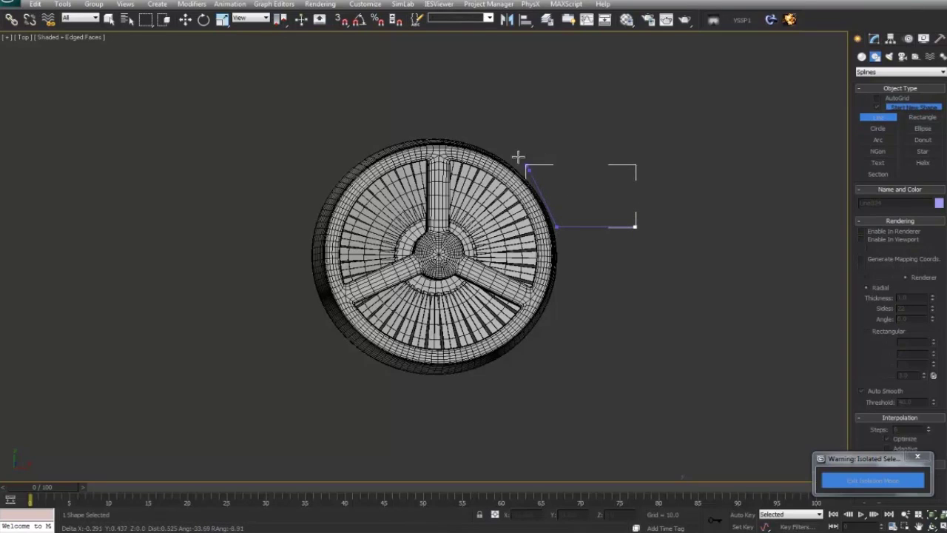
{"action": "left_click", "coordinate": [455, 133]}
{"action": "left_click", "coordinate": [362, 146]}
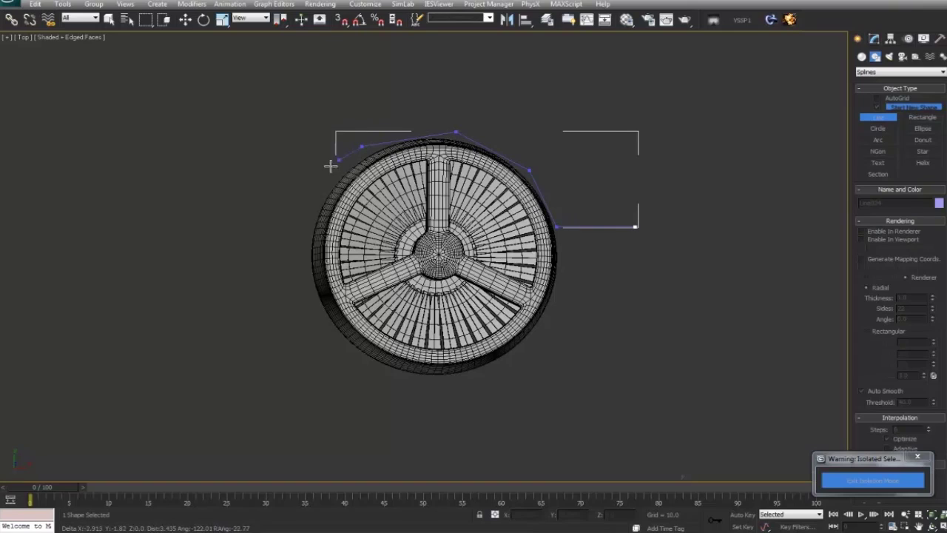
{"action": "left_click", "coordinate": [316, 199]}
{"action": "left_click", "coordinate": [304, 267]}
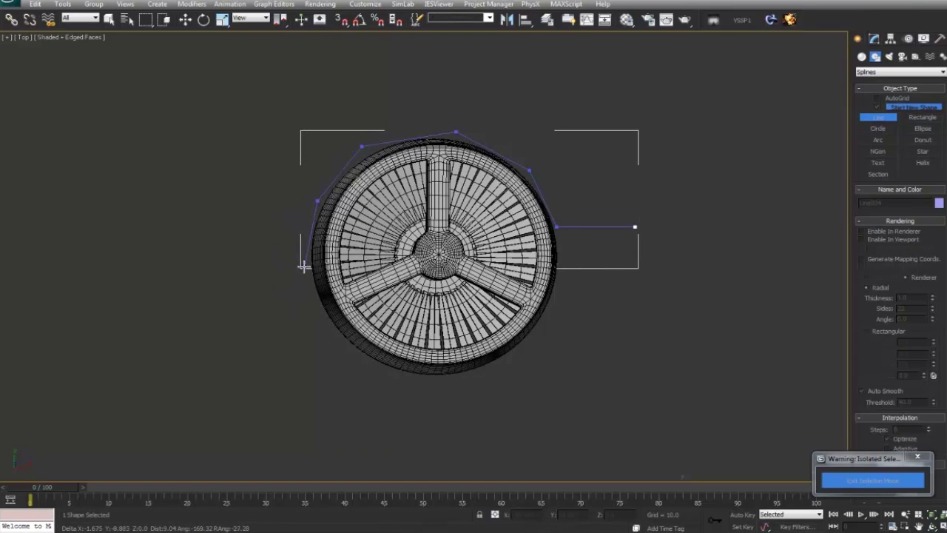
{"action": "left_click", "coordinate": [329, 328]}
{"action": "left_click", "coordinate": [378, 369]}
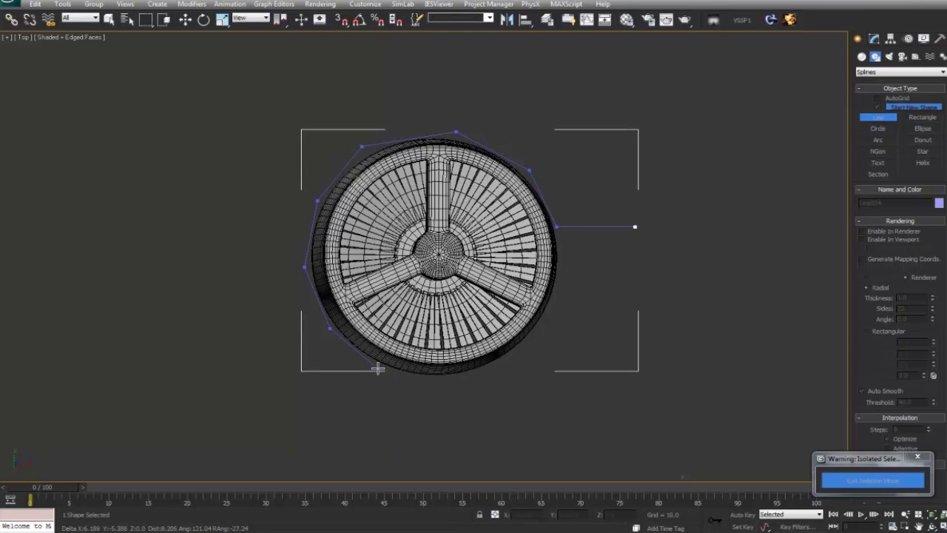
{"action": "left_click", "coordinate": [442, 380]}
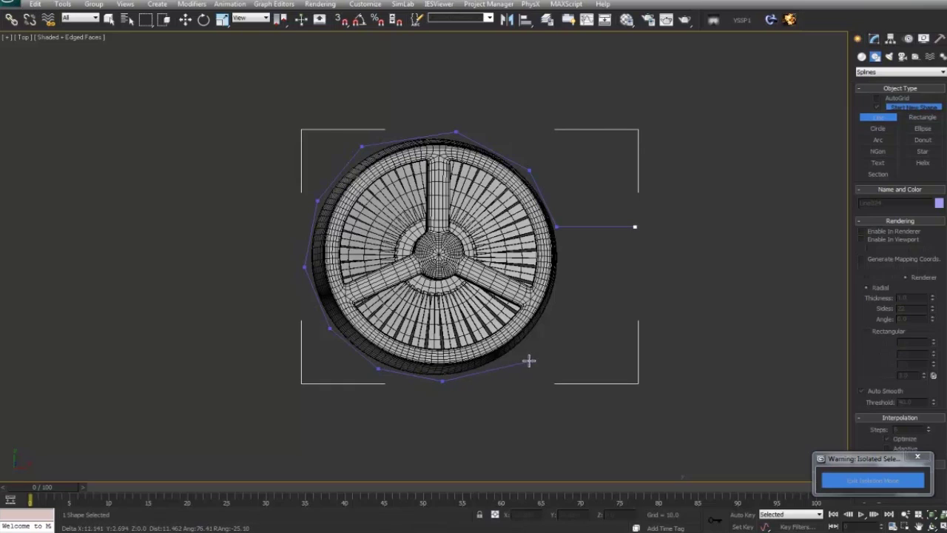
{"action": "left_click", "coordinate": [514, 359]}
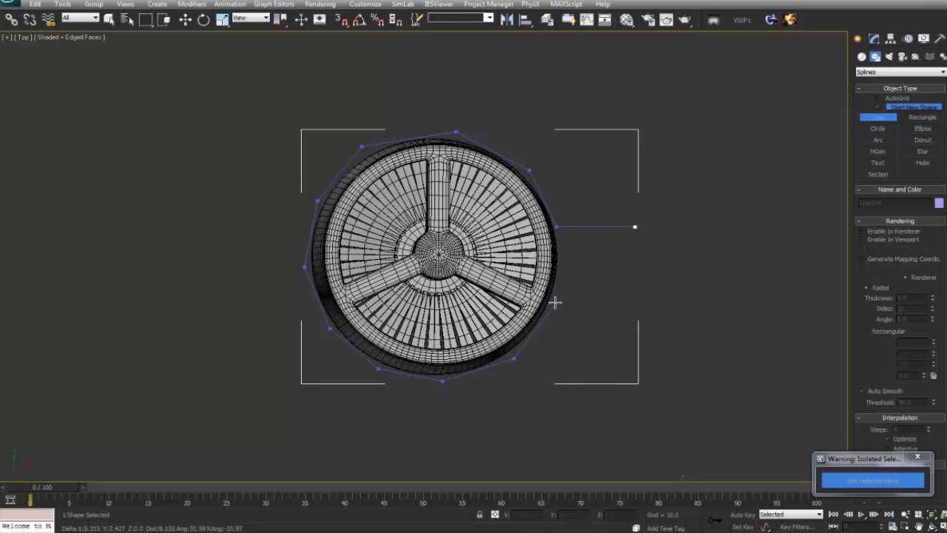
{"action": "left_click", "coordinate": [554, 302]}
{"action": "left_click", "coordinate": [634, 302]}
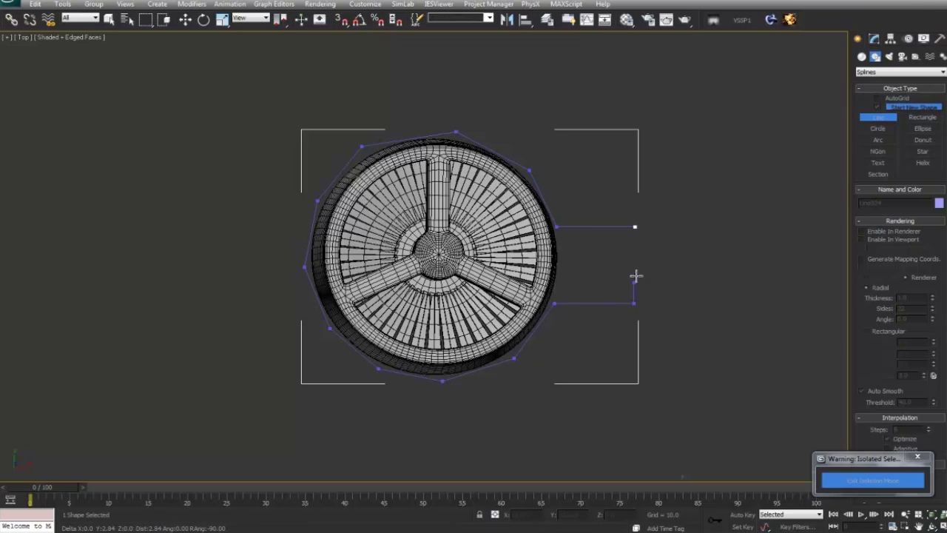
{"action": "left_click", "coordinate": [634, 227]}
{"action": "left_click", "coordinate": [456, 305]}
{"action": "key", "text": "w"}
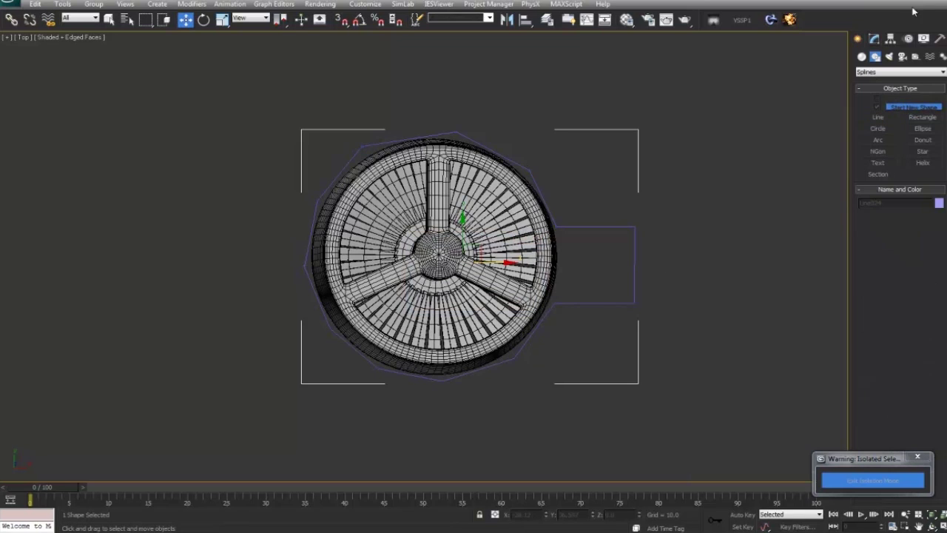
Fillet the two spline vertices where the rectangular arm meets the round outline
{"action": "left_click", "coordinate": [874, 38]}
{"action": "left_click", "coordinate": [885, 439]}
{"action": "scroll", "coordinate": [577, 288], "scroll_direction": "up", "scroll_amount": 6}
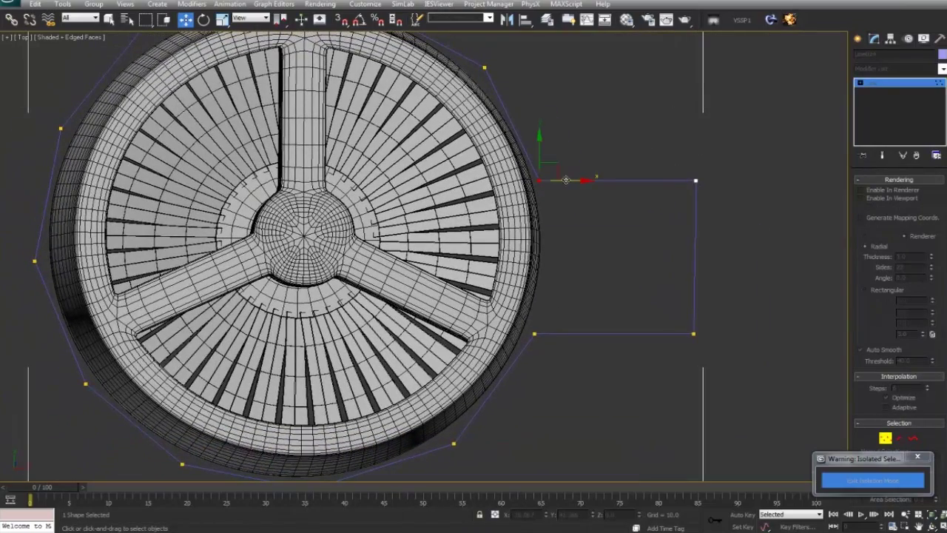
{"action": "left_click", "coordinate": [592, 239]}
{"action": "middle_click_drag", "start_coordinate": [590, 238], "coordinate": [594, 237]}
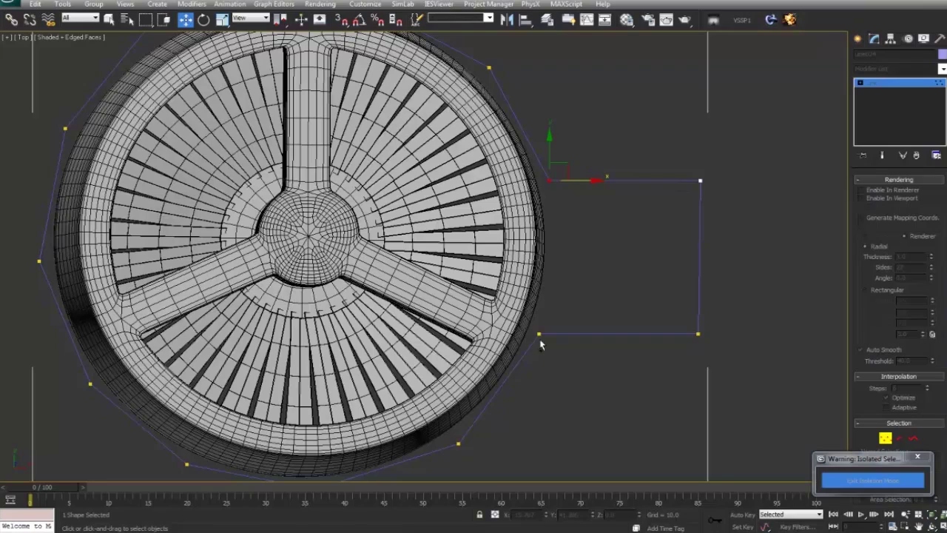
{"action": "scroll", "coordinate": [875, 375], "scroll_direction": "down", "scroll_amount": 10}
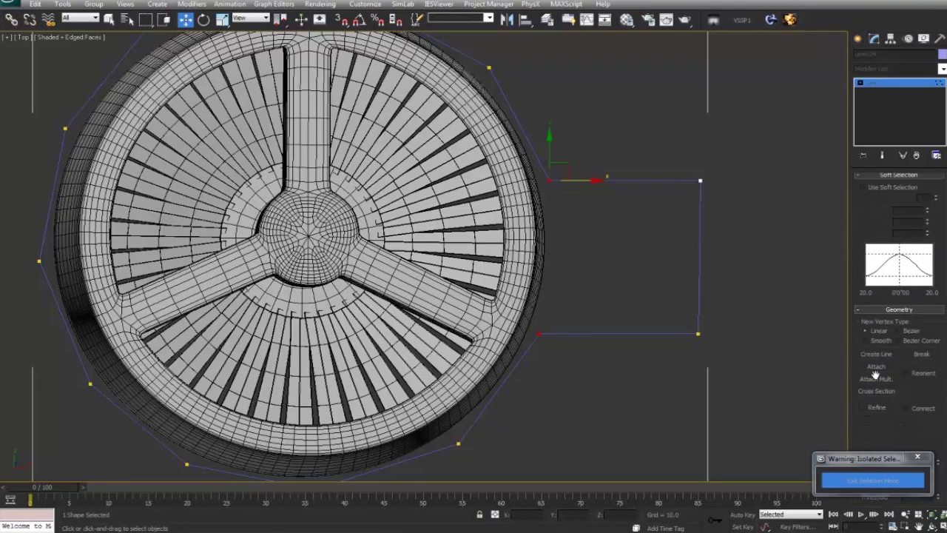
{"action": "scroll", "coordinate": [883, 361], "scroll_direction": "down", "scroll_amount": 5}
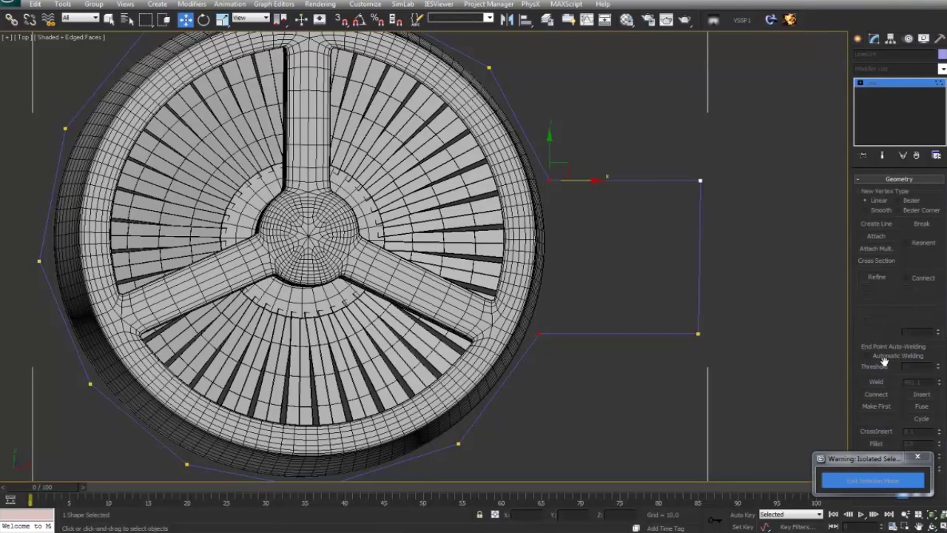
{"action": "left_click", "coordinate": [878, 443]}
{"action": "mouse_move", "coordinate": [538, 334]}
{"action": "left_mouse_down"}
{"action": "mouse_move", "coordinate": [544, 311]}
{"action": "mouse_move", "coordinate": [544, 319]}
{"action": "left_mouse_up"}
{"action": "key", "text": "w"}
{"action": "scroll", "coordinate": [573, 324], "scroll_direction": "down", "scroll_amount": 2}
{"action": "middle_click_drag", "start_coordinate": [558, 319], "coordinate": [613, 353]}
{"action": "scroll", "coordinate": [632, 329], "scroll_direction": "up", "scroll_amount": 3}
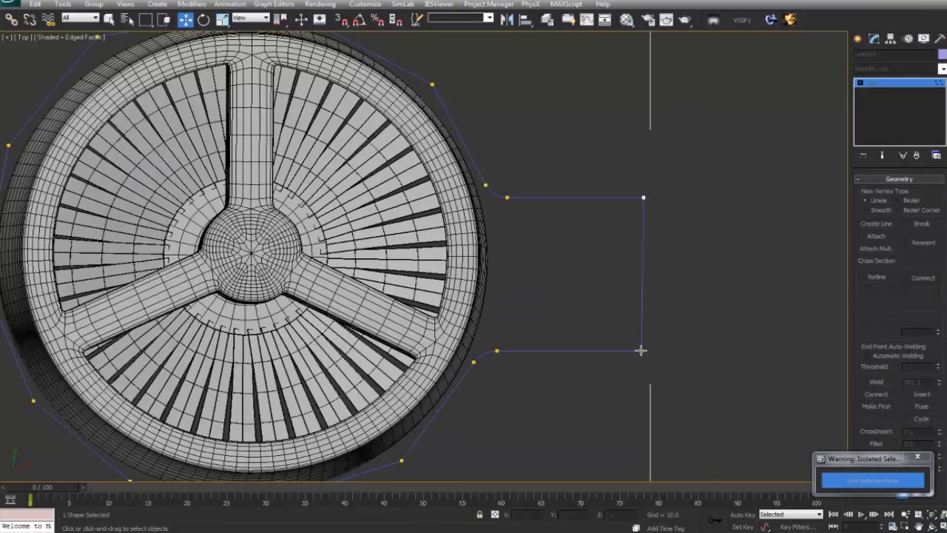
Try converting the outline's upper-right vertices to Bezier
{"action": "key", "text": "z"}
{"action": "middle_click_drag", "start_coordinate": [472, 291], "coordinate": [606, 363]}
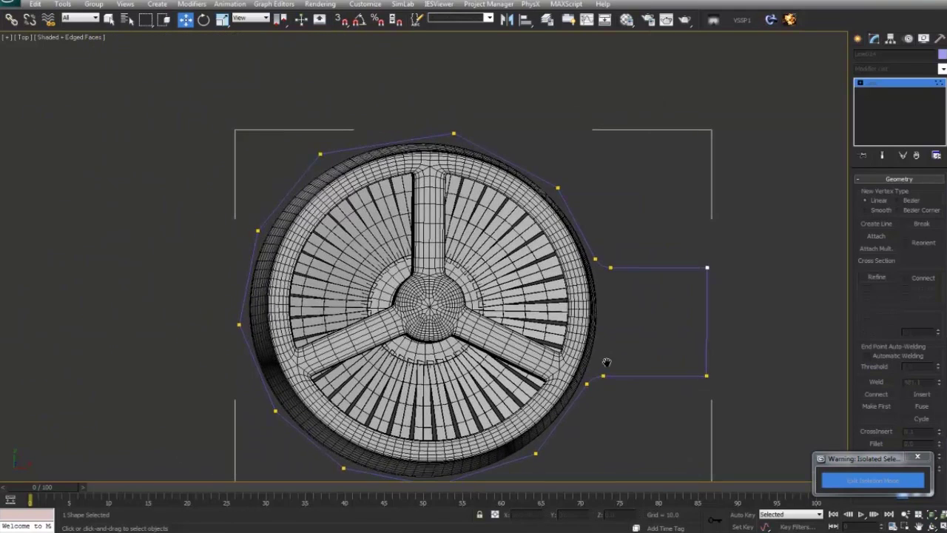
{"action": "right_click", "coordinate": [559, 187]}
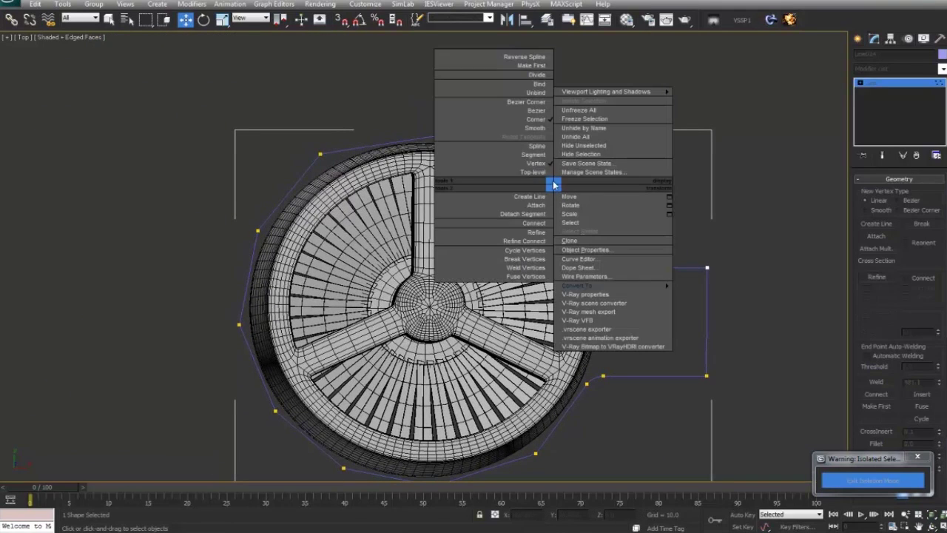
{"action": "left_click", "coordinate": [541, 109]}
{"action": "key", "text": "ctrl+z"}
Convert the vertices around the upper and far sides of the fan outline to Smooth
{"action": "right_click", "coordinate": [556, 190]}
{"action": "left_click", "coordinate": [540, 133]}
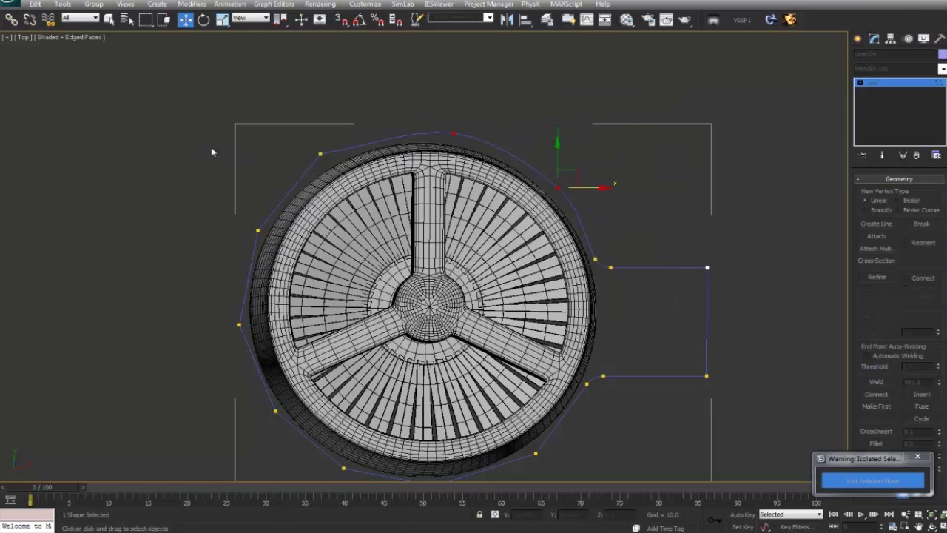
{"action": "left_click_drag", "start_coordinate": [381, 439], "coordinate": [381, 439]}
{"action": "right_click", "coordinate": [533, 363]}
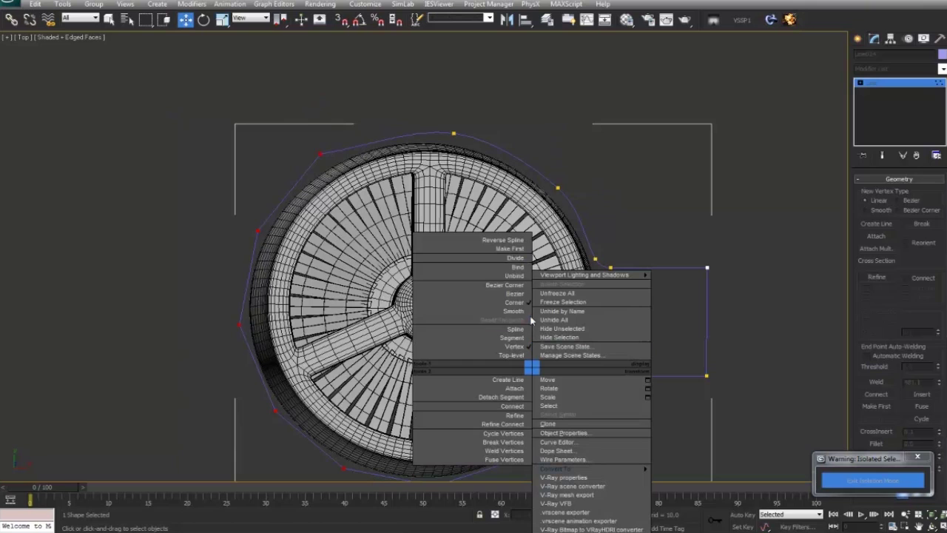
{"action": "left_click", "coordinate": [503, 312]}
{"action": "left_click", "coordinate": [506, 310]}
{"action": "middle_click_drag", "start_coordinate": [516, 302], "coordinate": [561, 237]}
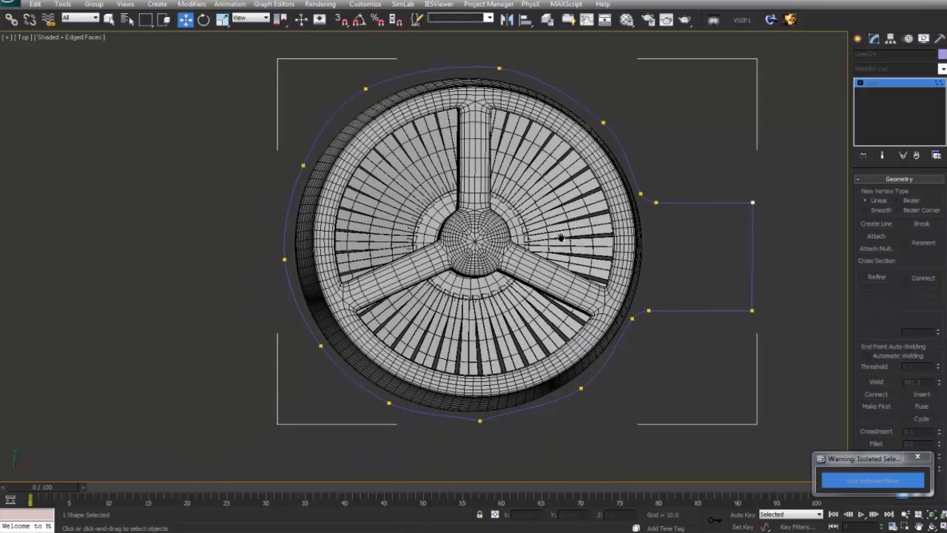
Move the two uppermost outline vertices closer to the fan ring to even out the curve
{"action": "left_click", "coordinate": [366, 89]}
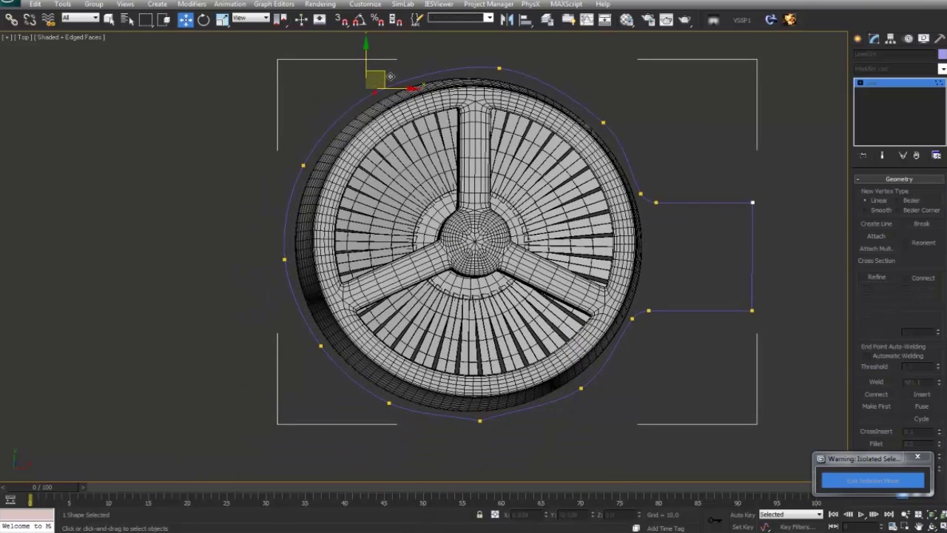
{"action": "left_click", "coordinate": [500, 67]}
{"action": "left_click_drag", "start_coordinate": [517, 50], "coordinate": [512, 54]}
Convert the outline's upper-right vertex to Bezier and adjust its handles so the curve follows the ring
{"action": "left_click", "coordinate": [602, 122]}
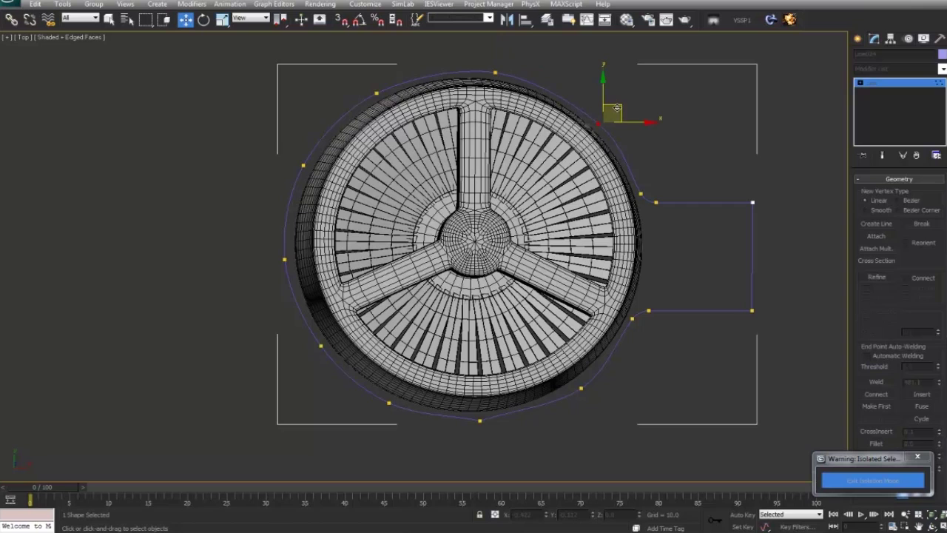
{"action": "right_click", "coordinate": [601, 124]}
{"action": "left_click", "coordinate": [582, 61]}
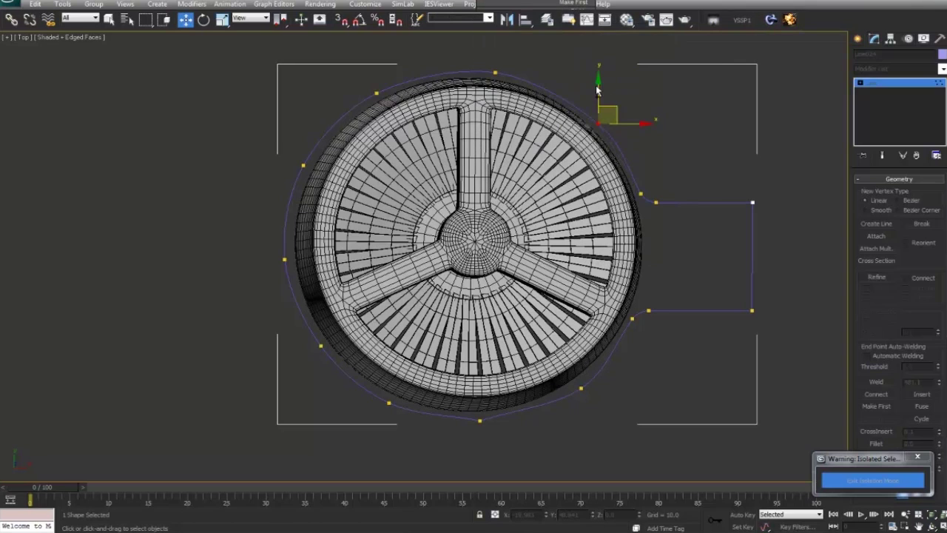
{"action": "right_click", "coordinate": [604, 124]}
{"action": "left_click", "coordinate": [584, 56]}
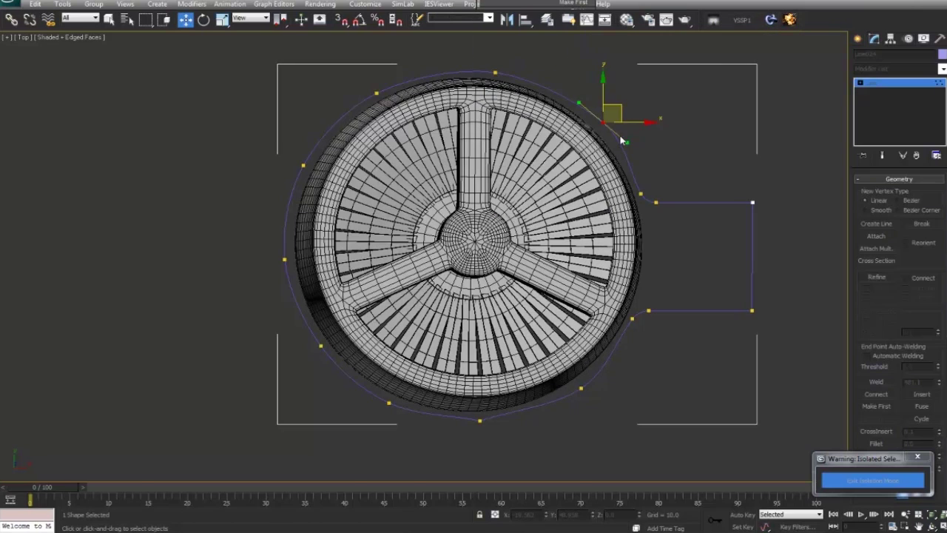
{"action": "scroll", "coordinate": [492, 252], "scroll_direction": "up", "scroll_amount": 6}
{"action": "left_click_drag", "start_coordinate": [457, 283], "coordinate": [453, 286]}
{"action": "left_click_drag", "start_coordinate": [438, 238], "coordinate": [437, 245]}
{"action": "left_click", "coordinate": [489, 306]}
Smooth the lowest outline vertex so the curve runs round beneath the fan ring
{"action": "middle_click_drag", "start_coordinate": [482, 264], "coordinate": [632, 192]}
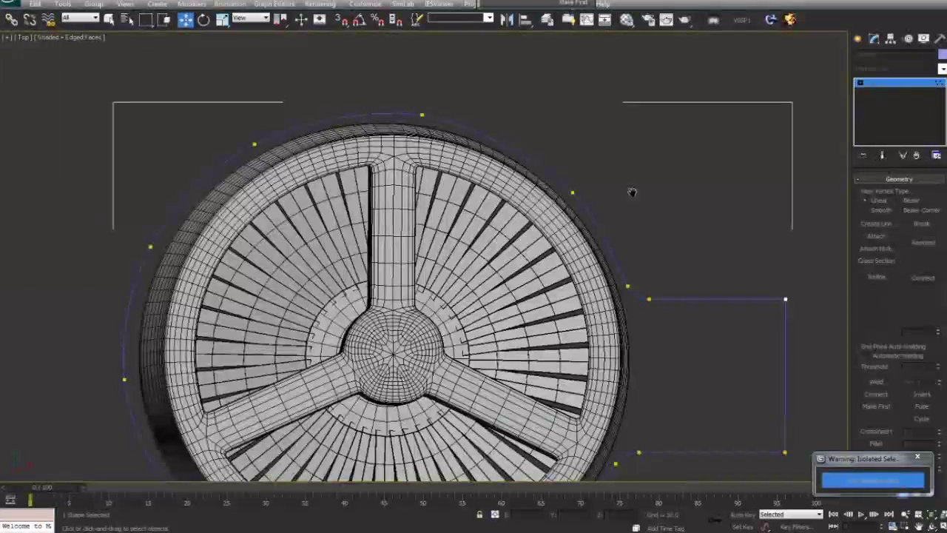
{"action": "scroll", "coordinate": [631, 193], "scroll_direction": "down", "scroll_amount": 3}
{"action": "left_click", "coordinate": [568, 386]}
{"action": "left_click", "coordinate": [469, 417]}
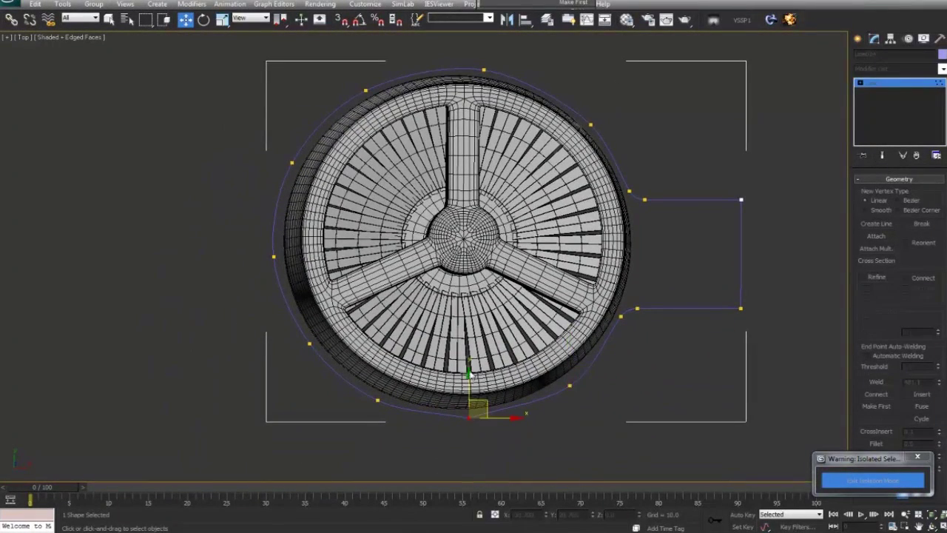
{"action": "right_click", "coordinate": [470, 375]}
{"action": "middle_click_drag", "start_coordinate": [477, 392], "coordinate": [555, 452]}
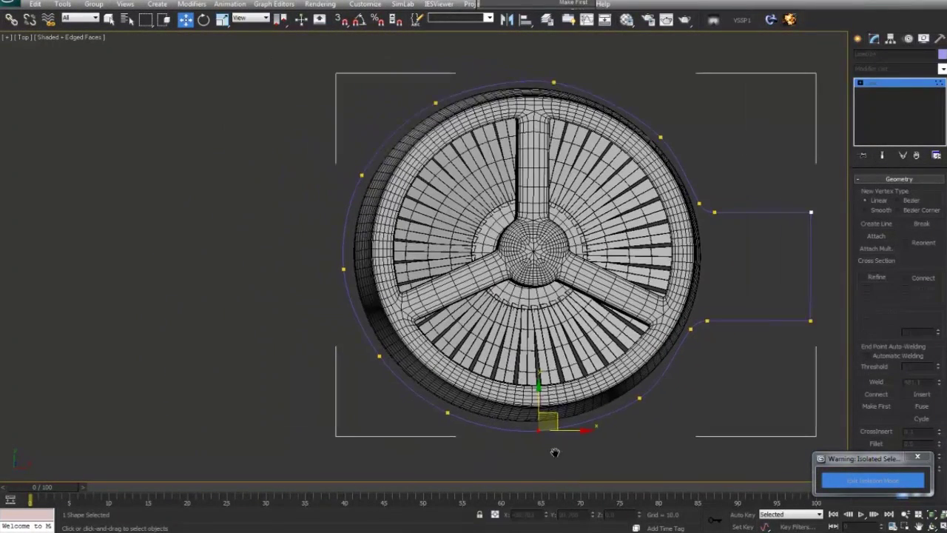
Reposition the lower outline vertices so the spline follows the fan ring at an even distance
{"action": "left_click", "coordinate": [638, 400]}
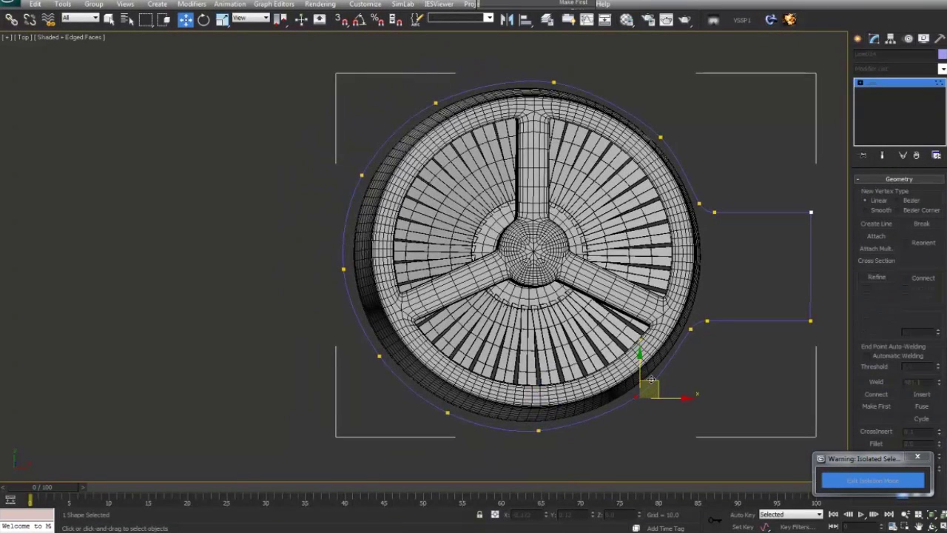
{"action": "left_click", "coordinate": [653, 421]}
{"action": "middle_click_drag", "start_coordinate": [542, 432], "coordinate": [582, 381]}
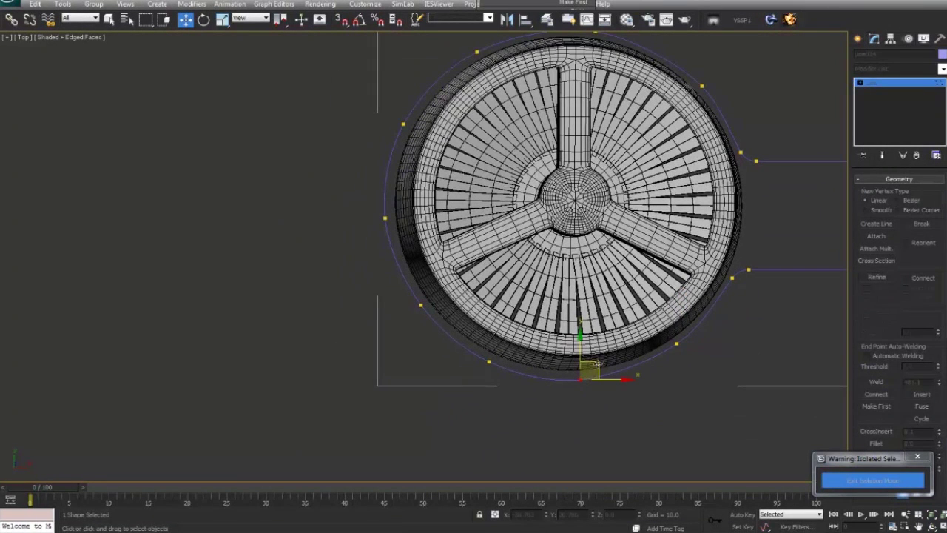
{"action": "left_click", "coordinate": [489, 363]}
{"action": "left_click", "coordinate": [524, 403]}
{"action": "middle_click_drag", "start_coordinate": [621, 350], "coordinate": [446, 409]}
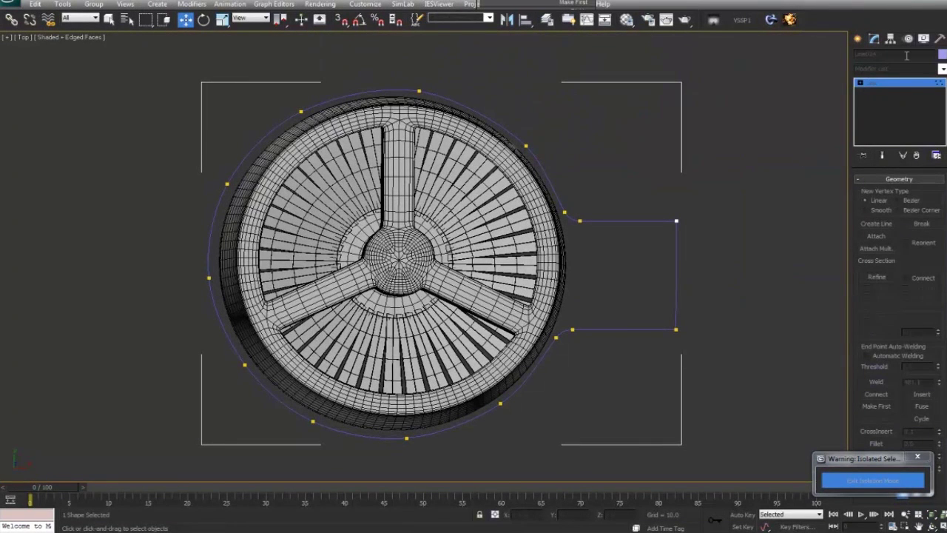
Draw a guide circle from the hub out to the housing outline and shift it slightly to fit around the fan
{"action": "left_click", "coordinate": [857, 40]}
{"action": "left_click", "coordinate": [878, 128]}
{"action": "key", "text": "F3"}
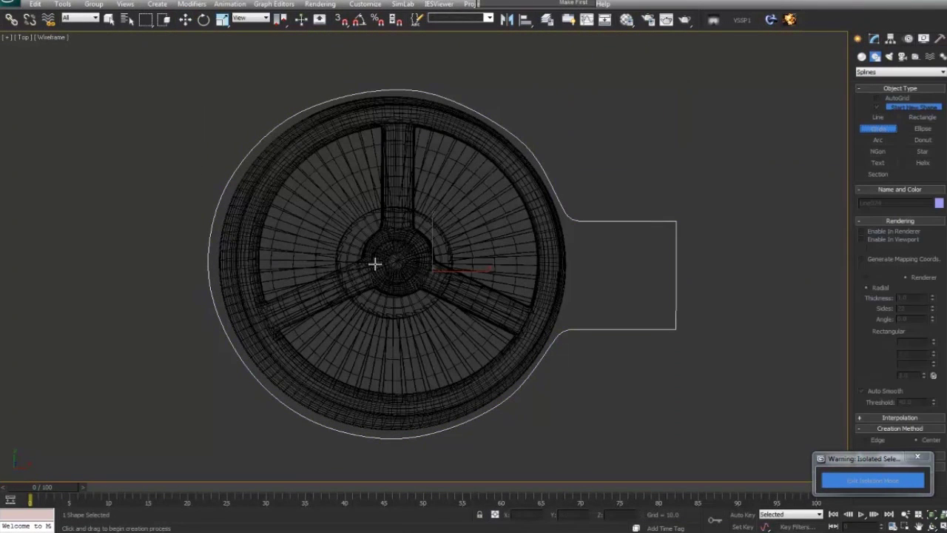
{"action": "left_click_drag", "start_coordinate": [396, 260], "coordinate": [507, 400]}
{"action": "key", "text": "w"}
{"action": "left_click_drag", "start_coordinate": [433, 263], "coordinate": [429, 264]}
Move the outline's lower-right vertex onto the guide circle
{"action": "left_click", "coordinate": [585, 330]}
{"action": "left_click", "coordinate": [877, 43]}
{"action": "scroll", "coordinate": [917, 255], "scroll_direction": "up", "scroll_amount": 5}
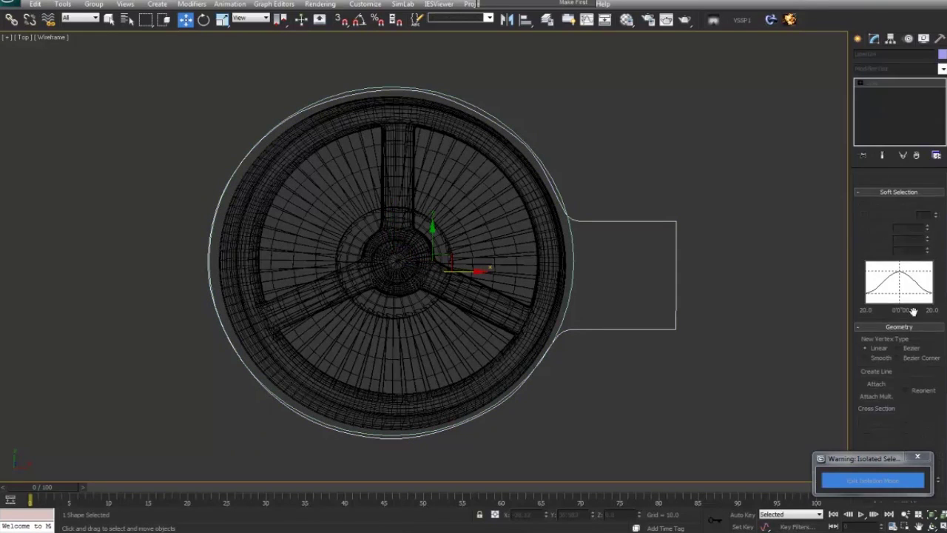
{"action": "left_click", "coordinate": [885, 275]}
{"action": "middle_click_drag", "start_coordinate": [536, 366], "coordinate": [572, 260]}
{"action": "scroll", "coordinate": [573, 260], "scroll_direction": "up", "scroll_amount": 3}
{"action": "middle_click_drag", "start_coordinate": [622, 358], "coordinate": [592, 330]}
{"action": "left_click", "coordinate": [619, 305]}
{"action": "left_click_drag", "start_coordinate": [635, 289], "coordinate": [630, 286]}
Nudge the outline's lowest, lower-left and leftmost vertices so the spline follows the guide circle
{"action": "left_click", "coordinate": [432, 375]}
{"action": "left_click_drag", "start_coordinate": [432, 341], "coordinate": [432, 334]}
{"action": "middle_click_drag", "start_coordinate": [432, 335], "coordinate": [595, 339]}
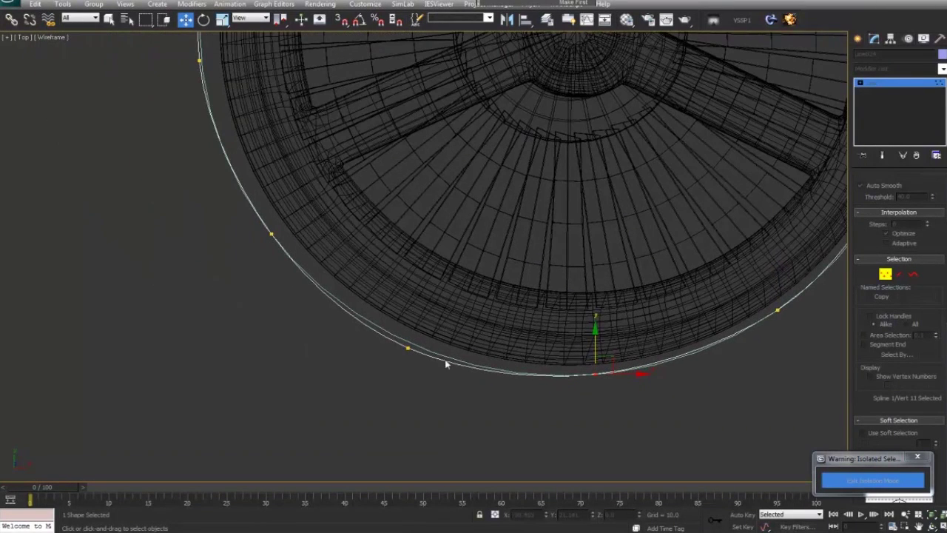
{"action": "left_click", "coordinate": [408, 345]}
{"action": "left_click_drag", "start_coordinate": [422, 329], "coordinate": [423, 324]}
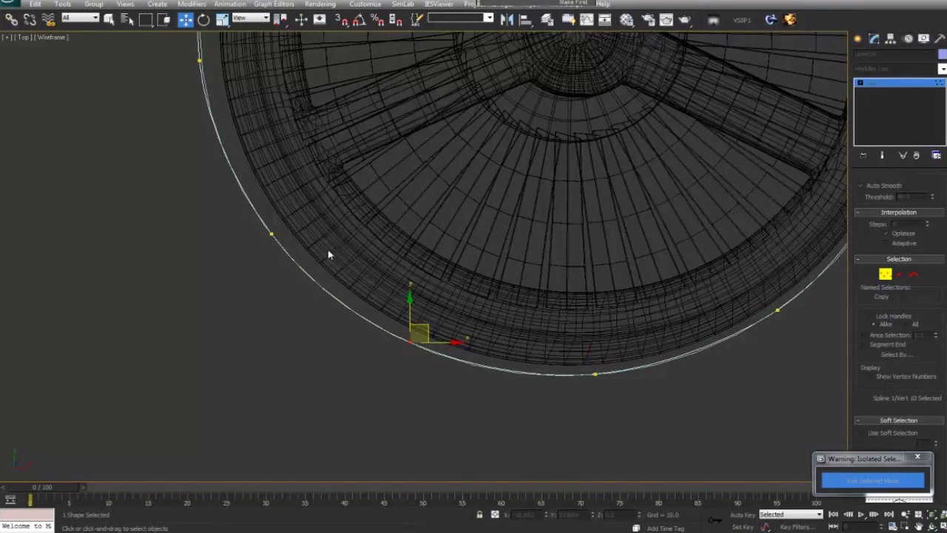
{"action": "middle_click_drag", "start_coordinate": [290, 132], "coordinate": [457, 351]}
{"action": "left_click", "coordinate": [367, 279]}
{"action": "left_click_drag", "start_coordinate": [391, 278], "coordinate": [392, 277]}
Raise the outline's topmost vertex to the guide circle, convert it to Bezier and stretch its handle along the curve
{"action": "middle_click_drag", "start_coordinate": [563, 59], "coordinate": [432, 308]}
{"action": "left_click", "coordinate": [419, 198]}
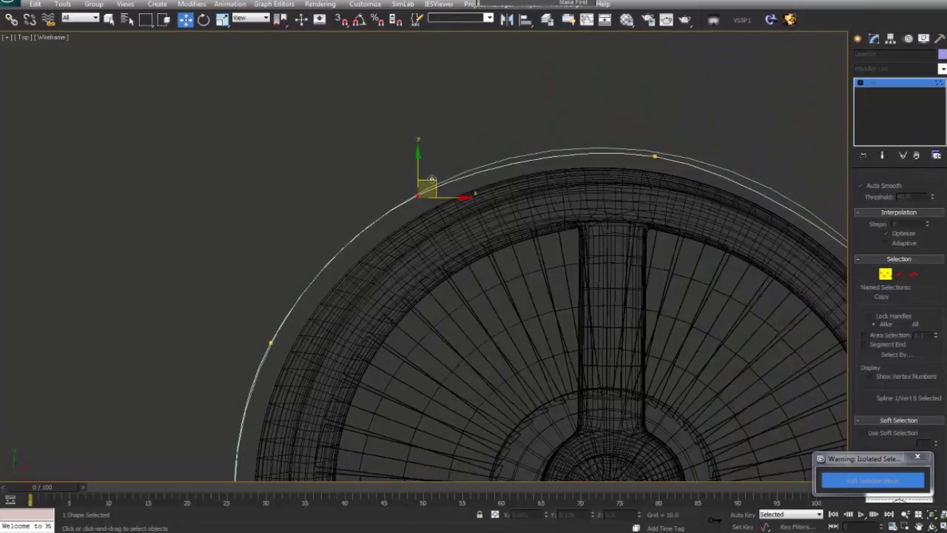
{"action": "left_click", "coordinate": [654, 156]}
{"action": "left_click_drag", "start_coordinate": [655, 127], "coordinate": [655, 122]}
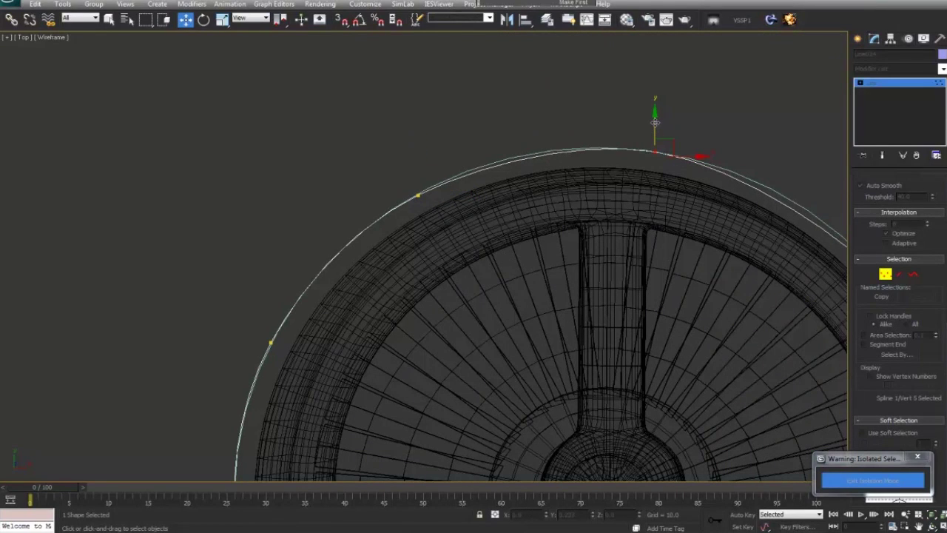
{"action": "right_click", "coordinate": [655, 156]}
{"action": "left_click", "coordinate": [571, 147]}
{"action": "left_click_drag", "start_coordinate": [579, 140], "coordinate": [556, 140]}
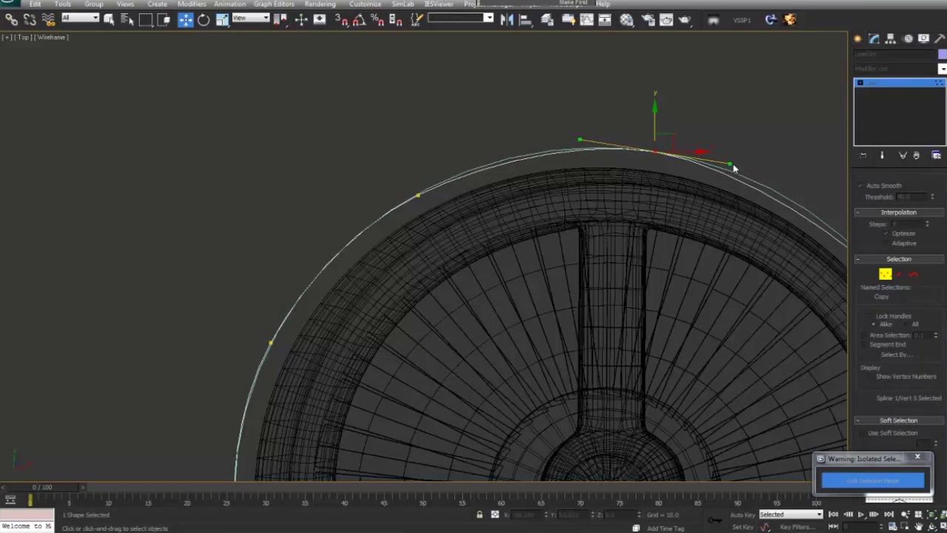
Lengthen the handle of the outline's upper-right Bezier vertex to round the curve towards the arm
{"action": "middle_click_drag", "start_coordinate": [708, 259], "coordinate": [516, 260]}
{"action": "left_click", "coordinate": [675, 266]}
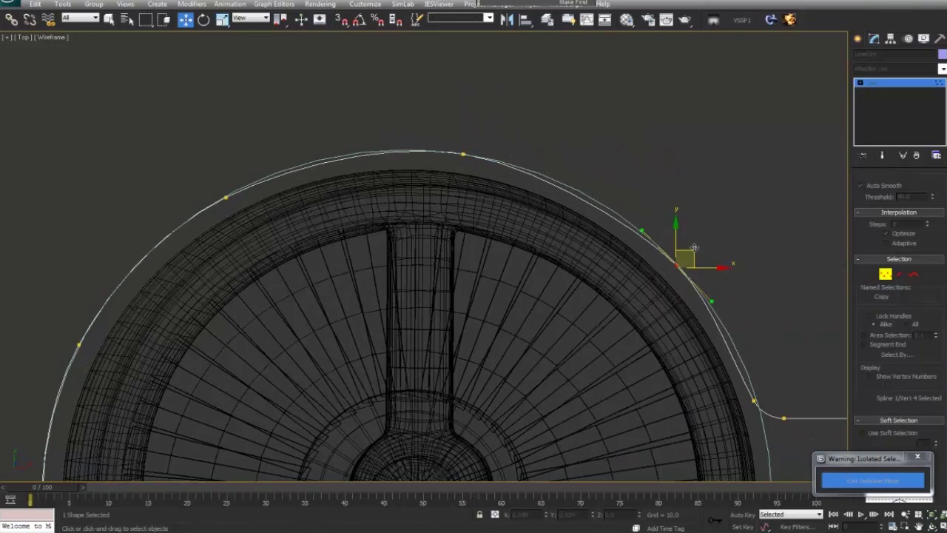
{"action": "left_click_drag", "start_coordinate": [713, 302], "coordinate": [735, 326]}
Convert the outline's upper-left vertex to Bezier and extend its handle to match the guide circle
{"action": "middle_click_drag", "start_coordinate": [467, 324], "coordinate": [631, 315]}
{"action": "left_click", "coordinate": [391, 189]}
{"action": "right_click", "coordinate": [390, 191]}
{"action": "left_click", "coordinate": [326, 115]}
{"action": "left_click_drag", "start_coordinate": [457, 154], "coordinate": [476, 140]}
{"action": "left_click", "coordinate": [589, 171]}
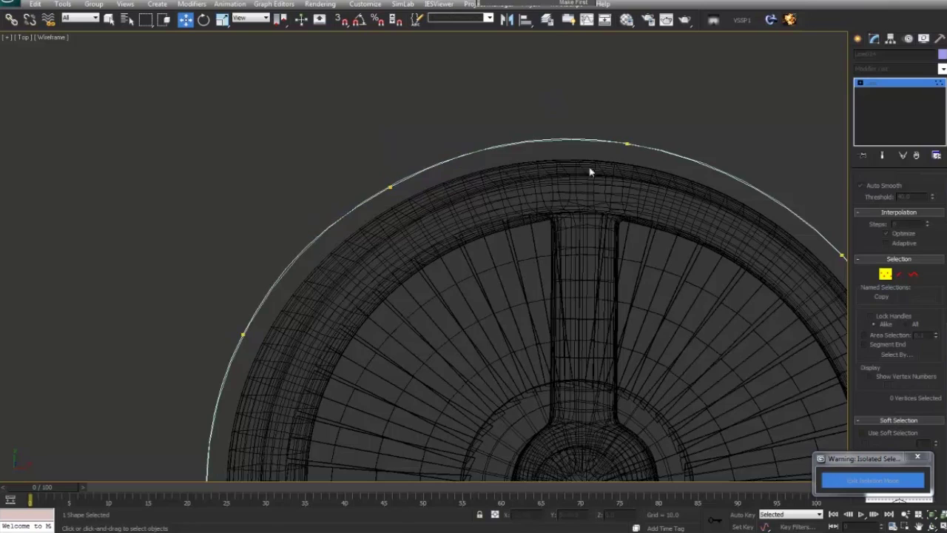
Finish editing the outline's vertices and delete the guide circle
{"action": "middle_click_drag", "start_coordinate": [590, 170], "coordinate": [471, 142]}
{"action": "scroll", "coordinate": [493, 351], "scroll_direction": "down", "scroll_amount": 3}
{"action": "middle_click_drag", "start_coordinate": [465, 409], "coordinate": [477, 291]}
{"action": "left_click", "coordinate": [890, 279]}
{"action": "left_click", "coordinate": [657, 266]}
{"action": "left_click", "coordinate": [631, 259]}
{"action": "key", "text": "Delete"}
Duplicate the housing outline as a slightly larger copy surrounding the original
{"action": "middle_click_drag", "start_coordinate": [645, 260], "coordinate": [650, 267]}
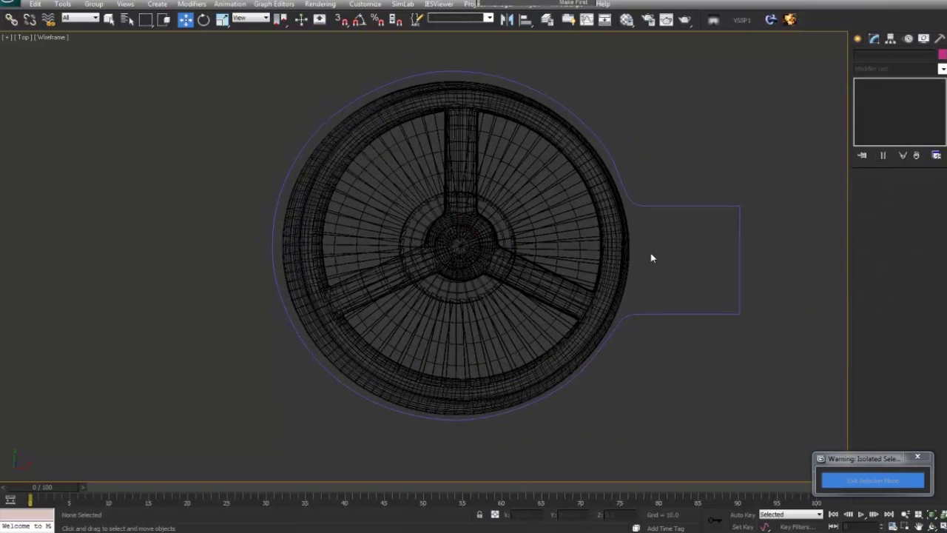
{"action": "left_click", "coordinate": [666, 207]}
{"action": "left_click_drag", "start_coordinate": [501, 213], "coordinate": [492, 216]}
{"action": "left_click_drag", "start_coordinate": [529, 258], "coordinate": [511, 248]}
{"action": "key", "text": "r"}
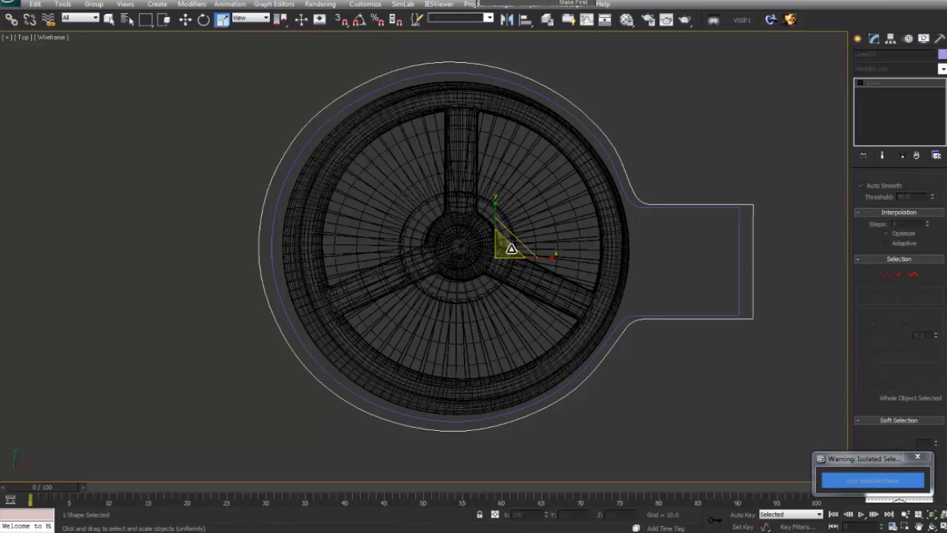
{"action": "left_click", "coordinate": [483, 313]}
Move the arm vertices of the outer outline so its gap to the inner outline is more even
{"action": "left_click", "coordinate": [884, 274]}
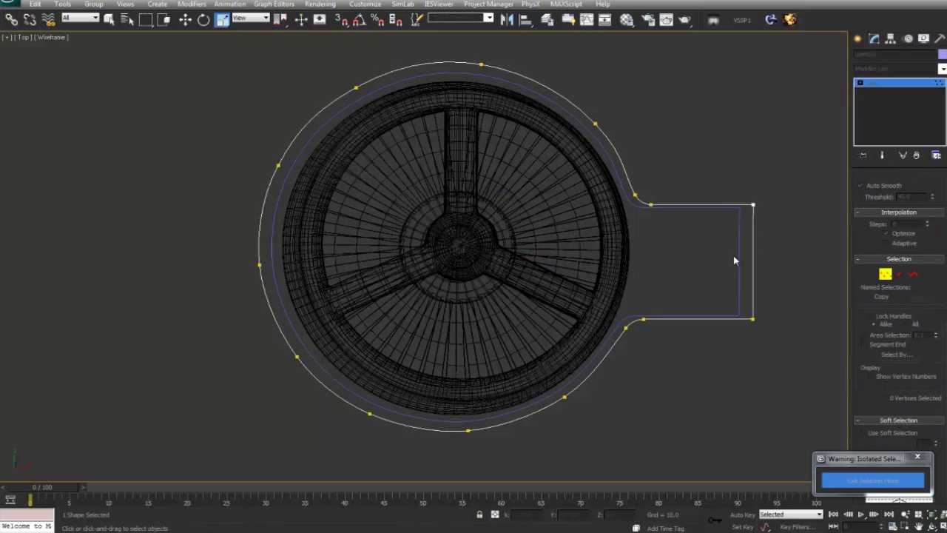
{"action": "middle_click_drag", "start_coordinate": [582, 248], "coordinate": [558, 255]}
{"action": "left_click_drag", "start_coordinate": [603, 248], "coordinate": [602, 248]}
{"action": "left_click", "coordinate": [185, 20]}
{"action": "left_click", "coordinate": [638, 157]}
{"action": "left_click_drag", "start_coordinate": [765, 195], "coordinate": [605, 241]}
{"action": "left_click_drag", "start_coordinate": [726, 169], "coordinate": [727, 164]}
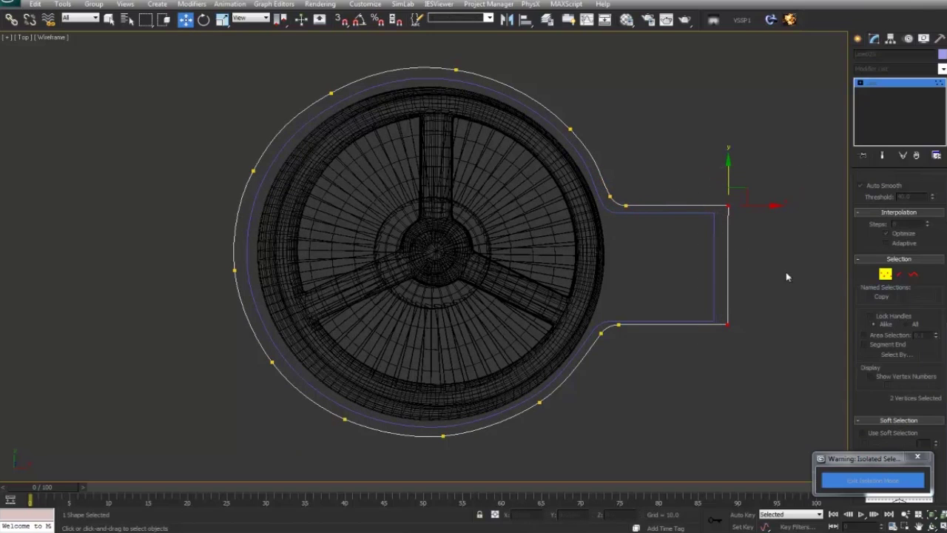
{"action": "left_click_drag", "start_coordinate": [775, 207], "coordinate": [771, 208]}
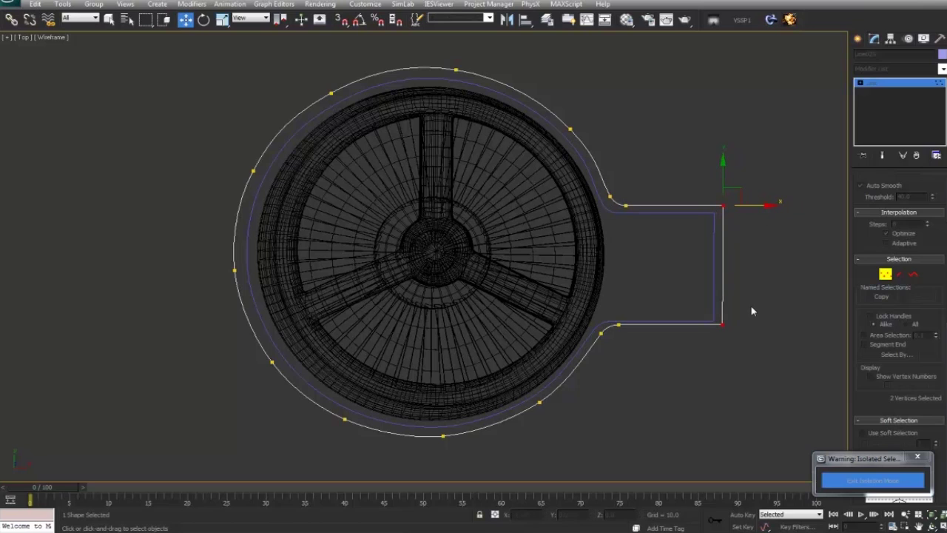
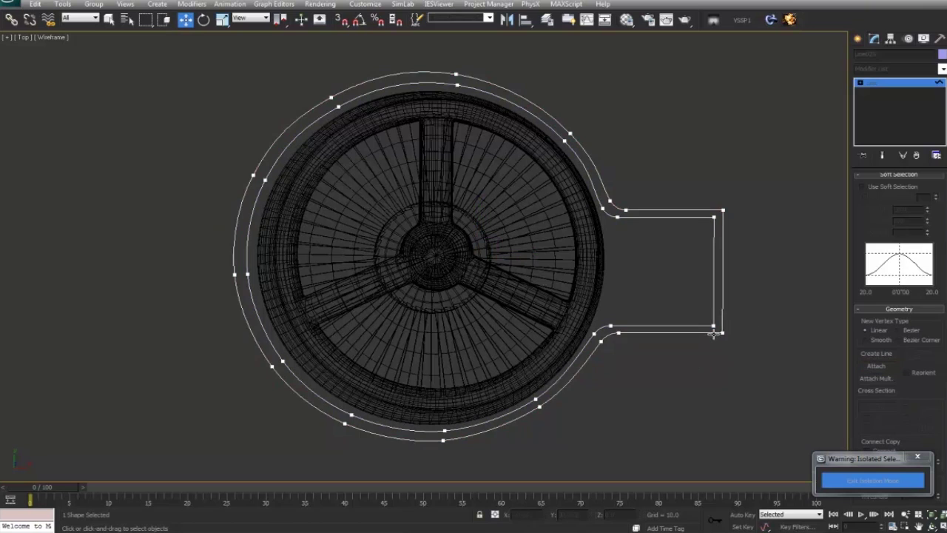
Raise the combined inner and outer outline shape vertically to the height of the fan
{"action": "left_click_drag", "start_coordinate": [880, 240], "coordinate": [879, 414]}
{"action": "left_click", "coordinate": [913, 199]}
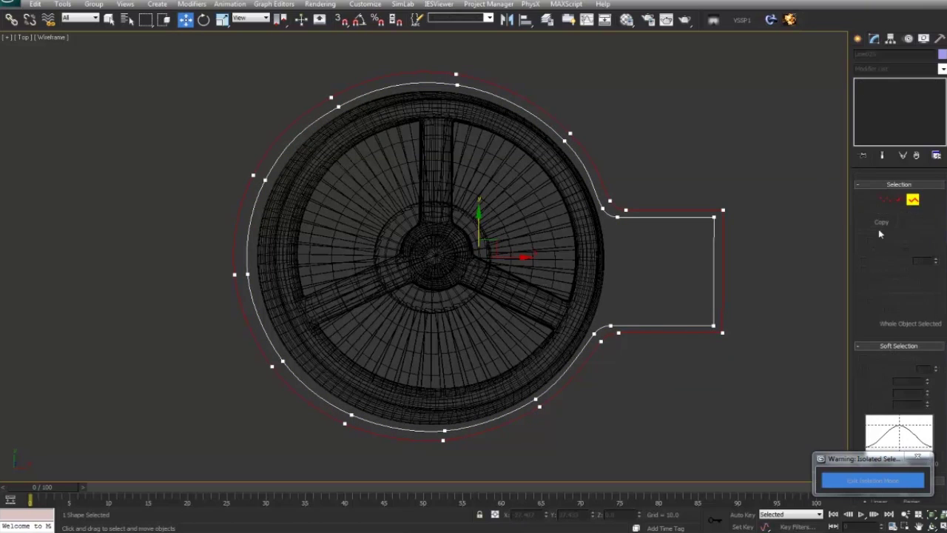
{"action": "left_click", "coordinate": [782, 271]}
{"action": "left_click", "coordinate": [722, 272]}
{"action": "middle_click_drag", "start_coordinate": [686, 292], "coordinate": [589, 302]}
{"action": "key", "text": "p"}
{"action": "key", "text": "z"}
{"action": "key", "text": "k"}
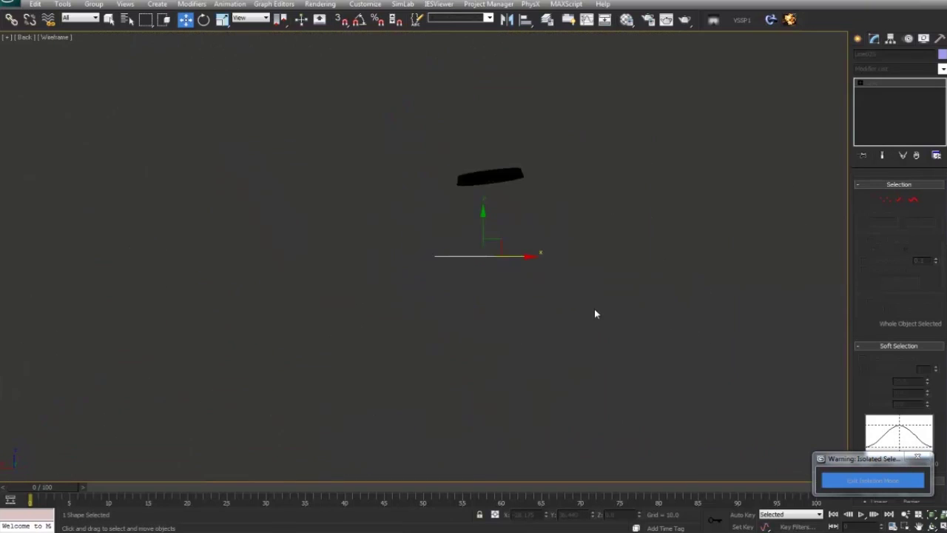
{"action": "key", "text": "z"}
{"action": "scroll", "coordinate": [584, 307], "scroll_direction": "down", "scroll_amount": 5}
{"action": "left_click_drag", "start_coordinate": [424, 220], "coordinate": [423, 147]}
{"action": "key", "text": "z"}
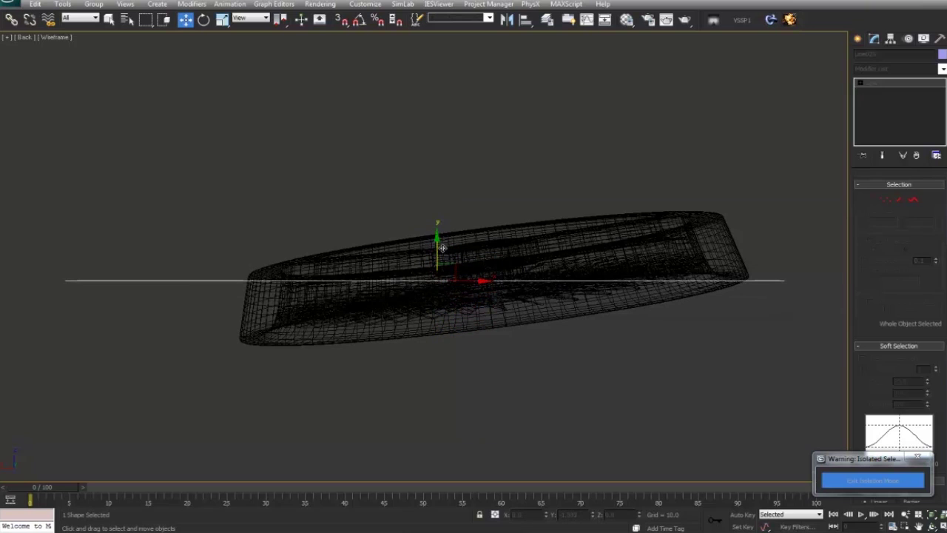
Apply a Bevel modifier to the double outline to turn it into a solid housing frame
{"action": "left_click", "coordinate": [942, 69]}
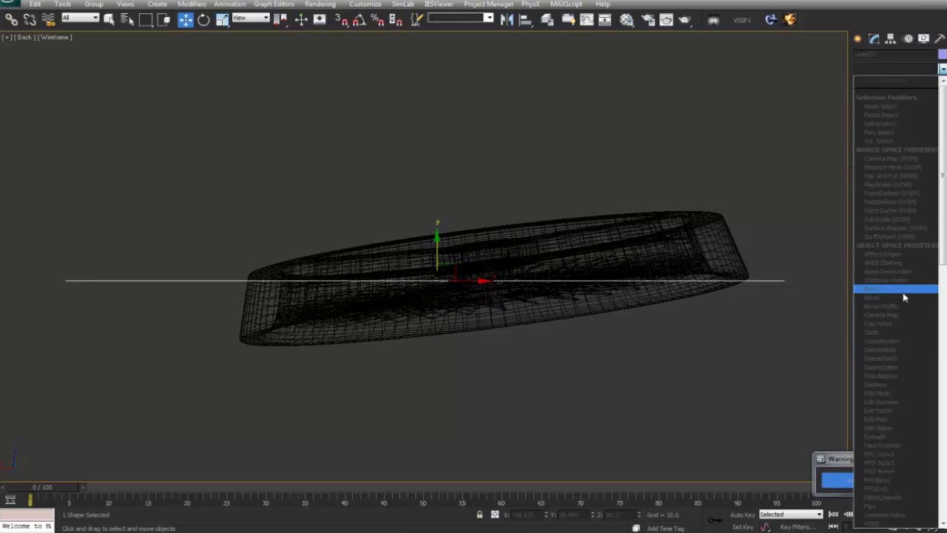
{"action": "left_click", "coordinate": [901, 298]}
{"action": "middle_click_drag", "start_coordinate": [776, 328], "coordinate": [658, 369]}
{"action": "key", "text": "p"}
{"action": "key", "text": "z"}
{"action": "key", "text": "F3"}
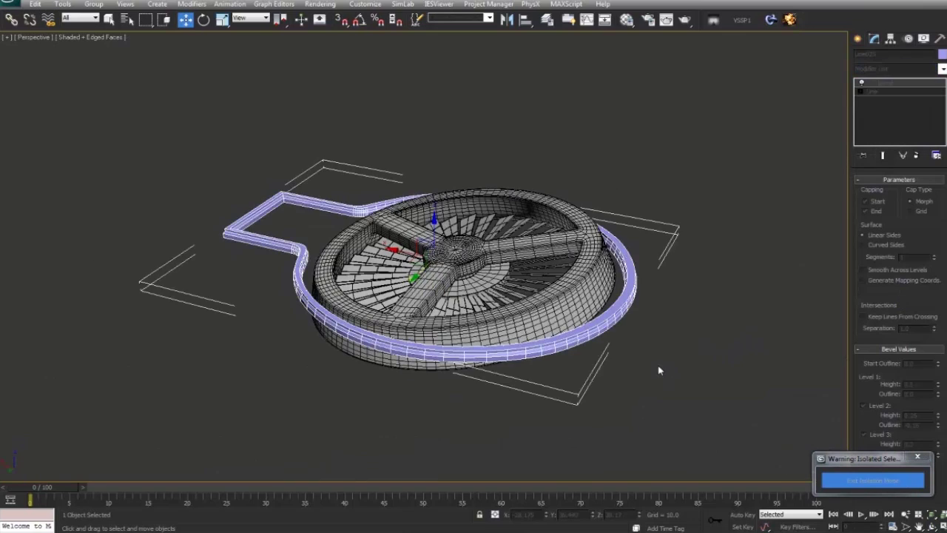
{"action": "key", "text": "z"}
Disable bevel levels 2 and 3, increase the level 1 height and lower the housing so its wall encloses the fan
{"action": "left_click", "coordinate": [862, 406]}
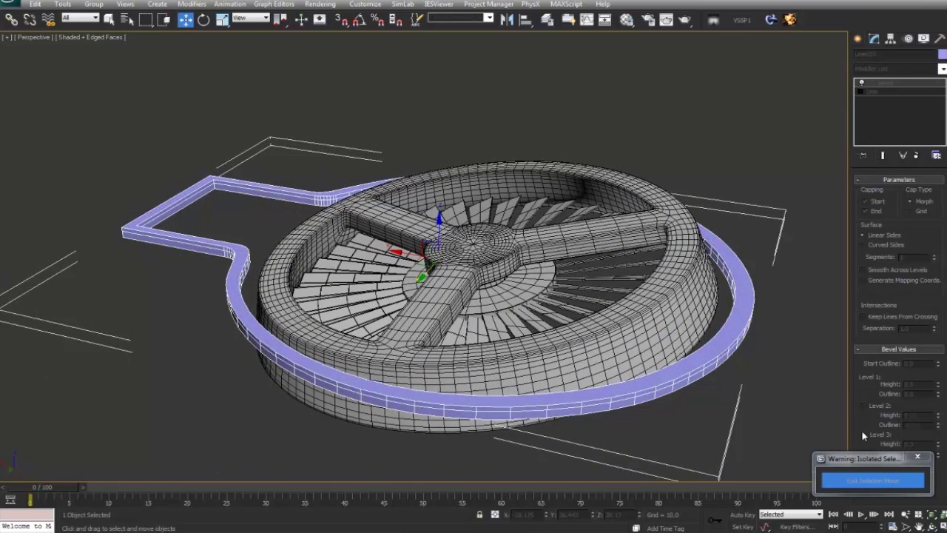
{"action": "left_click", "coordinate": [863, 435]}
{"action": "left_click_drag", "start_coordinate": [937, 386], "coordinate": [936, 357]}
{"action": "key", "text": "k"}
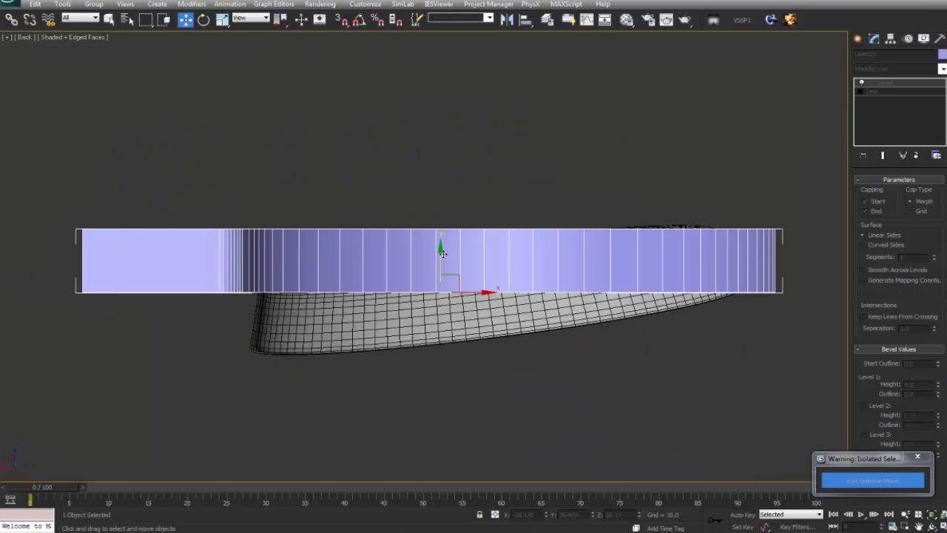
{"action": "left_click_drag", "start_coordinate": [441, 254], "coordinate": [440, 287]}
{"action": "left_click_drag", "start_coordinate": [938, 386], "coordinate": [938, 379]}
{"action": "middle_click_drag", "start_coordinate": [700, 358], "coordinate": [535, 355]}
{"action": "key", "text": "p"}
Assign the dark glossy 04 - Default material to the housing and set its object colour to black
{"action": "key", "text": "m"}
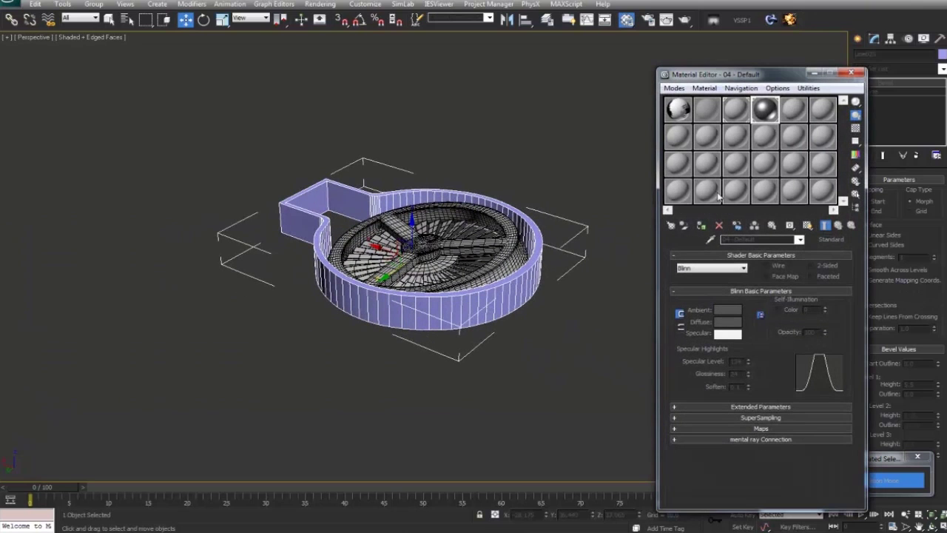
{"action": "left_click", "coordinate": [702, 227]}
{"action": "left_click", "coordinate": [854, 73]}
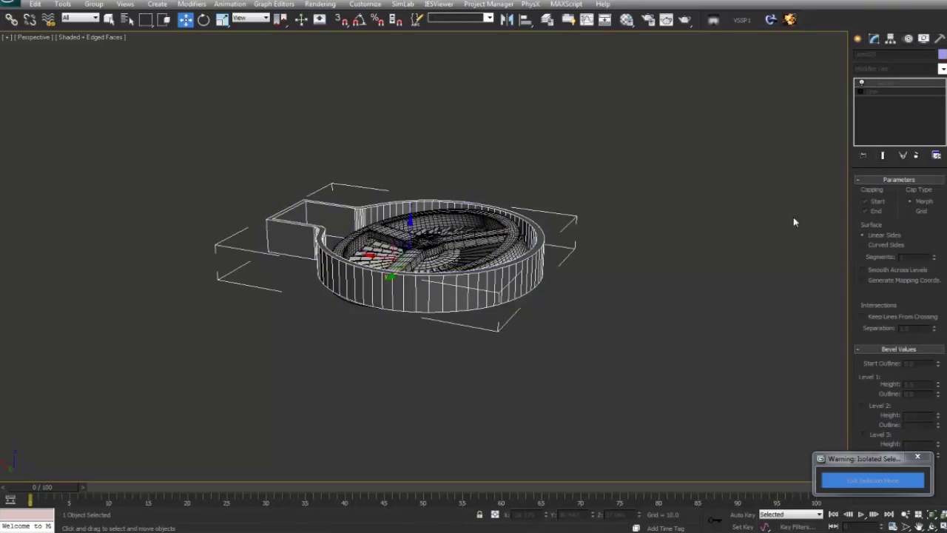
{"action": "left_click", "coordinate": [941, 55]}
{"action": "left_click", "coordinate": [563, 289]}
{"action": "left_click", "coordinate": [545, 321]}
{"action": "left_click", "coordinate": [509, 361]}
Add an Edit Poly modifier to the housing and connect its ring of vertical edges with a loop around the wall's mid-height
{"action": "middle_click_drag", "start_coordinate": [503, 361], "coordinate": [344, 266], "text": "alt"}
{"action": "scroll", "coordinate": [508, 332], "scroll_direction": "up", "scroll_amount": 3}
{"action": "left_click", "coordinate": [471, 284]}
{"action": "left_click", "coordinate": [941, 69]}
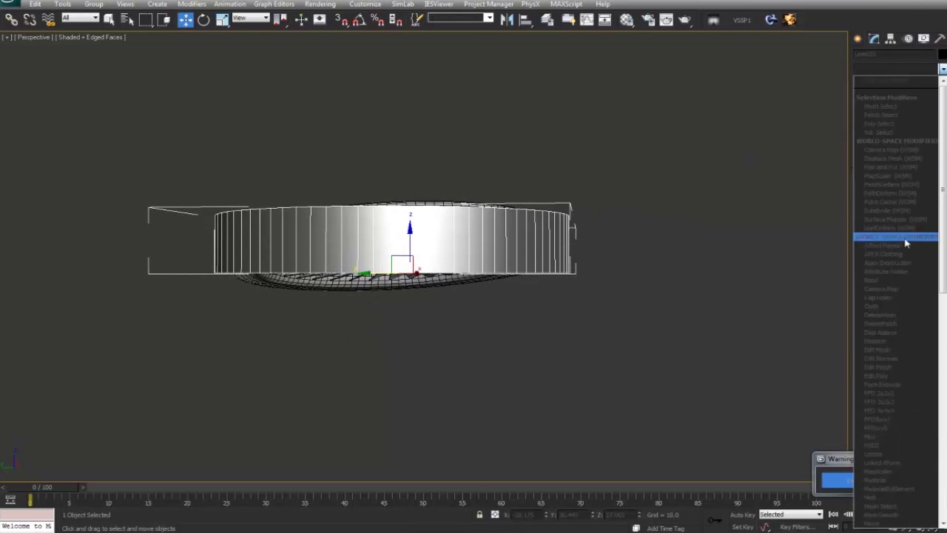
{"action": "left_click", "coordinate": [892, 379]}
{"action": "left_click", "coordinate": [885, 203]}
{"action": "middle_click_drag", "start_coordinate": [538, 281], "coordinate": [577, 267], "text": "alt"}
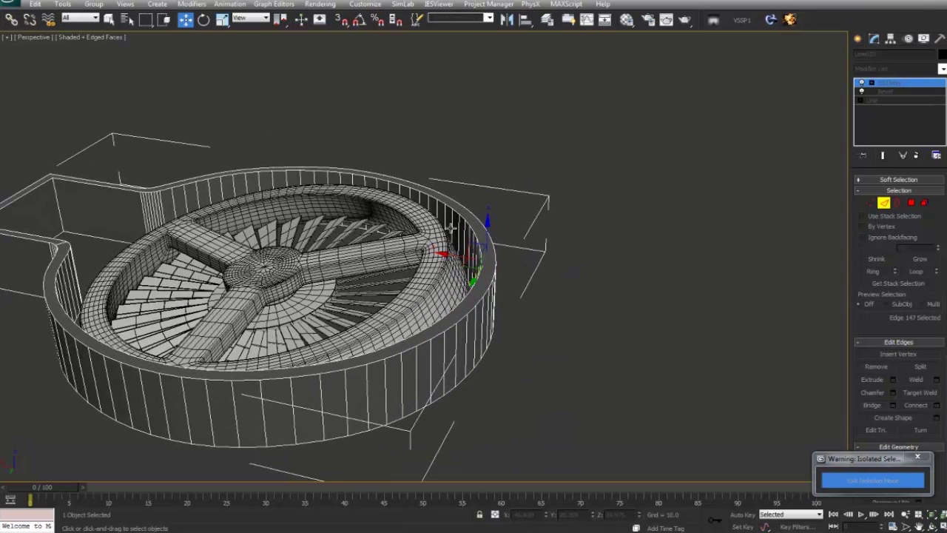
{"action": "left_click", "coordinate": [873, 271]}
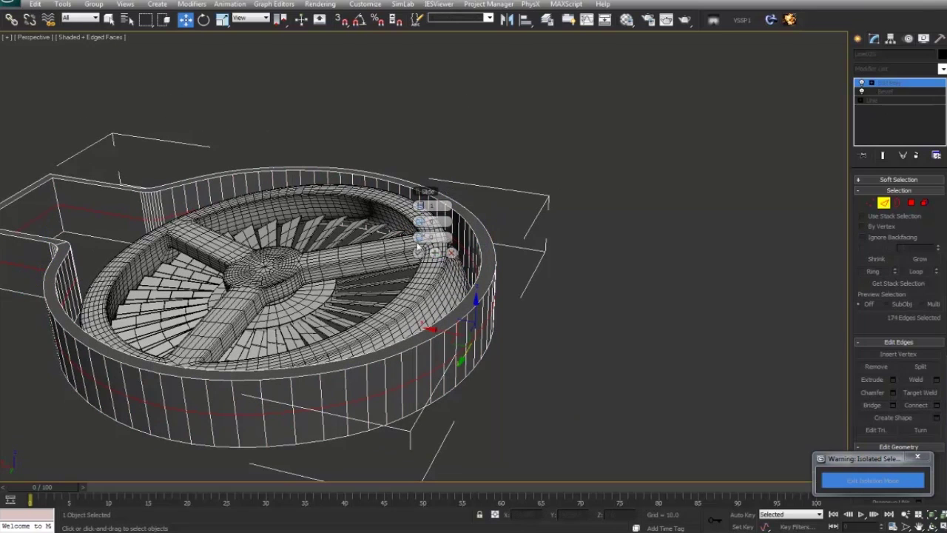
Scale the new mid-height edge loop outward so the housing's outer wall bulges
{"action": "middle_click_drag", "start_coordinate": [358, 289], "coordinate": [494, 292], "text": "alt"}
{"action": "left_click", "coordinate": [222, 20]}
{"action": "middle_click_drag", "start_coordinate": [348, 199], "coordinate": [356, 238], "text": "alt"}
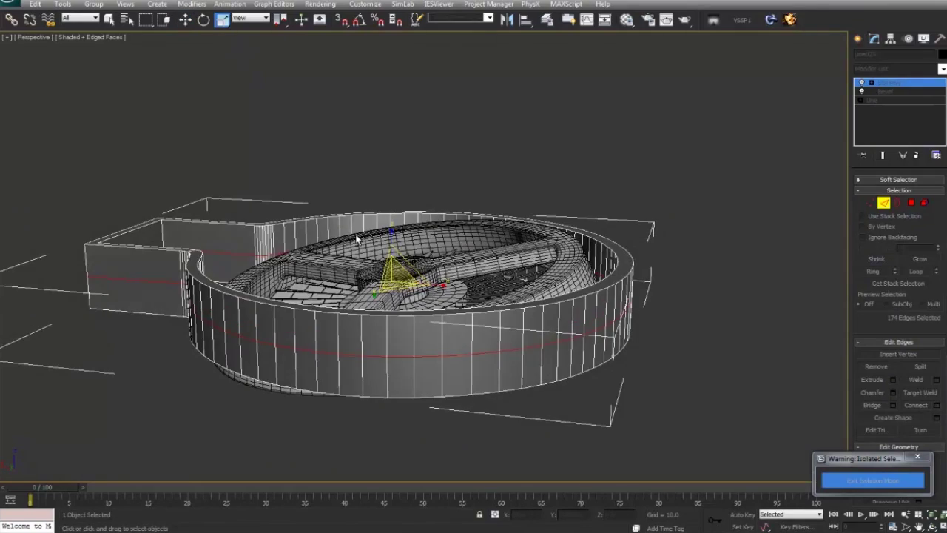
{"action": "left_click_drag", "start_coordinate": [392, 279], "coordinate": [392, 271]}
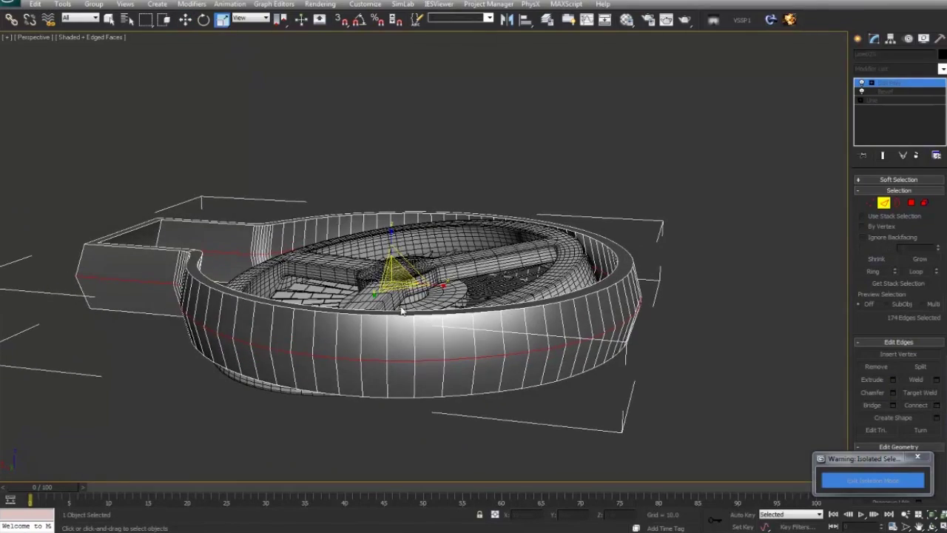
{"action": "scroll", "coordinate": [443, 333], "scroll_direction": "down", "scroll_amount": 3}
{"action": "middle_click_drag", "start_coordinate": [544, 384], "coordinate": [849, 257], "text": "alt"}
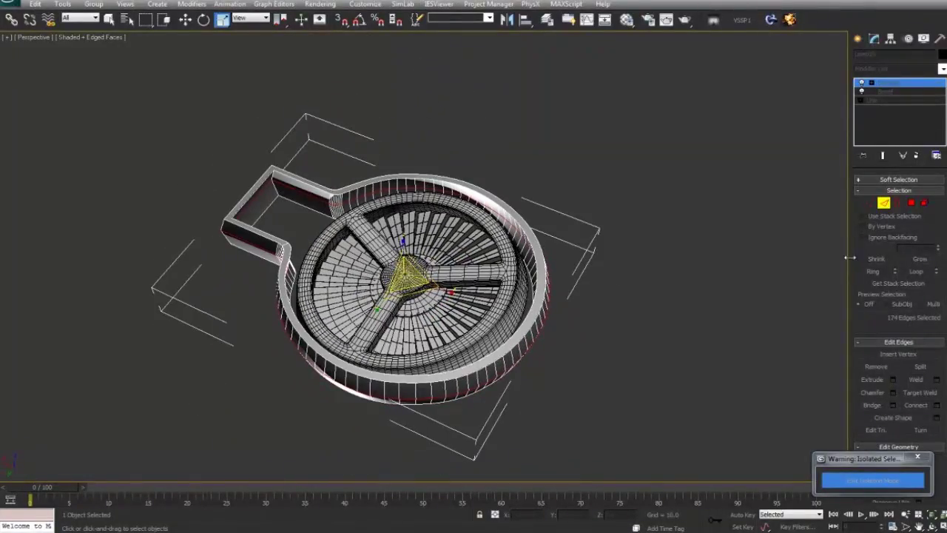
Leave edge editing and scale the whole housing down slightly around the fan
{"action": "left_click", "coordinate": [884, 205]}
{"action": "key", "text": "t"}
{"action": "key", "text": "z"}
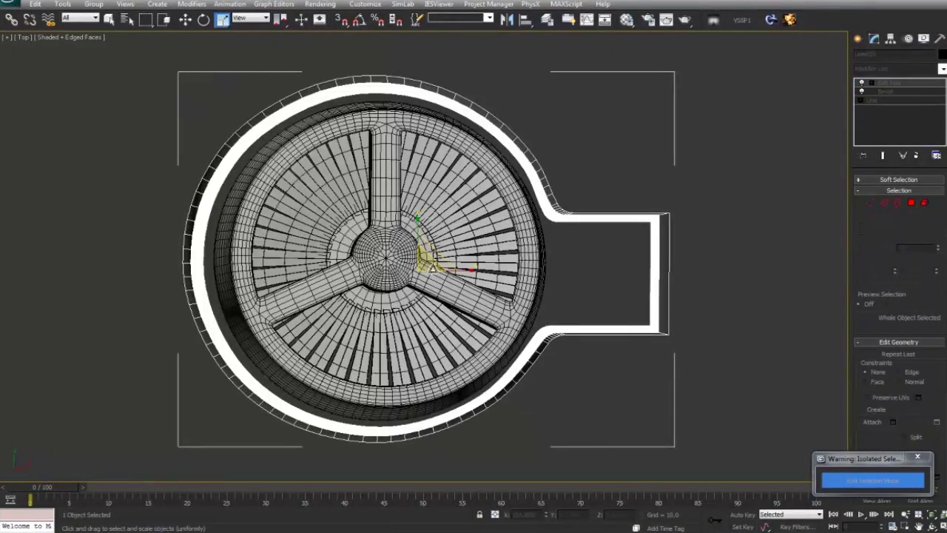
{"action": "left_click_drag", "start_coordinate": [432, 268], "coordinate": [424, 265]}
Hide the edged faces, exit isolation mode and examine the housing against the rest of the airship
{"action": "key", "text": "p"}
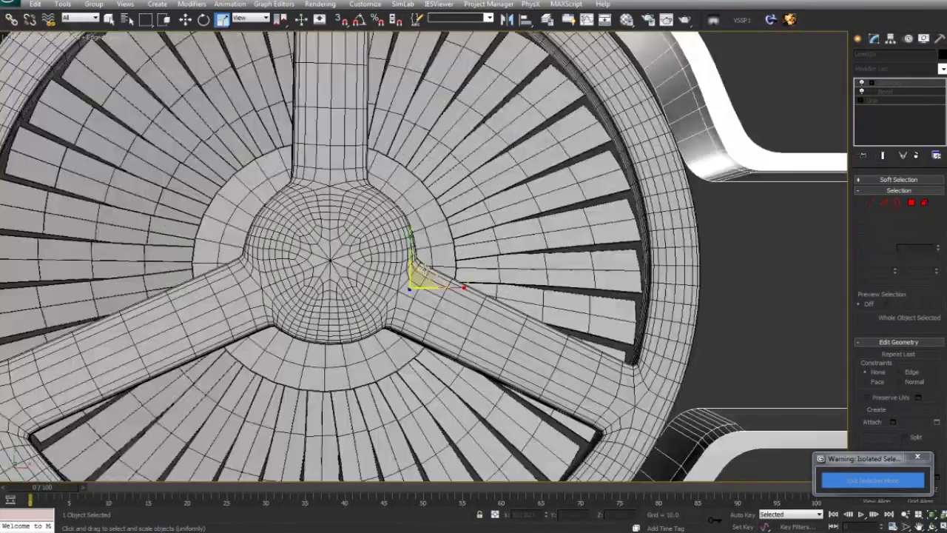
{"action": "key", "text": "z"}
{"action": "middle_click_drag", "start_coordinate": [424, 266], "coordinate": [653, 350], "text": "alt"}
{"action": "key", "text": "F4"}
{"action": "left_click", "coordinate": [579, 345]}
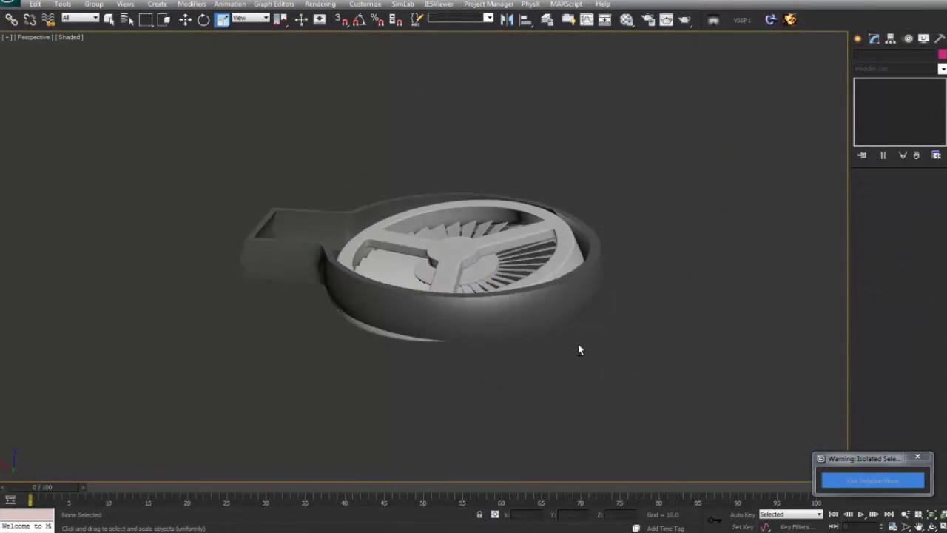
{"action": "middle_click_drag", "start_coordinate": [579, 346], "coordinate": [535, 342], "text": "alt"}
{"action": "left_click", "coordinate": [851, 479]}
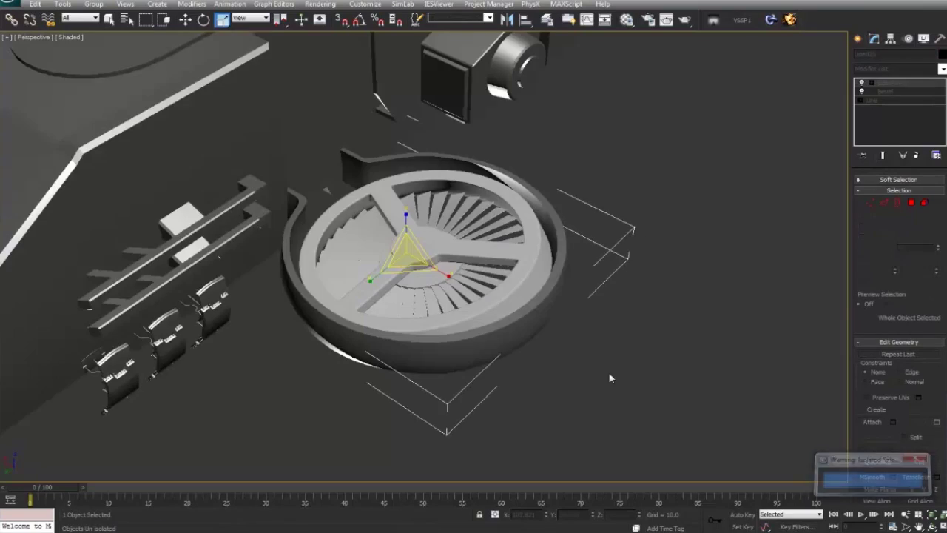
{"action": "middle_click_drag", "start_coordinate": [609, 376], "coordinate": [578, 322], "text": "alt"}
{"action": "key", "text": "z"}
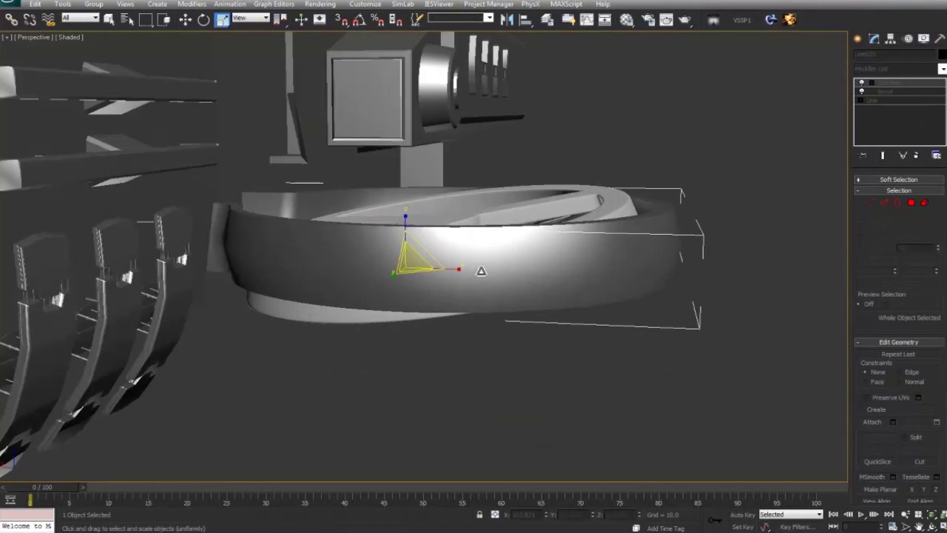
Check the concept artwork, then reduce the Level 1 height of the housing's Bevel modifier so the ring becomes shallower
{"action": "key", "text": "alt+Tab"}
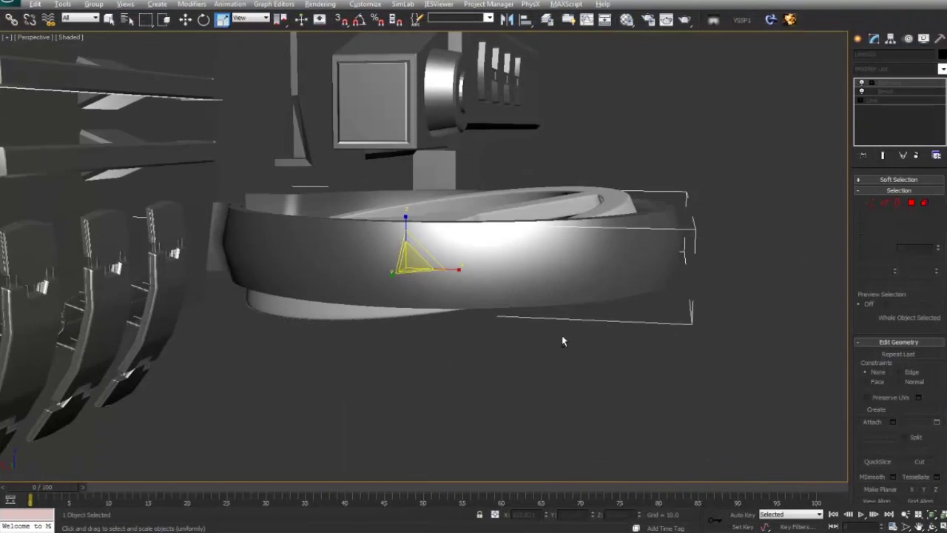
{"action": "left_click", "coordinate": [891, 90]}
{"action": "key", "text": "F4"}
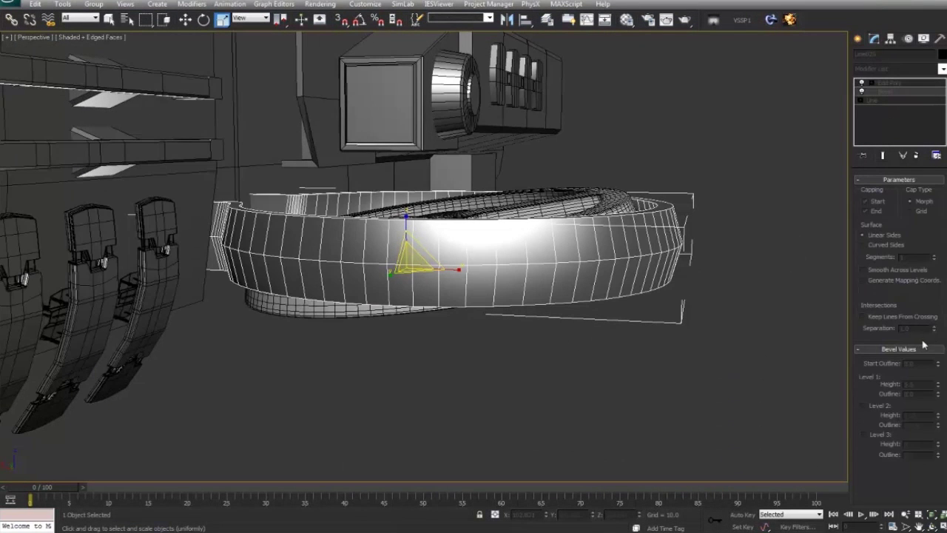
{"action": "left_click", "coordinate": [938, 387]}
{"action": "left_click", "coordinate": [938, 387]}
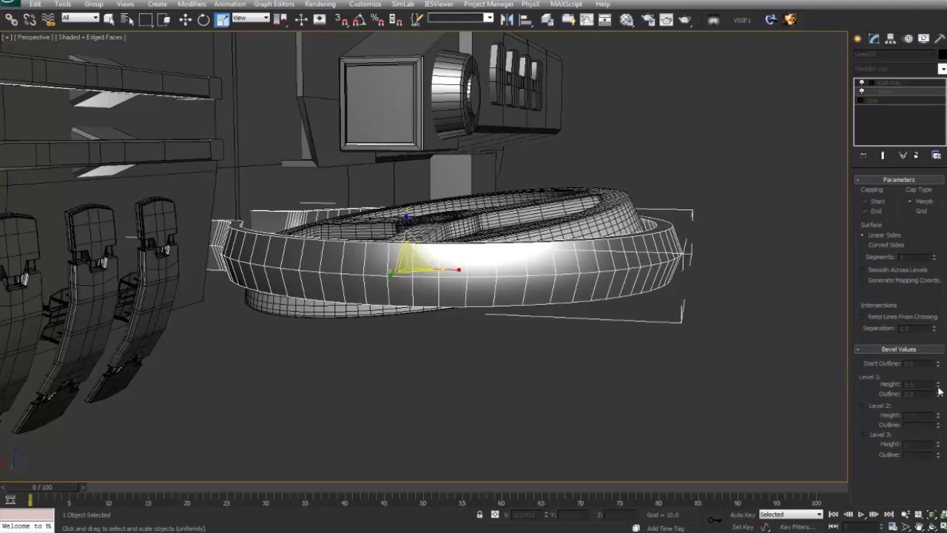
{"action": "mouse_move", "coordinate": [608, 330]}
{"action": "middle_mouse_down", "text": "alt"}
{"action": "mouse_move", "coordinate": [540, 349]}
{"action": "mouse_move", "coordinate": [611, 307]}
{"action": "mouse_move", "coordinate": [589, 329]}
{"action": "middle_mouse_up", "text": "alt"}
{"action": "key", "text": "F4"}
Move the housing, fan frame and fan blades together along the X axis, slightly away from the hull
{"action": "scroll", "coordinate": [539, 350], "scroll_direction": "down", "scroll_amount": 5}
{"action": "scroll", "coordinate": [448, 264], "scroll_direction": "up", "scroll_amount": 5}
{"action": "middle_click_drag", "start_coordinate": [448, 264], "coordinate": [363, 321], "text": "alt"}
{"action": "left_click", "coordinate": [455, 282], "text": "ctrl"}
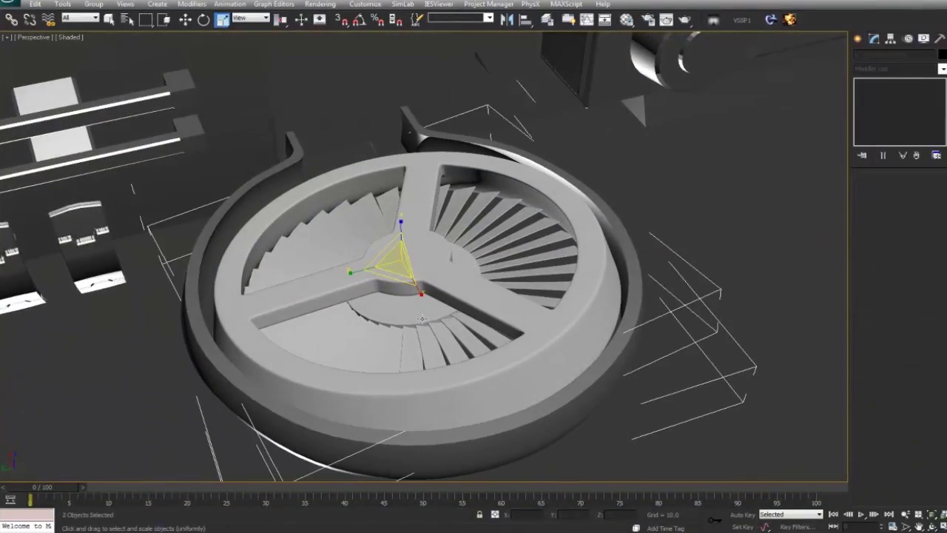
{"action": "key", "text": "F4"}
{"action": "key", "text": "w"}
{"action": "left_click", "coordinate": [417, 313], "text": "ctrl"}
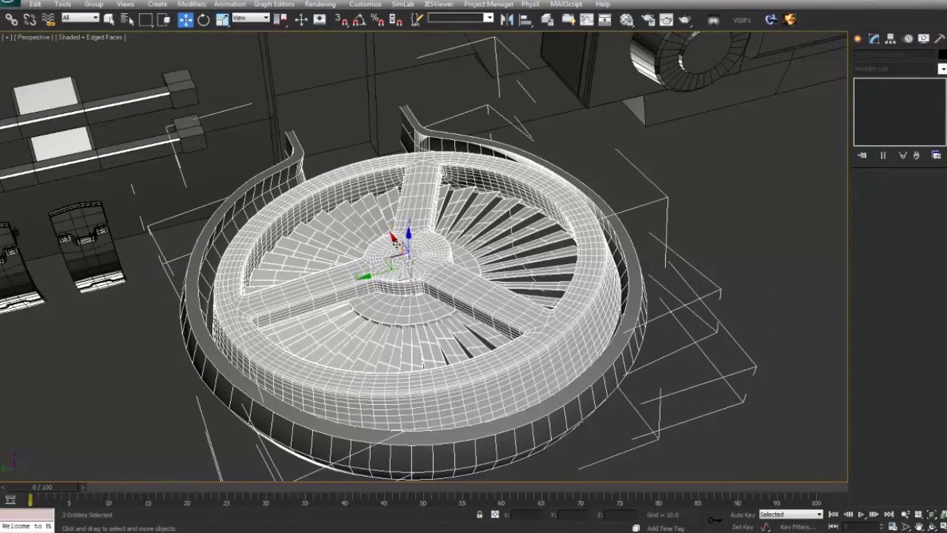
{"action": "left_click_drag", "start_coordinate": [395, 244], "coordinate": [424, 295]}
{"action": "scroll", "coordinate": [424, 305], "scroll_direction": "down", "scroll_amount": 5}
{"action": "middle_click_drag", "start_coordinate": [424, 347], "coordinate": [399, 281], "text": "alt"}
{"action": "scroll", "coordinate": [370, 259], "scroll_direction": "up", "scroll_amount": 4}
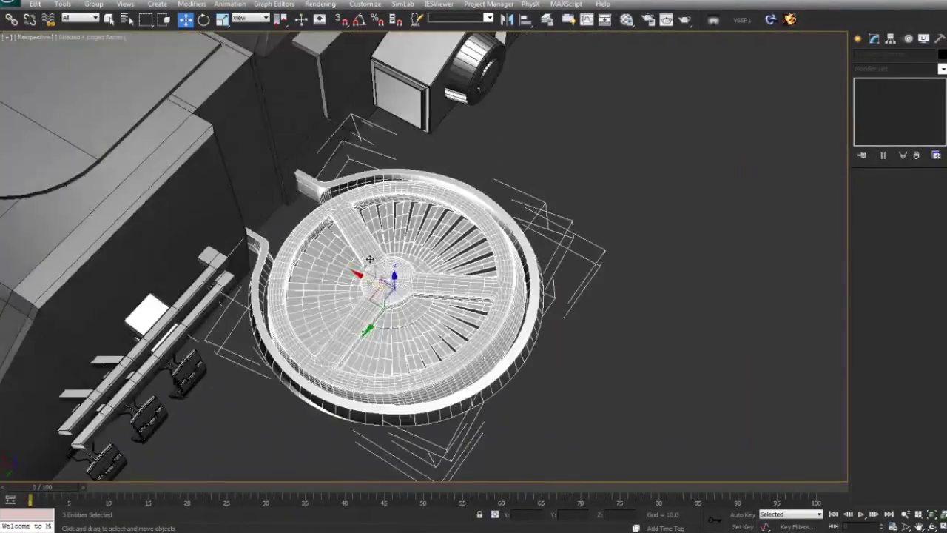
Edit the housing's vertices and shift the end vertices of its arm slightly along X toward the hull
{"action": "scroll", "coordinate": [369, 259], "scroll_direction": "up", "scroll_amount": 3}
{"action": "left_click", "coordinate": [489, 188]}
{"action": "key", "text": "F3"}
{"action": "left_click", "coordinate": [872, 205]}
{"action": "middle_click_drag", "start_coordinate": [238, 255], "coordinate": [363, 200], "text": "alt"}
{"action": "key", "text": "F3"}
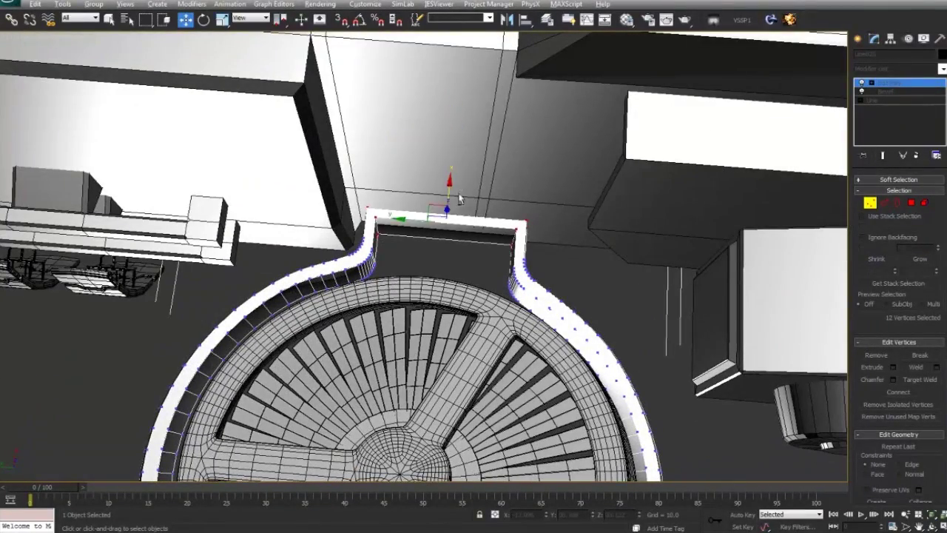
{"action": "middle_click_drag", "start_coordinate": [458, 198], "coordinate": [496, 159], "text": "alt"}
{"action": "left_click_drag", "start_coordinate": [425, 202], "coordinate": [424, 197]}
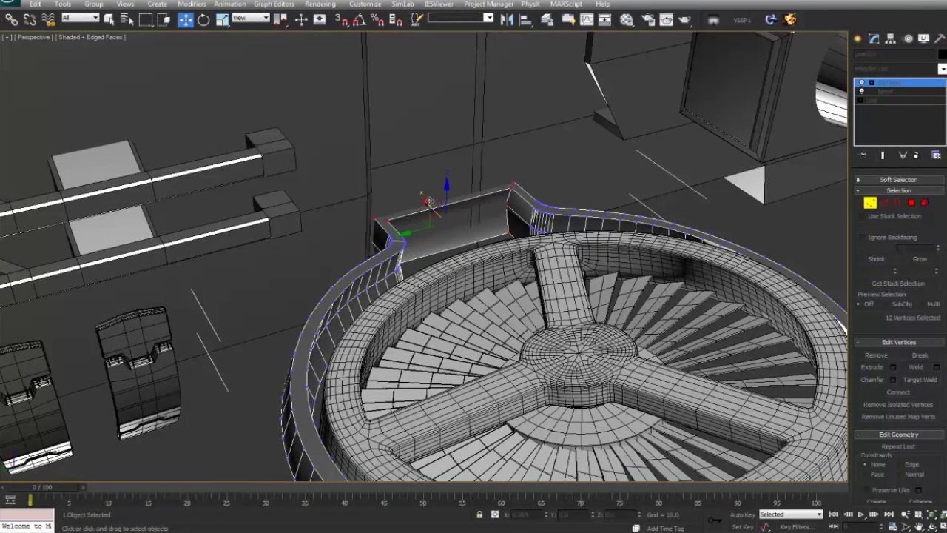
Thicken the arm's end wall by moving its two inner faces toward the fan, and extend the end vertices into the hull
{"action": "left_click", "coordinate": [912, 203]}
{"action": "left_click", "coordinate": [463, 219]}
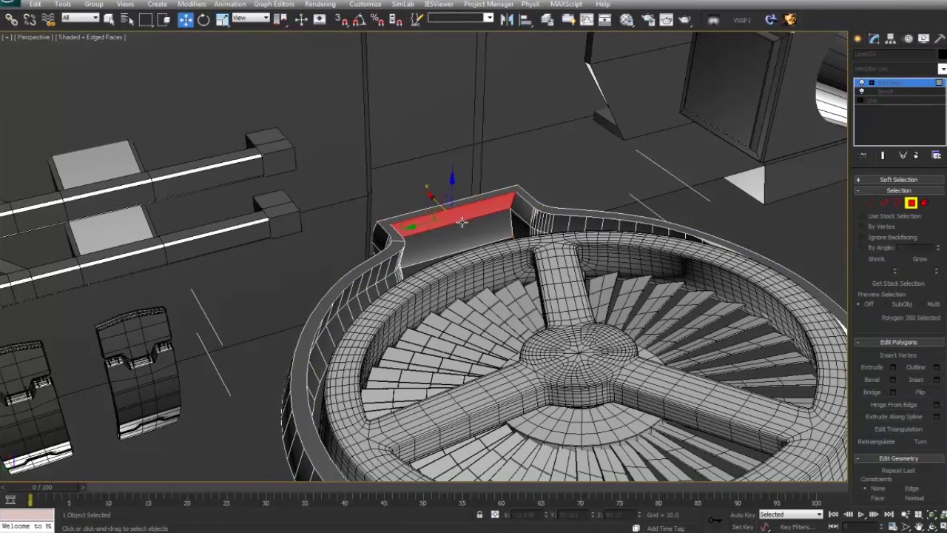
{"action": "left_click", "coordinate": [463, 237], "text": "ctrl"}
{"action": "key", "text": "z"}
{"action": "scroll", "coordinate": [463, 237], "scroll_direction": "down", "scroll_amount": 4}
{"action": "middle_click_drag", "start_coordinate": [463, 237], "coordinate": [460, 275], "text": "alt"}
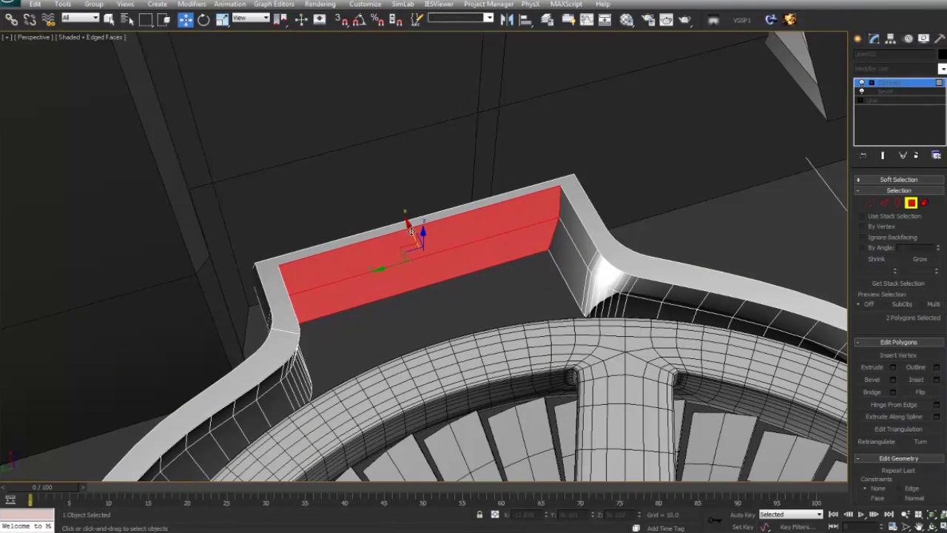
{"action": "key", "text": "1"}
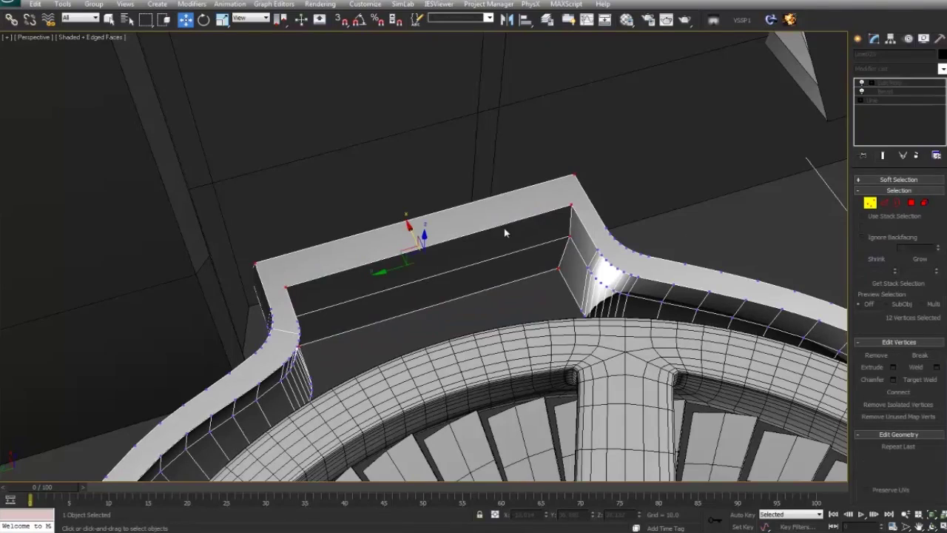
{"action": "left_click_drag", "start_coordinate": [408, 225], "coordinate": [394, 209]}
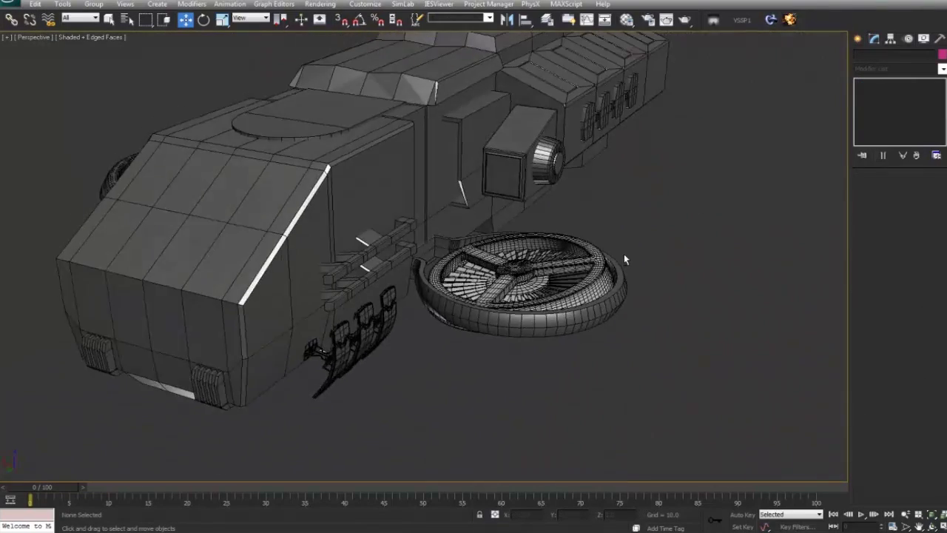
Hide the edged faces, delete the placeholder front propeller on the opposite side of the hull, and save the scene
{"action": "key", "text": "F4"}
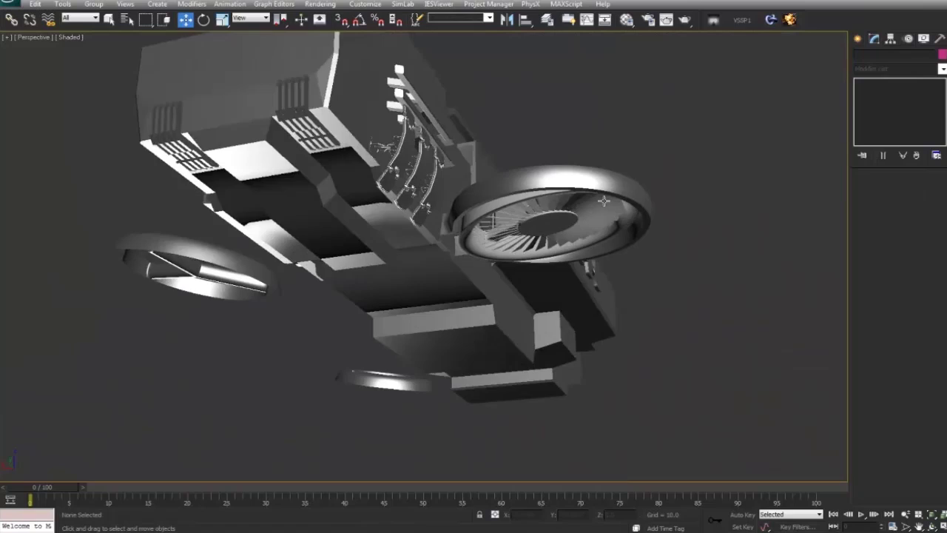
{"action": "middle_click_drag", "start_coordinate": [603, 200], "coordinate": [387, 251], "text": "alt"}
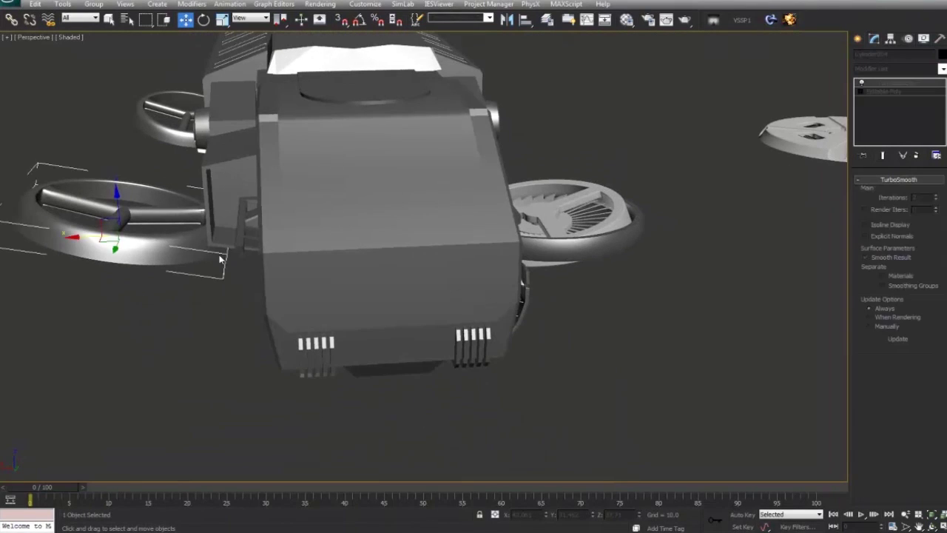
{"action": "left_click", "coordinate": [598, 271]}
{"action": "scroll", "coordinate": [595, 273], "scroll_direction": "down", "scroll_amount": 5}
{"action": "middle_click_drag", "start_coordinate": [567, 265], "coordinate": [483, 284], "text": "alt"}
{"action": "scroll", "coordinate": [483, 283], "scroll_direction": "up", "scroll_amount": 2}
{"action": "key", "text": "ctrl+s"}
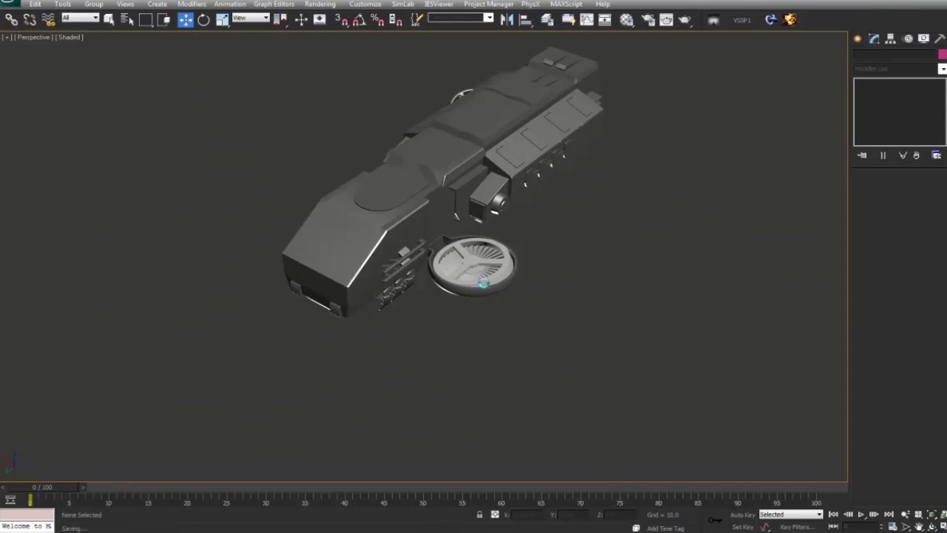
Try to mirror the complete fan and housing as a copy on the X axis and move it across the hull
{"action": "scroll", "coordinate": [513, 286], "scroll_direction": "up", "scroll_amount": 6}
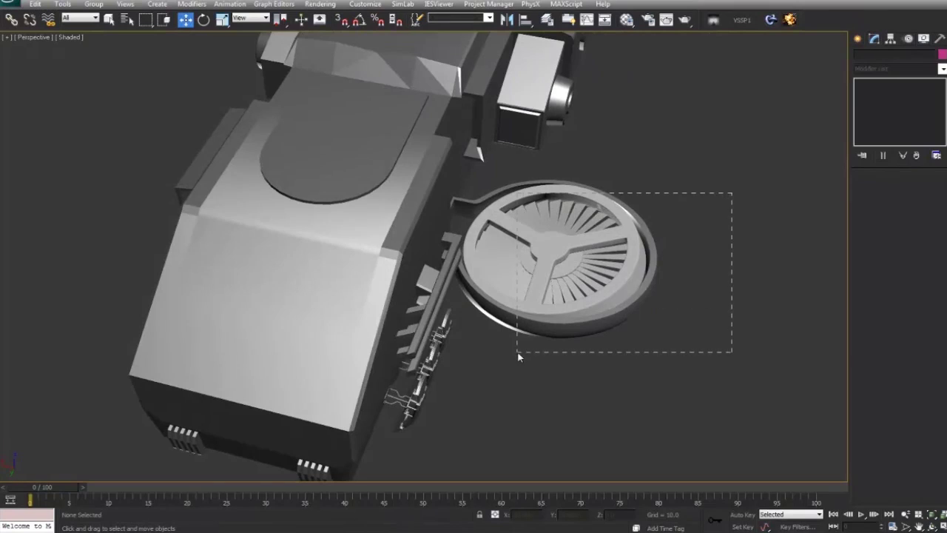
{"action": "left_click_drag", "start_coordinate": [518, 356], "coordinate": [522, 361]}
{"action": "left_click", "coordinate": [507, 20]}
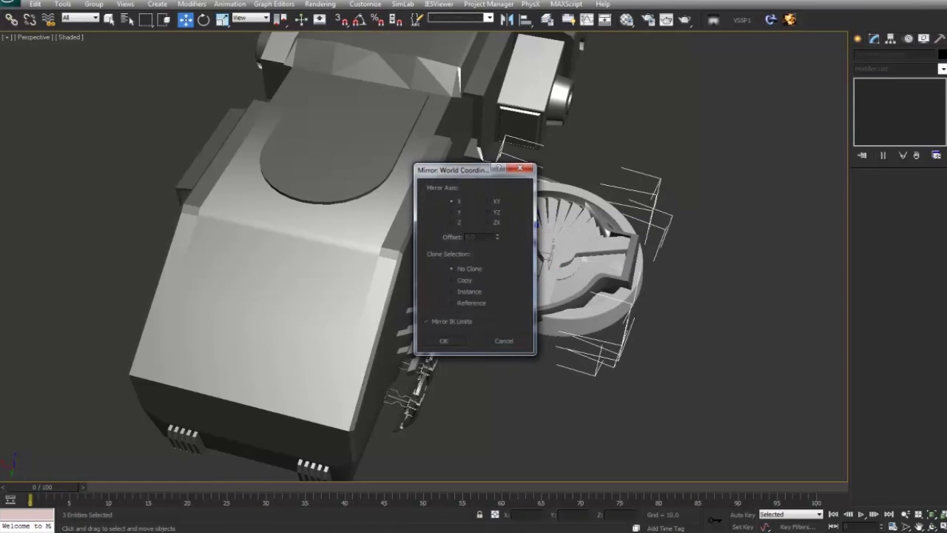
{"action": "left_click", "coordinate": [464, 282]}
{"action": "left_click", "coordinate": [444, 340]}
{"action": "left_click_drag", "start_coordinate": [476, 266], "coordinate": [145, 188]}
{"action": "middle_click_drag", "start_coordinate": [145, 188], "coordinate": [378, 307], "text": "alt"}
{"action": "key", "text": "ctrl+z"}
{"action": "key", "text": "ctrl+z"}
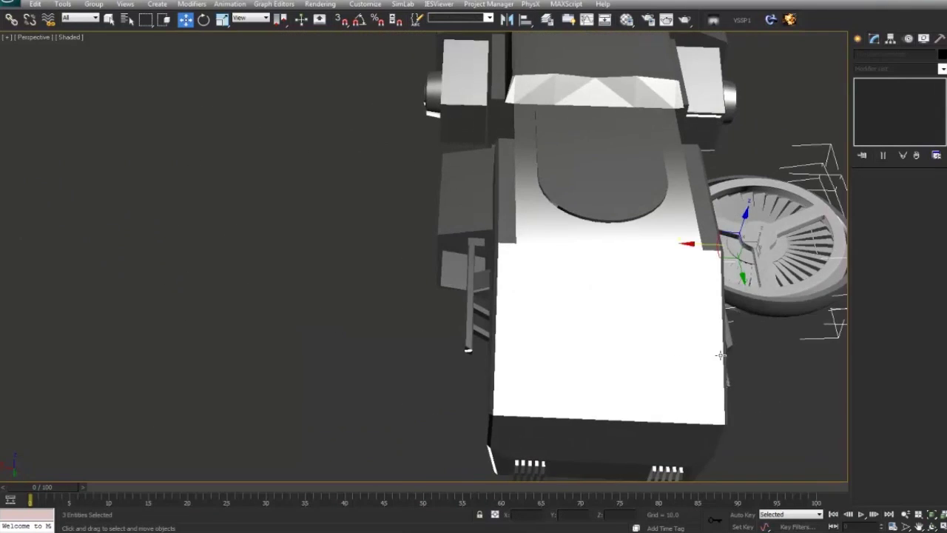
Mirror only the housing as a copy on the X axis and move the copy to the opposite side of the hull
{"action": "middle_click_drag", "start_coordinate": [722, 344], "coordinate": [452, 323]}
{"action": "left_click", "coordinate": [562, 317]}
{"action": "left_click", "coordinate": [508, 20]}
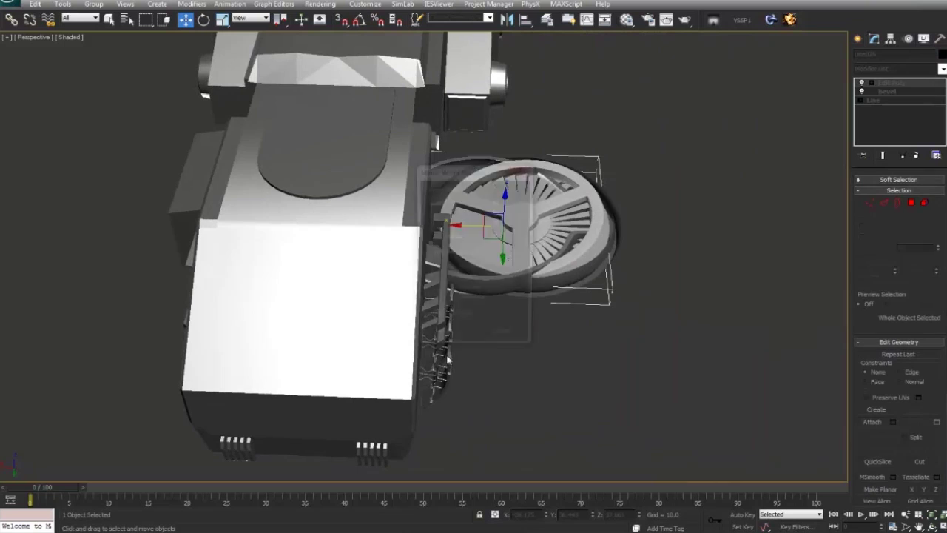
{"action": "left_click", "coordinate": [463, 280]}
{"action": "left_click", "coordinate": [454, 341]}
{"action": "left_click_drag", "start_coordinate": [455, 226], "coordinate": [64, 238]}
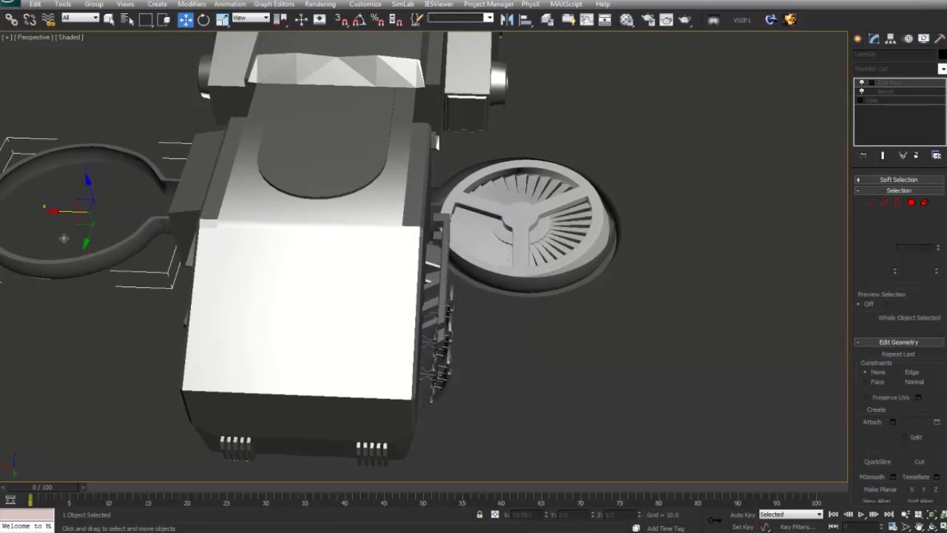
Show the edged faces and fine-tune the mirrored housing's position so its arm meets the hull beneath the side box
{"action": "mouse_move", "coordinate": [233, 353]}
{"action": "middle_mouse_down", "text": "alt"}
{"action": "mouse_move", "coordinate": [291, 373]}
{"action": "mouse_move", "coordinate": [498, 377]}
{"action": "mouse_move", "coordinate": [430, 246]}
{"action": "mouse_move", "coordinate": [444, 274]}
{"action": "middle_mouse_up", "text": "alt"}
{"action": "key", "text": "F4"}
{"action": "left_click_drag", "start_coordinate": [313, 359], "coordinate": [299, 314]}
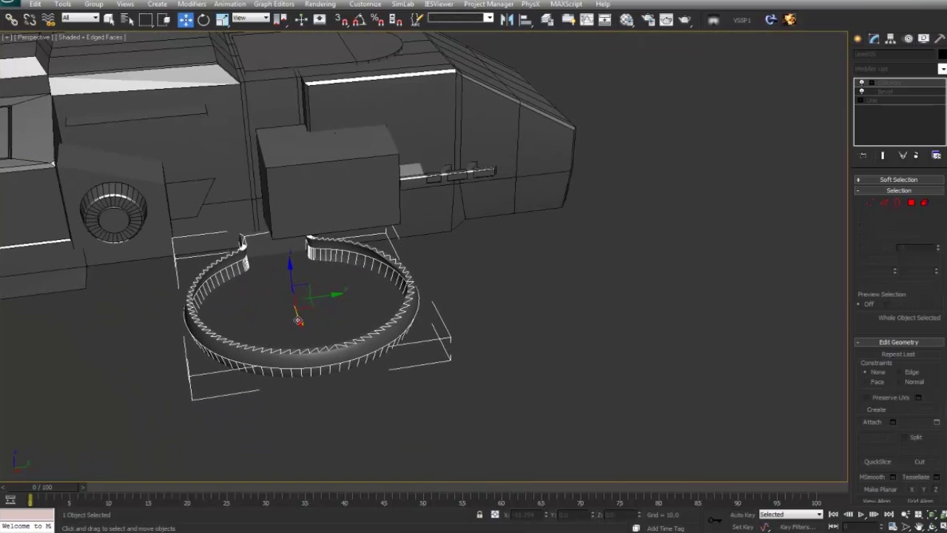
{"action": "scroll", "coordinate": [298, 314], "scroll_direction": "down", "scroll_amount": 3}
{"action": "middle_click_drag", "start_coordinate": [298, 313], "coordinate": [337, 223], "text": "alt"}
{"action": "scroll", "coordinate": [313, 264], "scroll_direction": "up", "scroll_amount": 4}
{"action": "left_click_drag", "start_coordinate": [250, 293], "coordinate": [232, 323]}
{"action": "middle_click_drag", "start_coordinate": [232, 321], "coordinate": [247, 466], "text": "alt"}
{"action": "left_click_drag", "start_coordinate": [243, 369], "coordinate": [251, 373]}
{"action": "middle_click_drag", "start_coordinate": [251, 373], "coordinate": [132, 362], "text": "alt"}
Unhide all hidden objects and compare the fan and the side box above it with the concept artwork
{"action": "scroll", "coordinate": [257, 358], "scroll_direction": "down", "scroll_amount": 4}
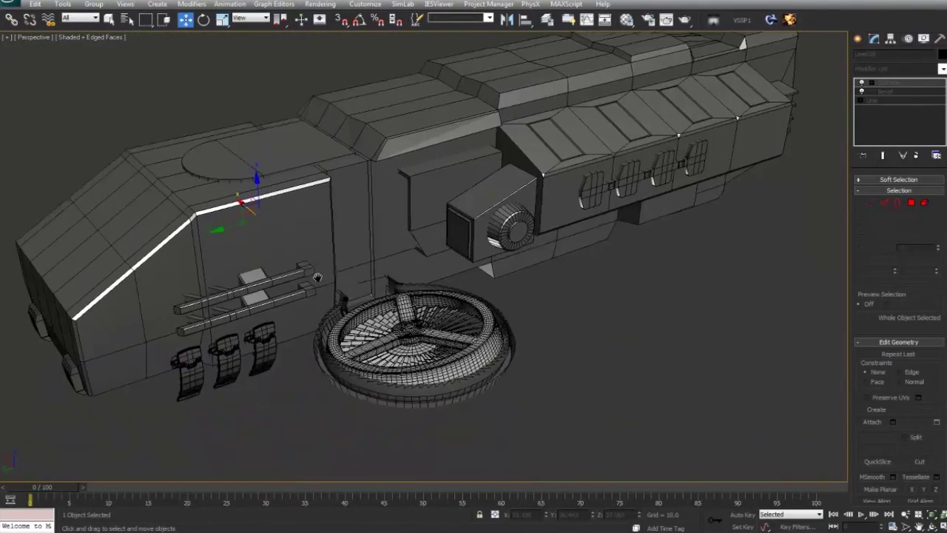
{"action": "right_click", "coordinate": [598, 364]}
{"action": "left_click", "coordinate": [620, 319]}
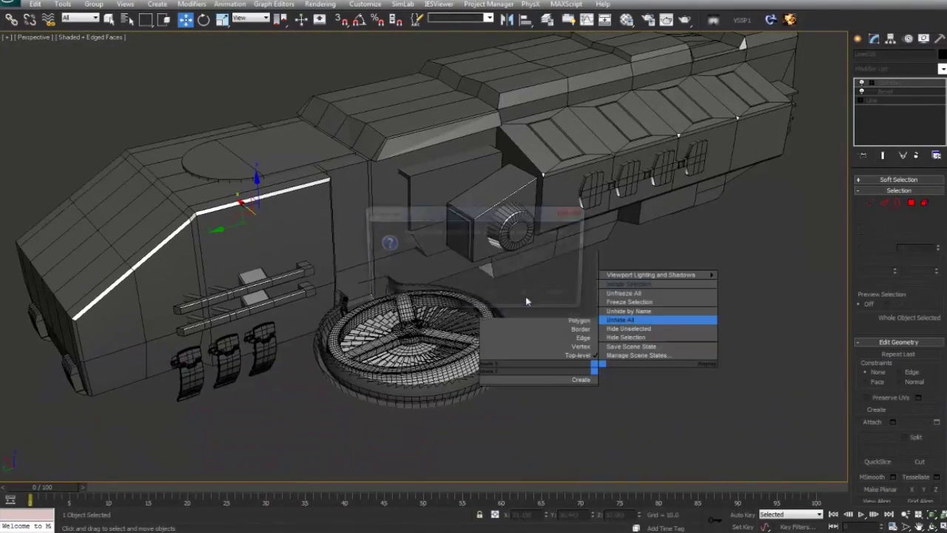
{"action": "left_click", "coordinate": [528, 296]}
{"action": "middle_click_drag", "start_coordinate": [528, 295], "coordinate": [355, 335], "text": "alt"}
{"action": "left_click", "coordinate": [449, 303]}
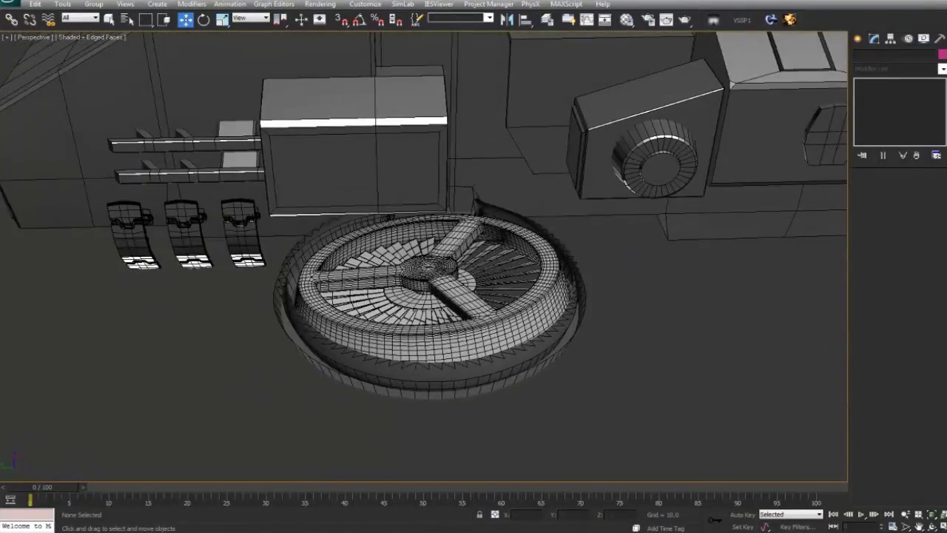
{"action": "key", "text": "alt+Tab"}
{"action": "key", "text": "alt+Tab"}
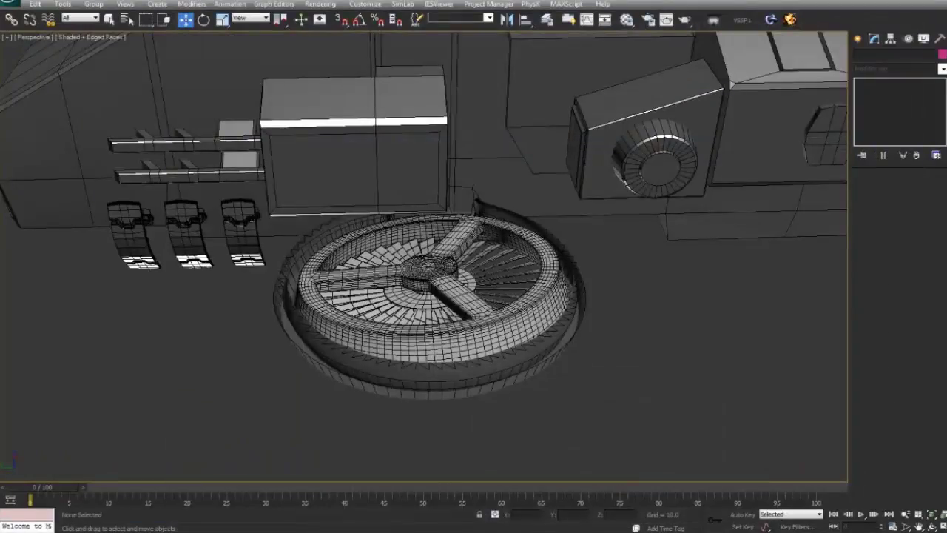
{"action": "key", "text": "alt+Tab"}
{"action": "key", "text": "alt+Tab"}
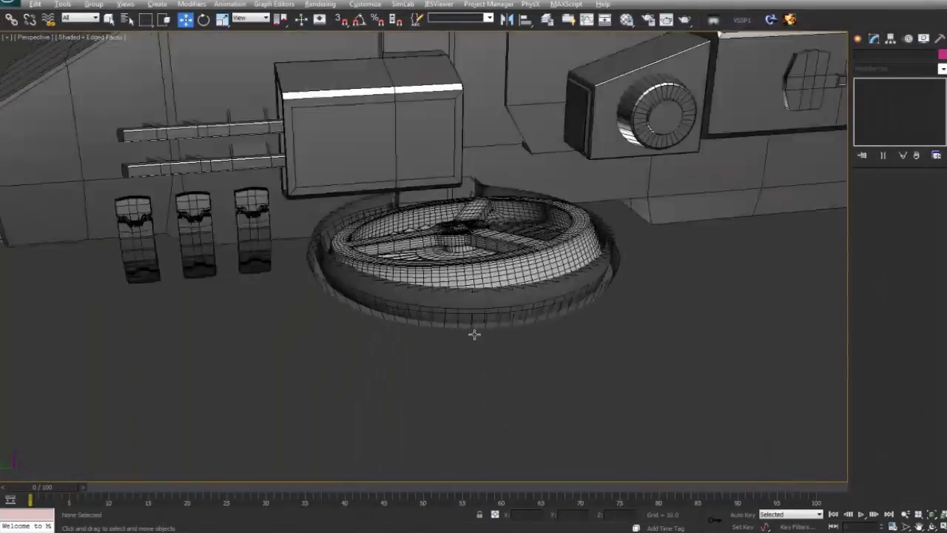
Lower the original housing and its fan together slightly beneath the side box
{"action": "middle_click_drag", "start_coordinate": [476, 332], "coordinate": [387, 336], "text": "alt"}
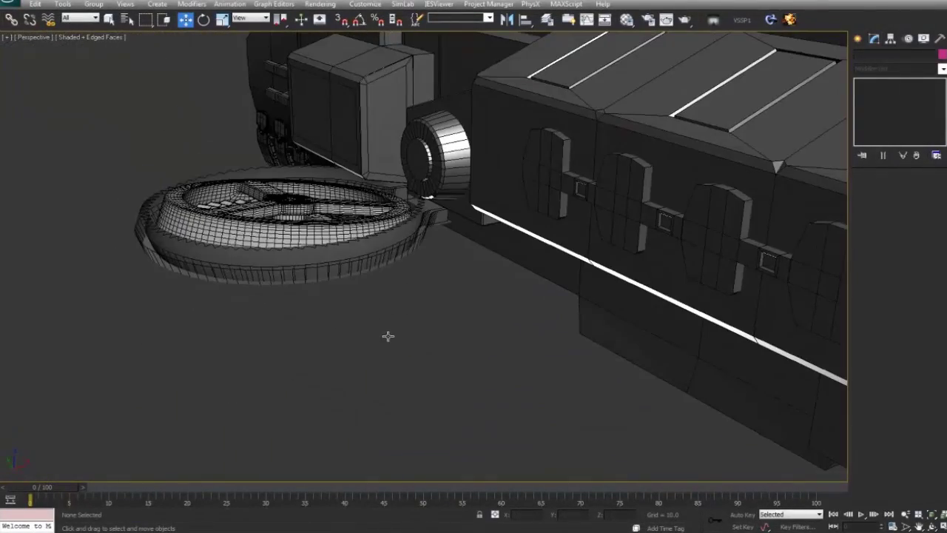
{"action": "left_click", "coordinate": [352, 230]}
{"action": "left_click", "coordinate": [307, 237], "text": "ctrl"}
{"action": "middle_click_drag", "start_coordinate": [307, 237], "coordinate": [454, 229], "text": "alt"}
{"action": "left_click_drag", "start_coordinate": [281, 195], "coordinate": [280, 202]}
{"action": "middle_click_drag", "start_coordinate": [280, 203], "coordinate": [264, 231], "text": "alt"}
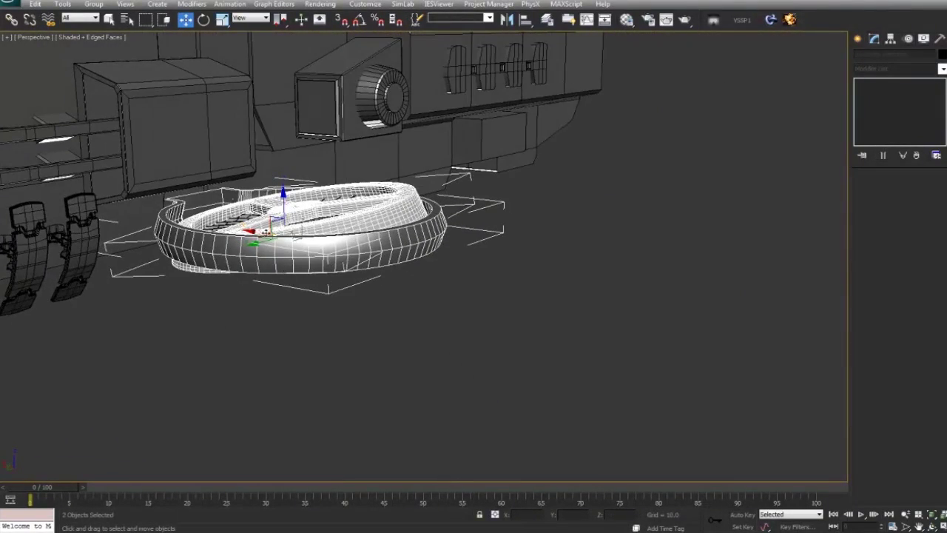
{"action": "middle_click_drag", "start_coordinate": [271, 294], "coordinate": [351, 307], "text": "alt"}
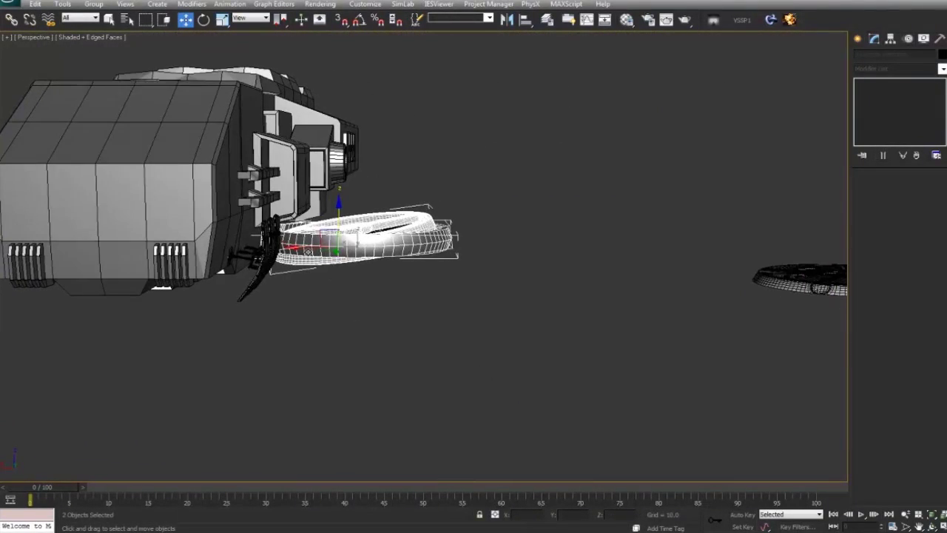
{"action": "middle_click_drag", "start_coordinate": [367, 235], "coordinate": [344, 244], "text": "alt"}
{"action": "left_click", "coordinate": [370, 317]}
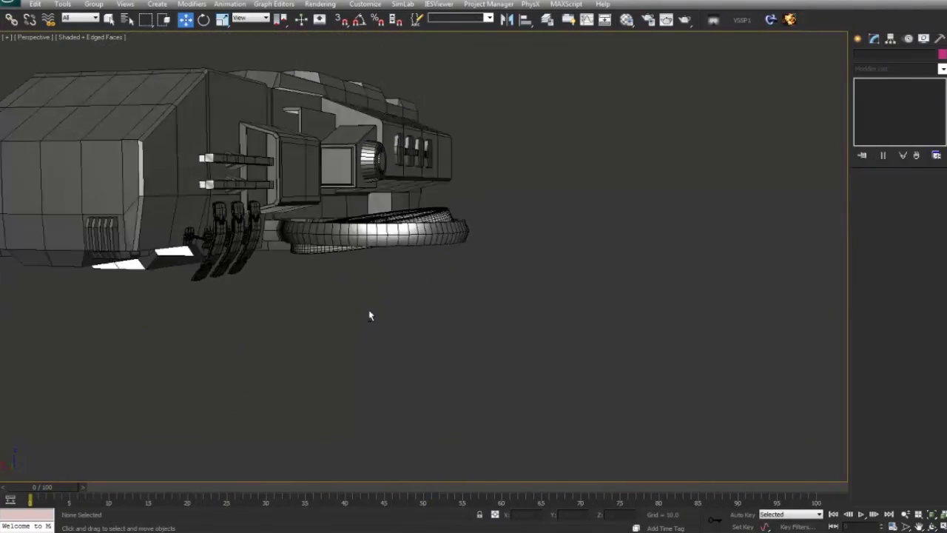
{"action": "mouse_move", "coordinate": [370, 317]}
{"action": "middle_mouse_down", "text": "alt"}
{"action": "mouse_move", "coordinate": [387, 274]}
{"action": "mouse_move", "coordinate": [363, 345]}
{"action": "mouse_move", "coordinate": [346, 338]}
{"action": "mouse_move", "coordinate": [366, 334]}
{"action": "middle_mouse_up", "text": "alt"}
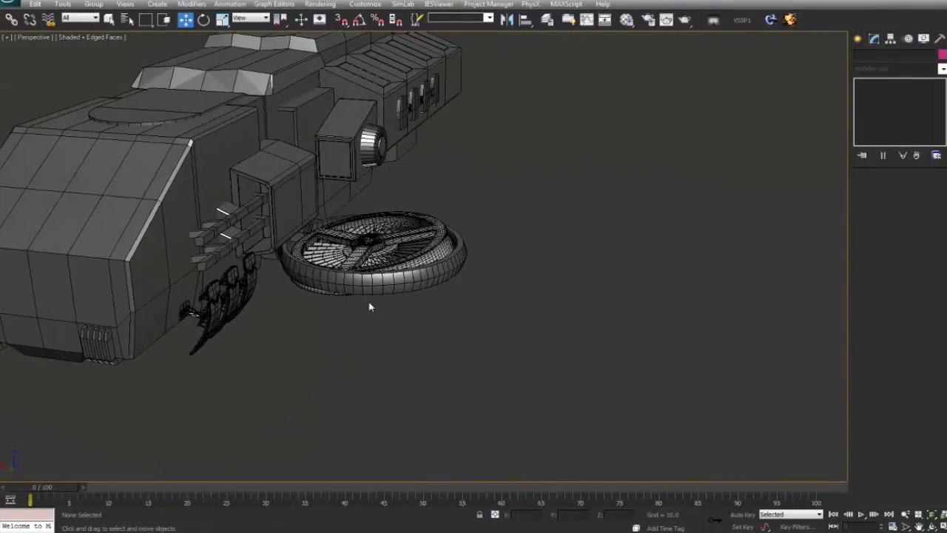
Try to shift the complete fan assembly slightly outward from the hull along the X axis
{"action": "left_click", "coordinate": [357, 284]}
{"action": "left_click_drag", "start_coordinate": [320, 252], "coordinate": [330, 251]}
{"action": "middle_click_drag", "start_coordinate": [350, 315], "coordinate": [288, 365], "text": "alt"}
{"action": "middle_click_drag", "start_coordinate": [381, 247], "coordinate": [646, 288]}
{"action": "scroll", "coordinate": [387, 342], "scroll_direction": "up", "scroll_amount": 5}
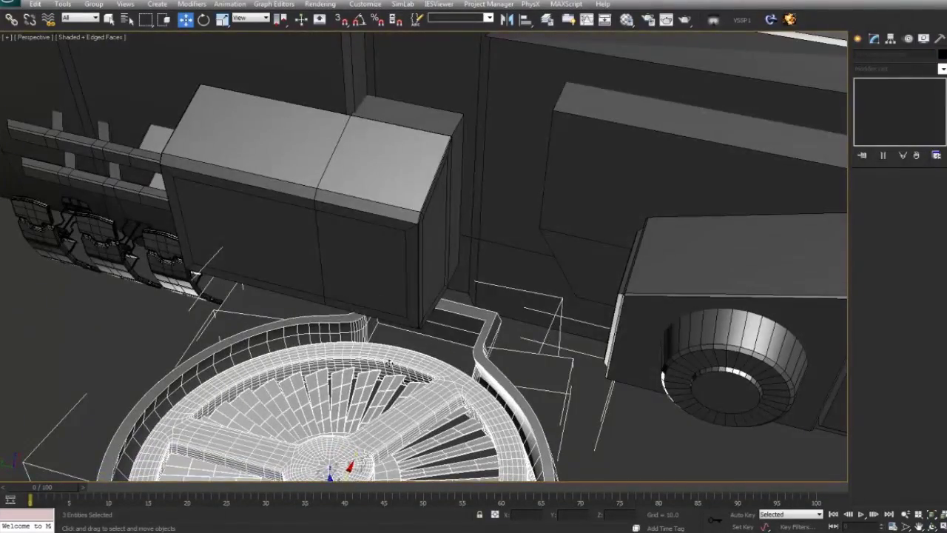
{"action": "key", "text": "ctrl+z"}
{"action": "key", "text": "ctrl+z"}
{"action": "key", "text": "ctrl+z"}
{"action": "key", "text": "ctrl+z"}
Check the end vertices of the original housing's arm against the hull, leave vertex editing and deselect the housing
{"action": "key", "text": "1"}
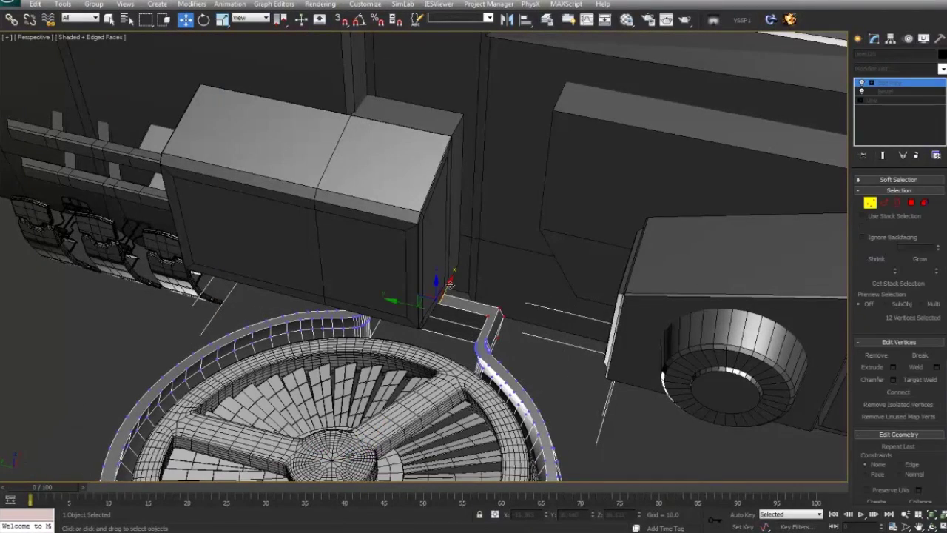
{"action": "left_click", "coordinate": [867, 206]}
{"action": "left_click", "coordinate": [577, 403]}
{"action": "scroll", "coordinate": [495, 376], "scroll_direction": "down", "scroll_amount": 5}
{"action": "middle_click_drag", "start_coordinate": [495, 376], "coordinate": [248, 324], "text": "alt"}
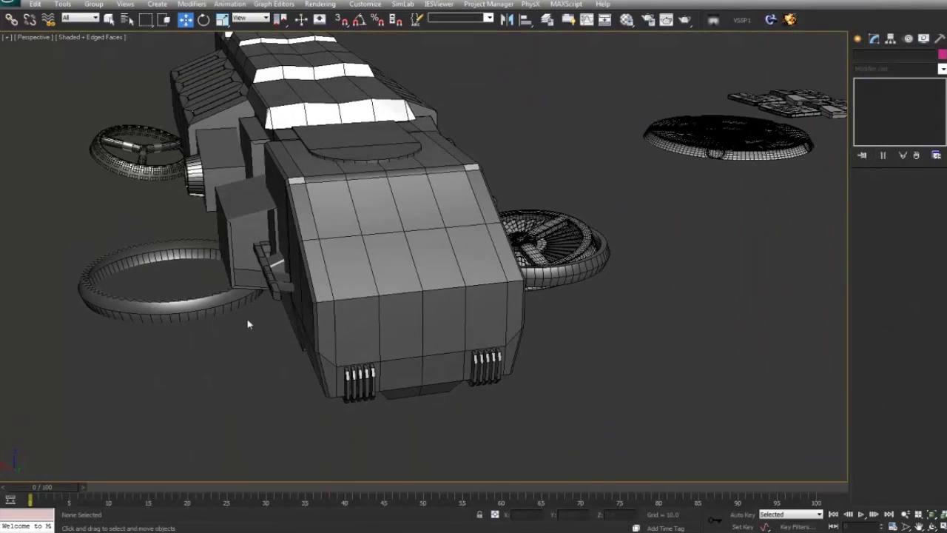
Replace the earlier mirrored housing with a new mirrored copy of the edited one, positioned on the opposite side of the hull
{"action": "left_click_drag", "start_coordinate": [201, 306], "coordinate": [557, 275]}
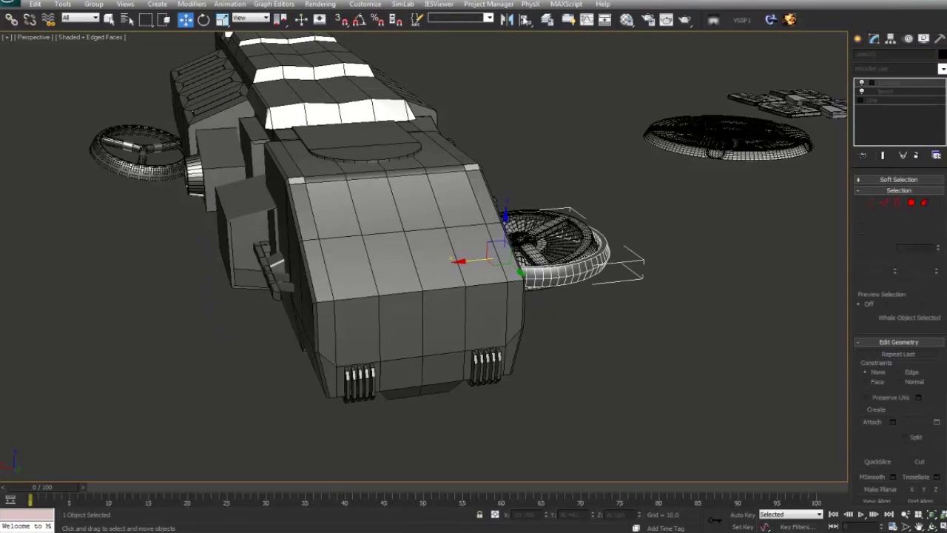
{"action": "left_click", "coordinate": [437, 344]}
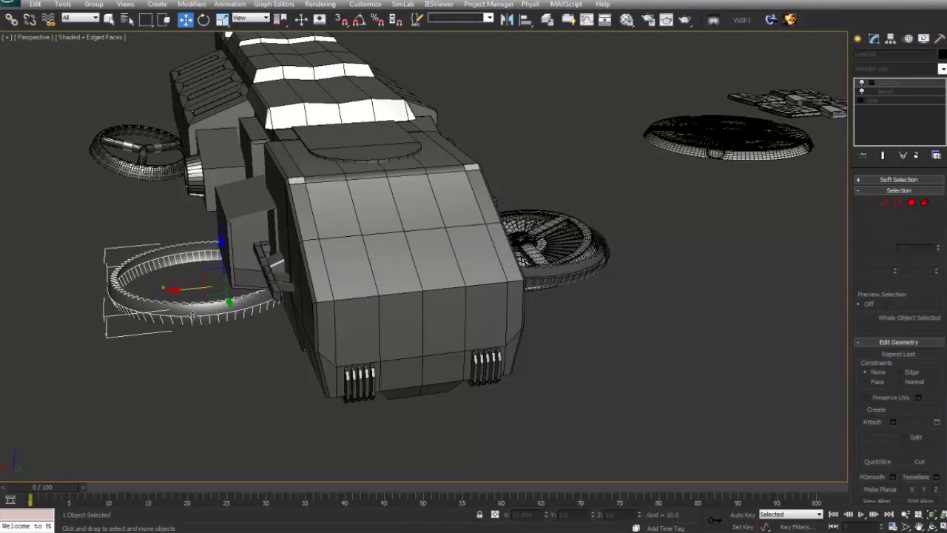
{"action": "middle_click_drag", "start_coordinate": [192, 317], "coordinate": [250, 275], "text": "alt"}
{"action": "left_click_drag", "start_coordinate": [195, 279], "coordinate": [154, 263]}
{"action": "middle_click_drag", "start_coordinate": [155, 264], "coordinate": [253, 400], "text": "alt"}
{"action": "middle_click_drag", "start_coordinate": [161, 226], "coordinate": [322, 475]}
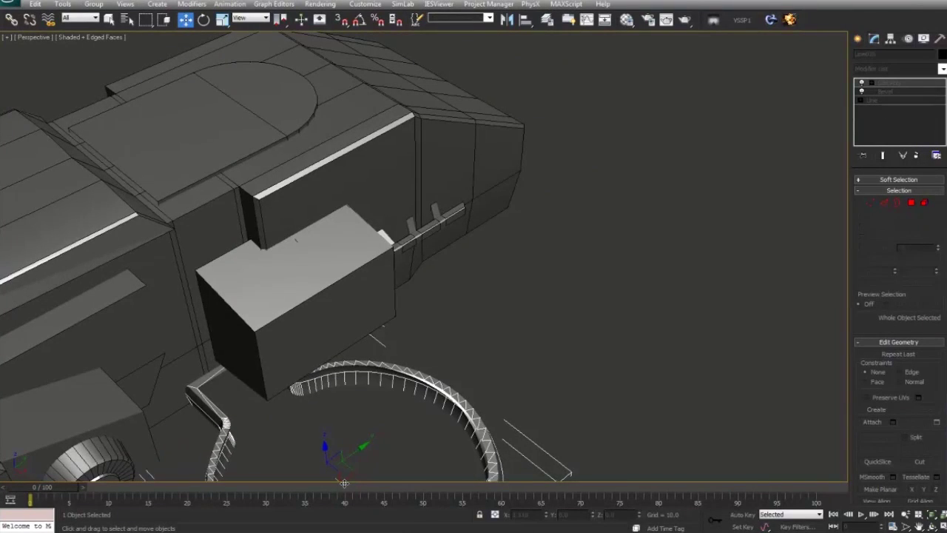
Select the original fan's frame together with its blades, leaving the housing out of the selection
{"action": "left_click", "coordinate": [532, 330]}
{"action": "middle_click_drag", "start_coordinate": [532, 330], "coordinate": [400, 319], "text": "alt"}
{"action": "scroll", "coordinate": [505, 328], "scroll_direction": "down", "scroll_amount": 2}
{"action": "left_click", "coordinate": [570, 332]}
{"action": "left_click", "coordinate": [582, 320], "text": "ctrl"}
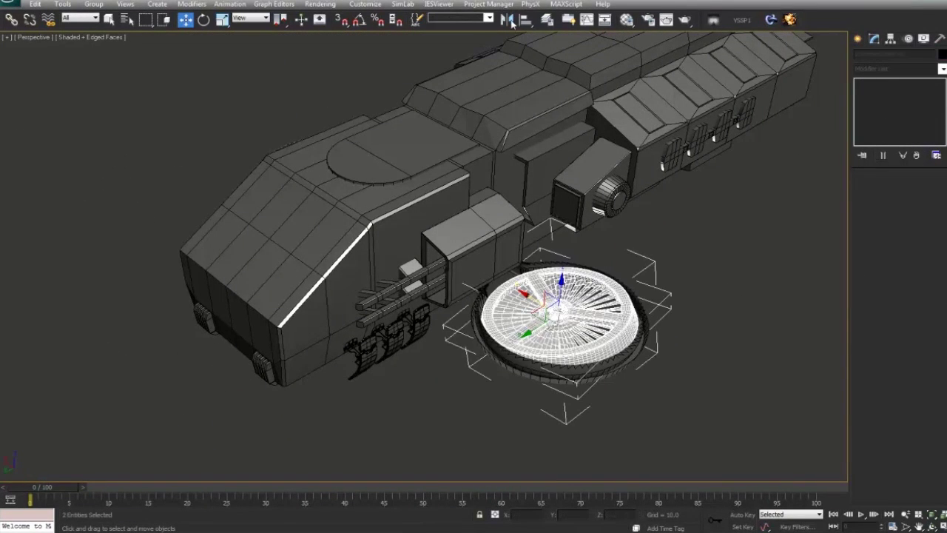